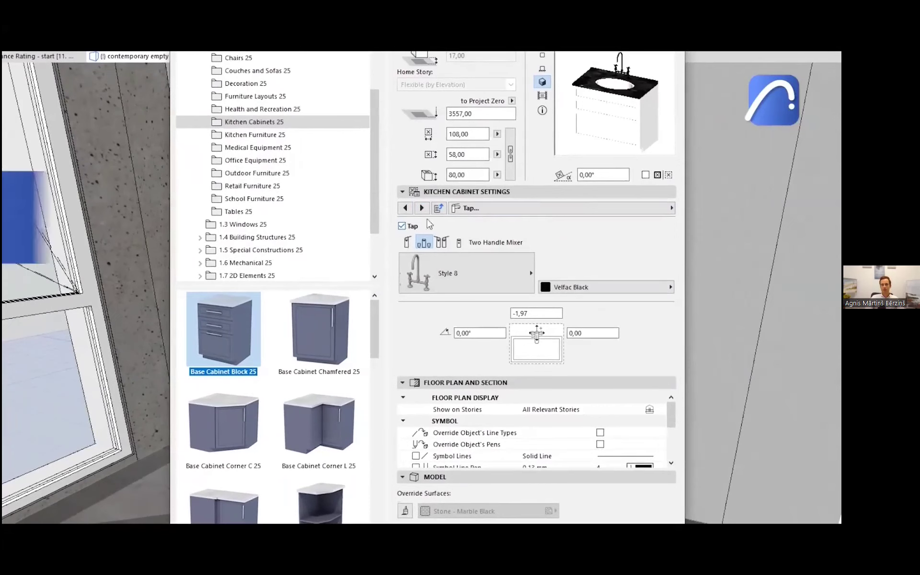
{"action": "left_click", "coordinate": [730, 400]}
{"action": "left_click", "coordinate": [399, 229]}
{"action": "left_click", "coordinate": [402, 225]}
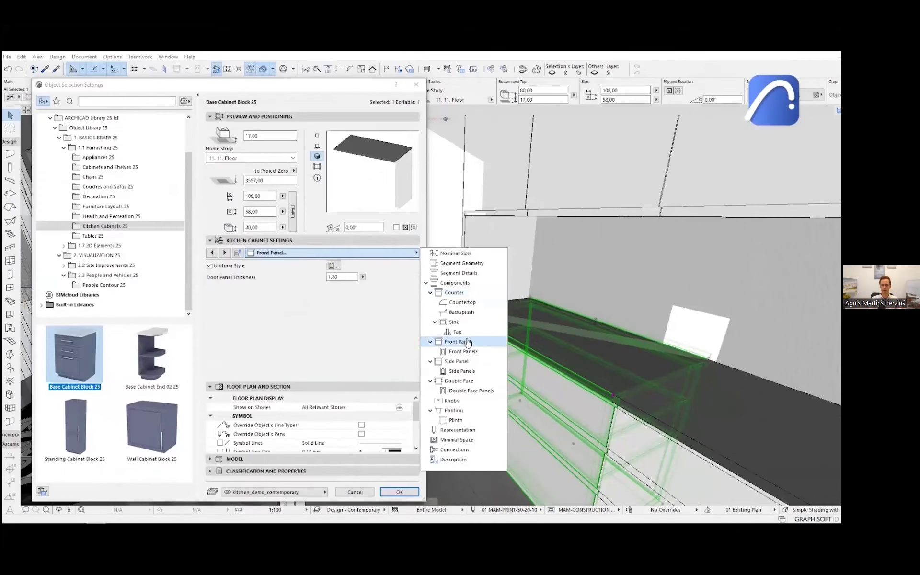
Enable the sink on the selected base cabinet block and open its sink style choices.
{"action": "left_click", "coordinate": [461, 401]}
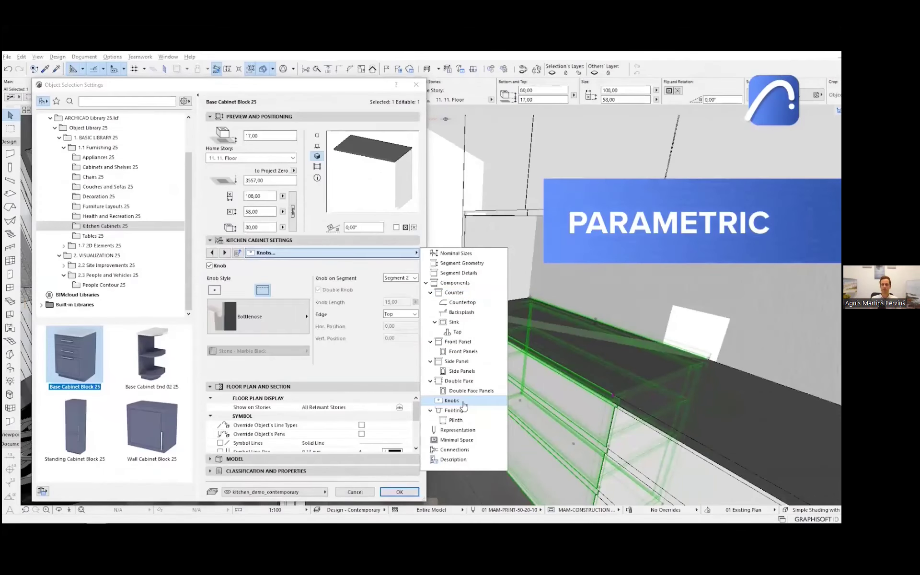
{"action": "left_click", "coordinate": [447, 323]}
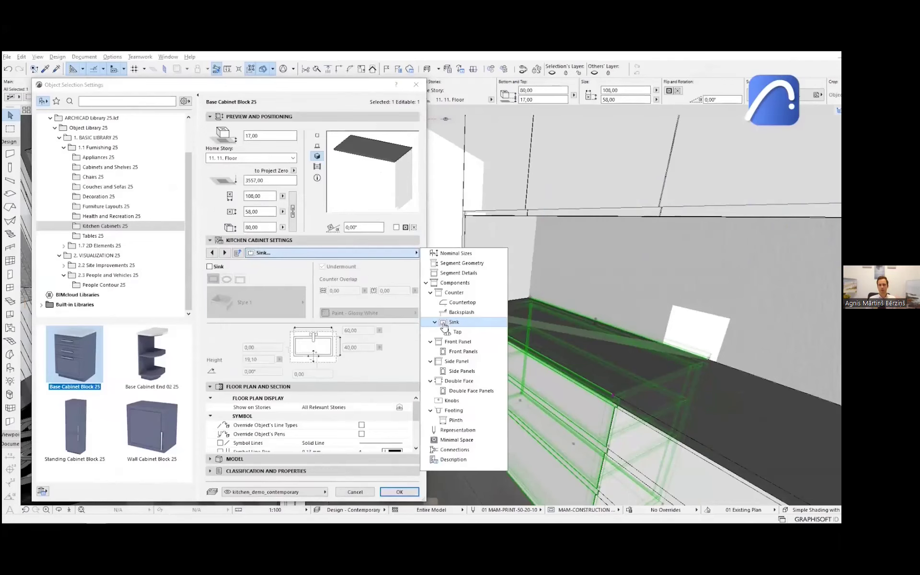
{"action": "left_click", "coordinate": [210, 267]}
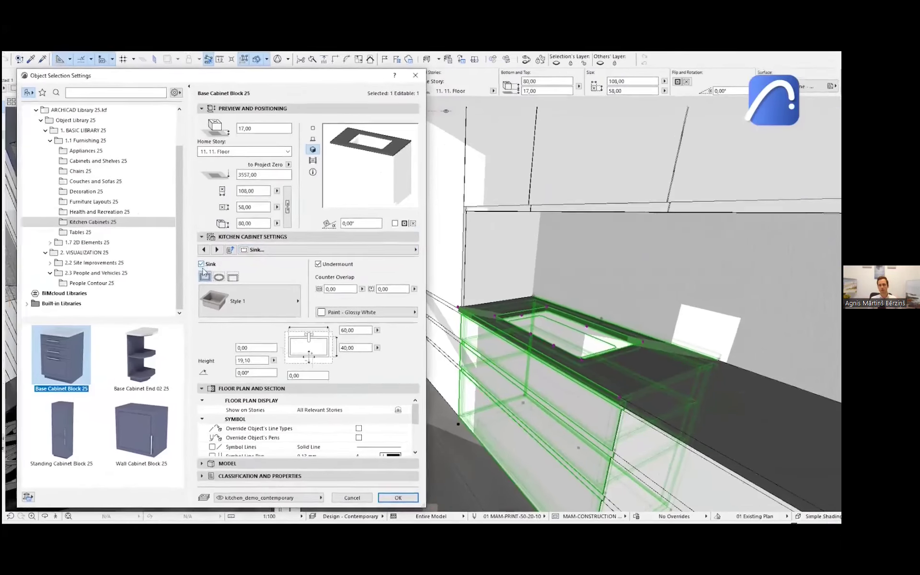
{"action": "left_click", "coordinate": [282, 304]}
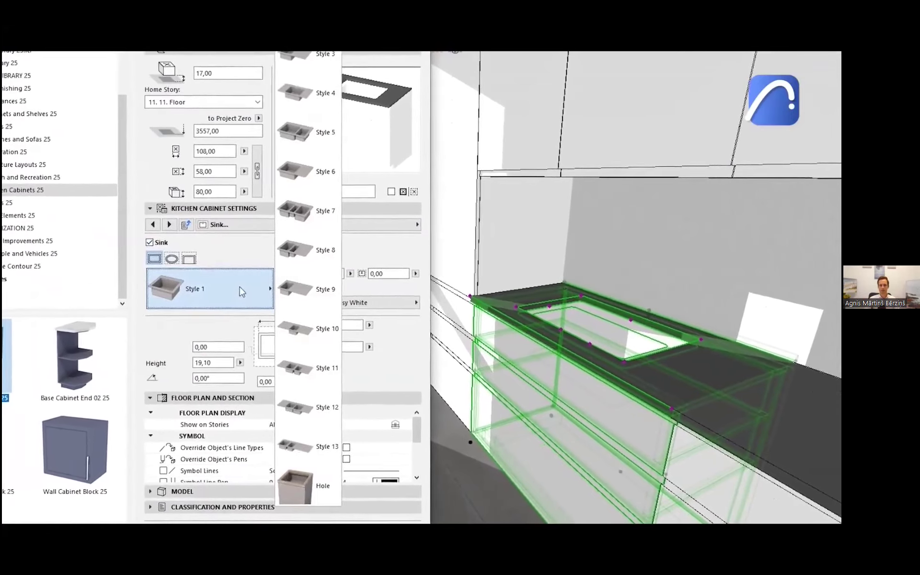
{"action": "left_click", "coordinate": [167, 225]}
{"action": "left_click", "coordinate": [147, 243]}
{"action": "left_click", "coordinate": [232, 290]}
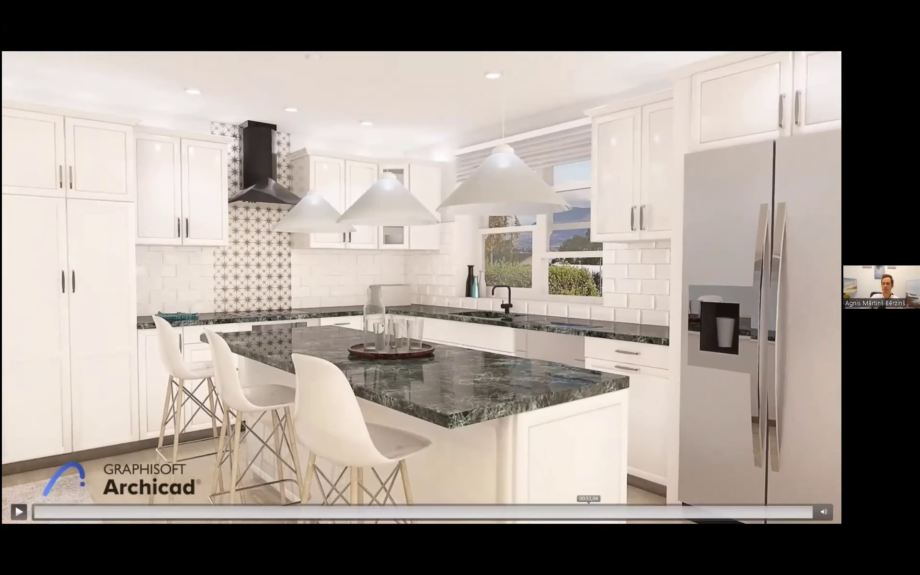
Switch to the Archicad project, import the point cloud file Birojs, lielā telpa.e57 and place it as an object on the floor plan.
{"action": "key", "text": "alt+Tab"}
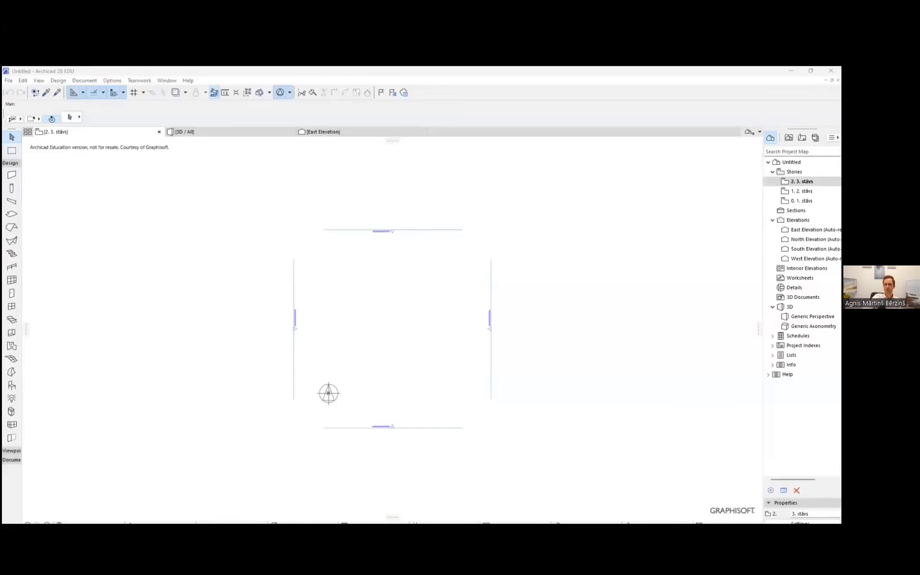
{"action": "left_click", "coordinate": [8, 81]}
{"action": "mouse_move", "coordinate": [44, 209]}
{"action": "left_click", "coordinate": [160, 261]}
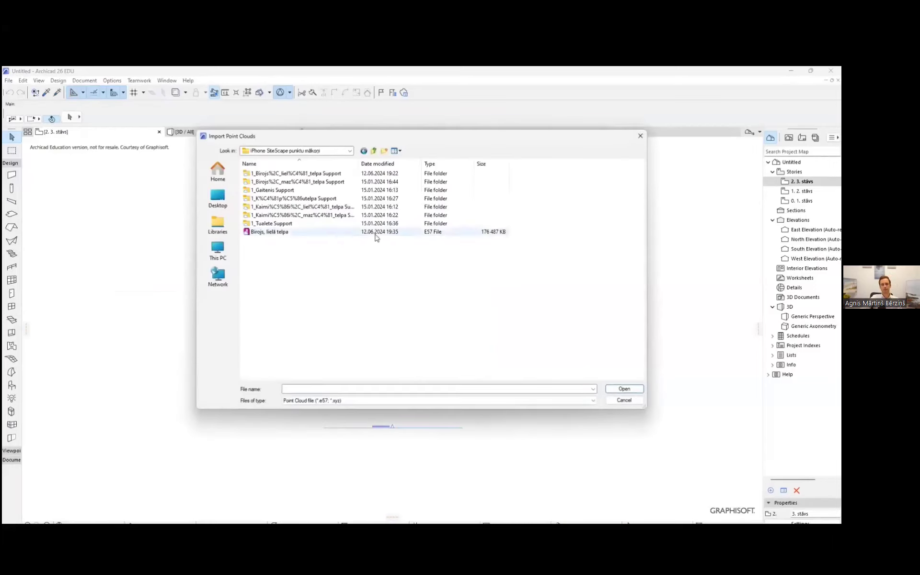
{"action": "left_click", "coordinate": [375, 234]}
{"action": "left_click", "coordinate": [625, 389]}
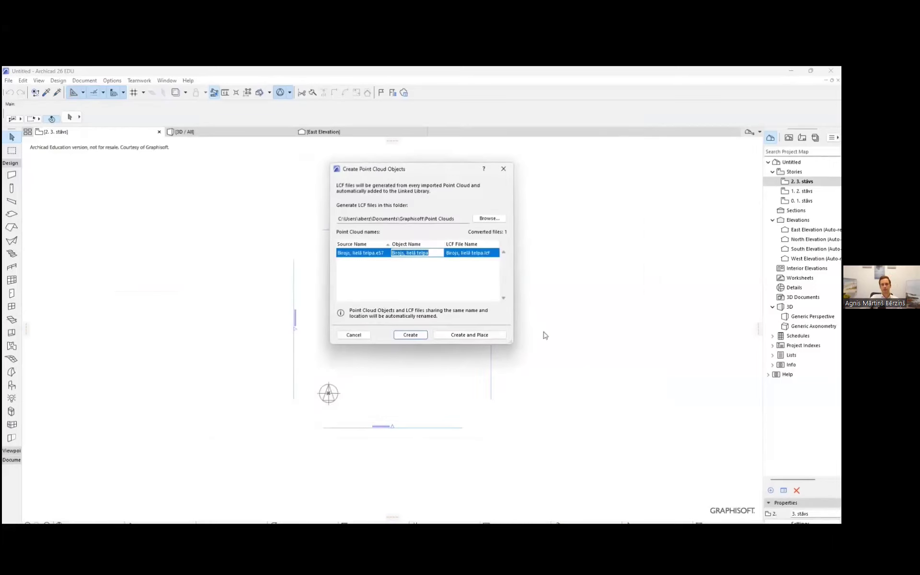
{"action": "left_click", "coordinate": [410, 335]}
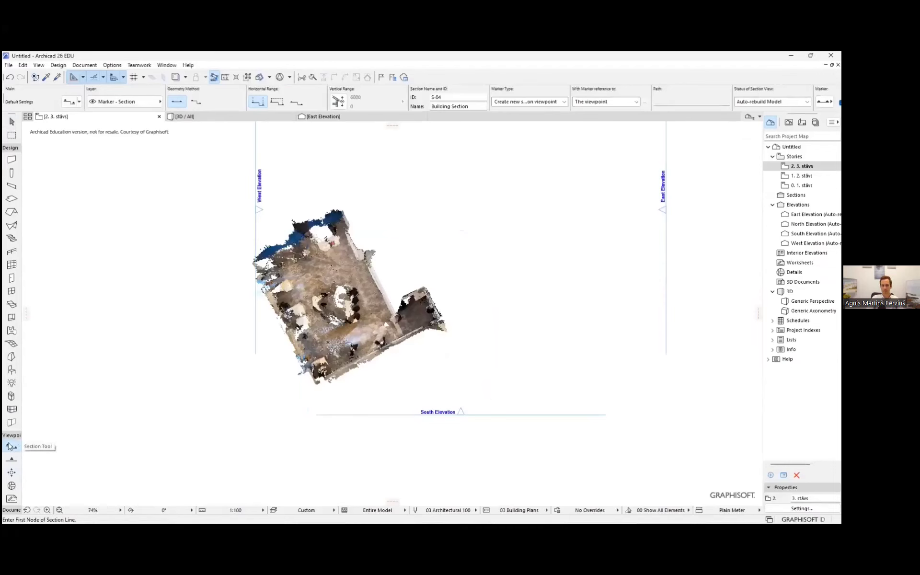
Draw a horizontal building section line through the lower part of the point cloud and open that section view.
{"action": "key", "text": "ctrl+t"}
{"action": "left_click", "coordinate": [531, 87]}
{"action": "left_click", "coordinate": [498, 328]}
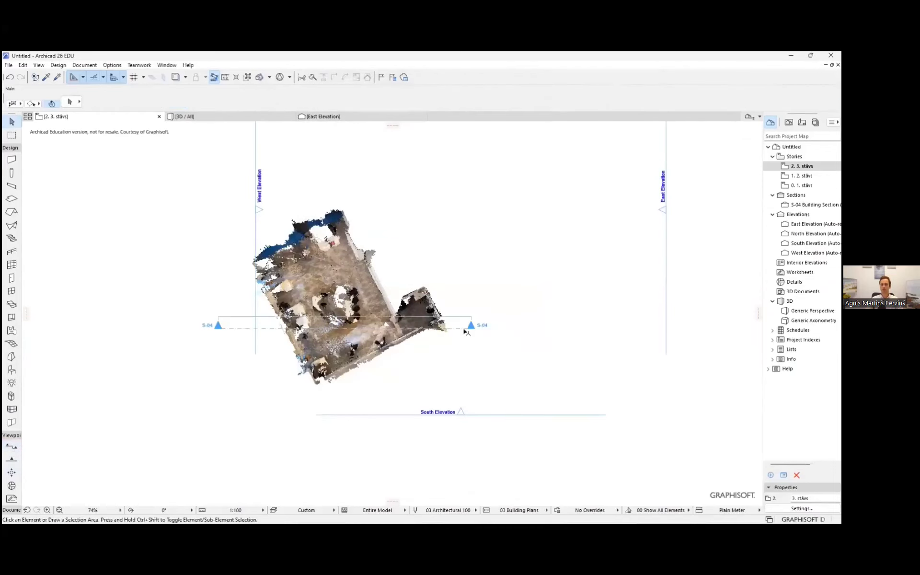
{"action": "scroll", "coordinate": [474, 328], "scroll_direction": "up", "scroll_amount": 3}
{"action": "double_click", "coordinate": [488, 327]}
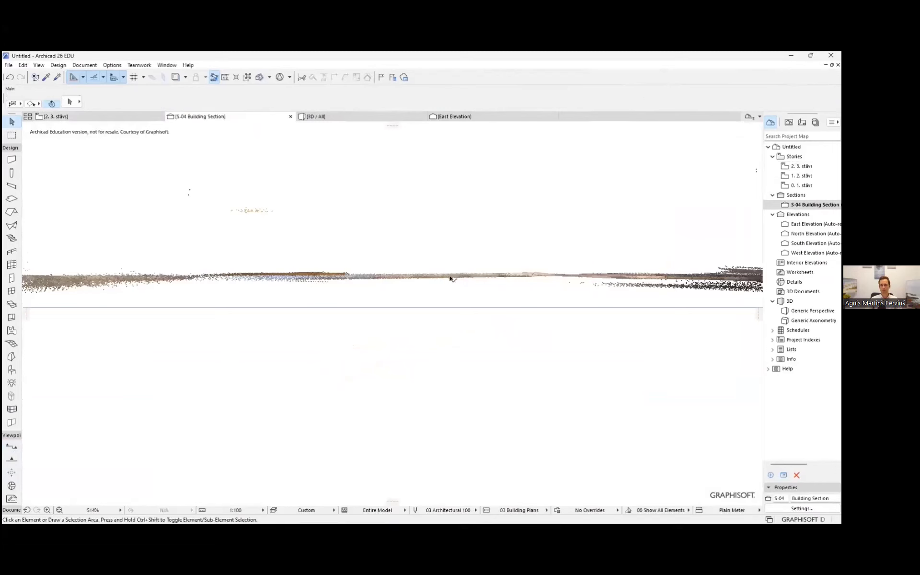
Lower the point cloud in the section to a base offset of about -309 mm, aligning its floor with the 3. stāvs level.
{"action": "left_click", "coordinate": [454, 293]}
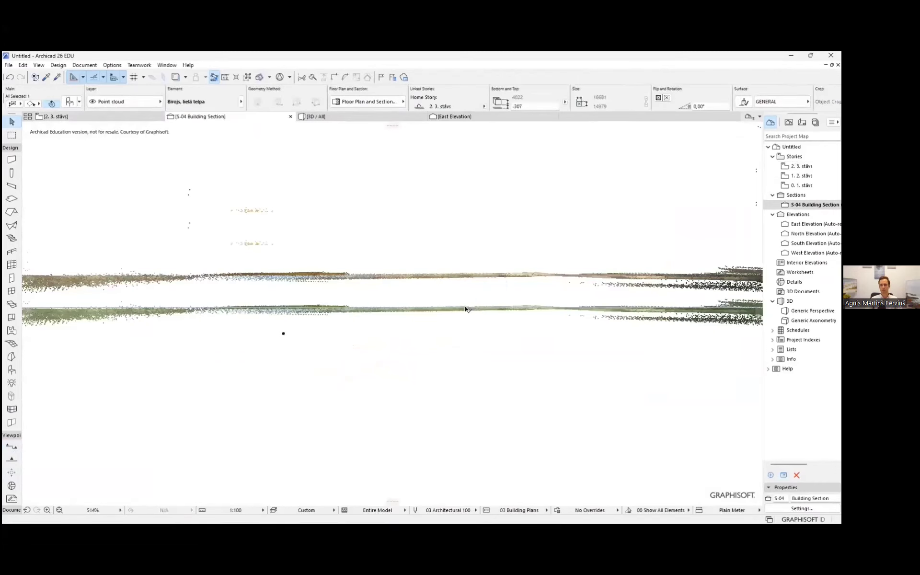
{"action": "scroll", "coordinate": [472, 307], "scroll_direction": "down", "scroll_amount": 5}
{"action": "scroll", "coordinate": [471, 312], "scroll_direction": "up", "scroll_amount": 7}
{"action": "scroll", "coordinate": [471, 315], "scroll_direction": "down", "scroll_amount": 5}
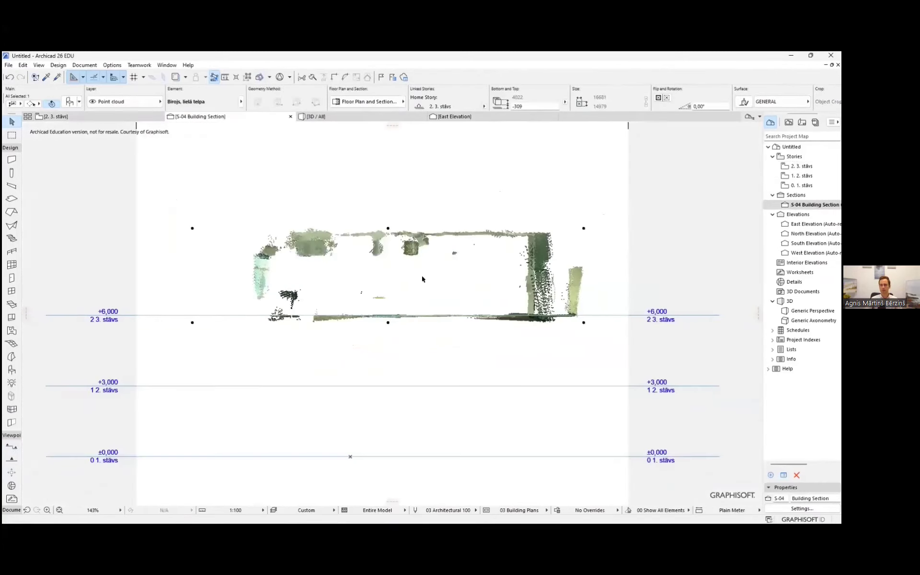
Move the point cloud together with its section line to the middle of the elevation markers on the 3. stāvs floor plan.
{"action": "left_click", "coordinate": [95, 116]}
{"action": "scroll", "coordinate": [314, 299], "scroll_direction": "down", "scroll_amount": 3}
{"action": "key", "text": "ctrl+d"}
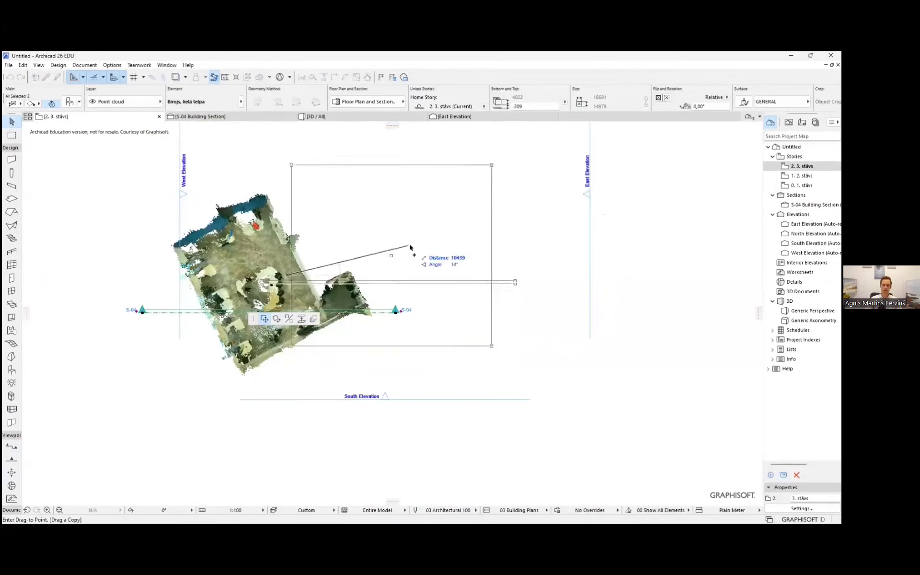
{"action": "left_click", "coordinate": [366, 350]}
{"action": "key", "text": "ctrl+e"}
{"action": "scroll", "coordinate": [345, 315], "scroll_direction": "up", "scroll_amount": 5}
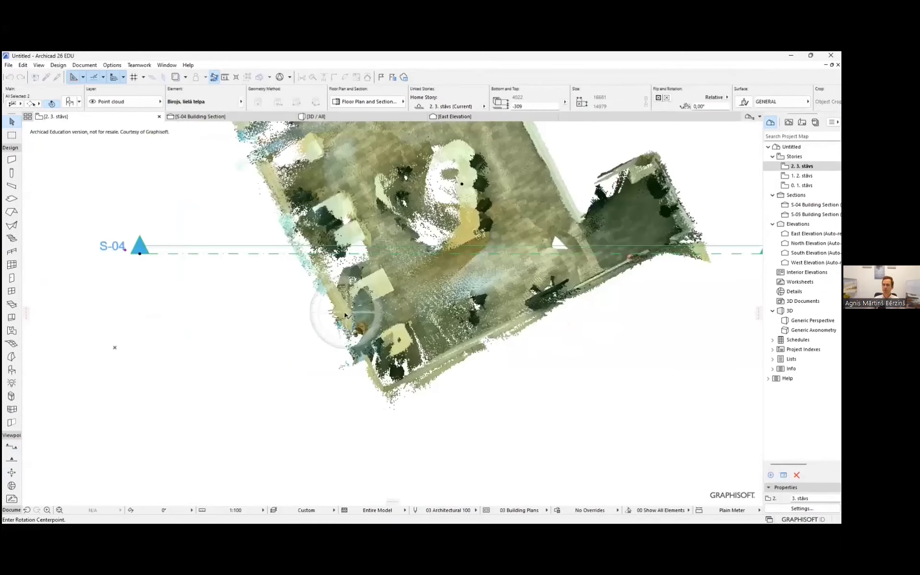
{"action": "scroll", "coordinate": [381, 387], "scroll_direction": "up", "scroll_amount": 10}
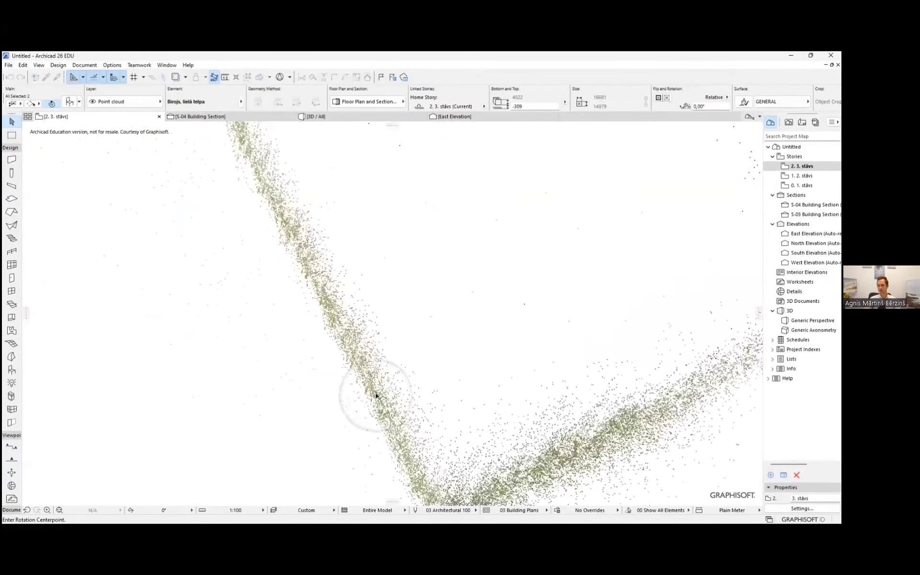
{"action": "key", "text": "Escape"}
{"action": "key", "text": "ctrl+l"}
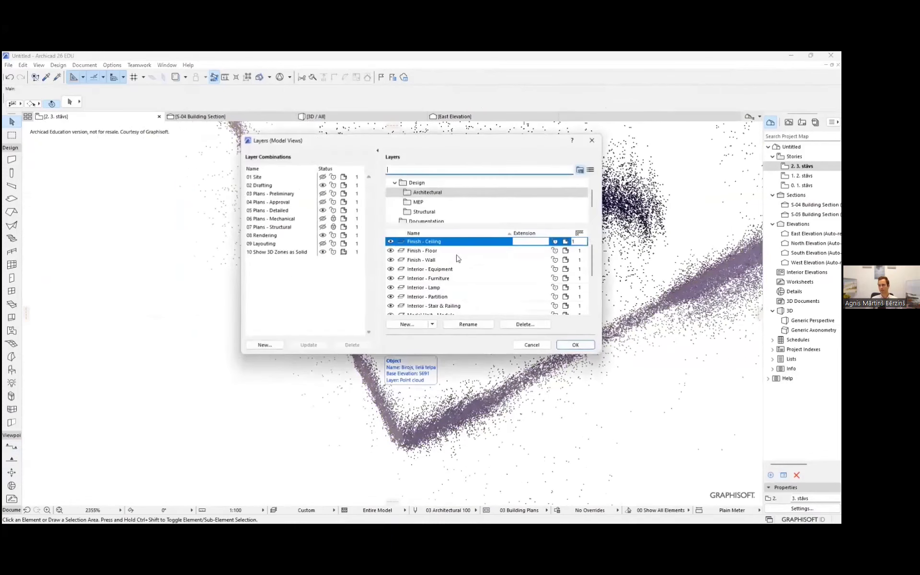
{"action": "key", "text": "Escape"}
Reduce the floor plan display of the point cloud to a thin slice of its walls, entering 1000 for the cut.
{"action": "key", "text": "ctrl+k"}
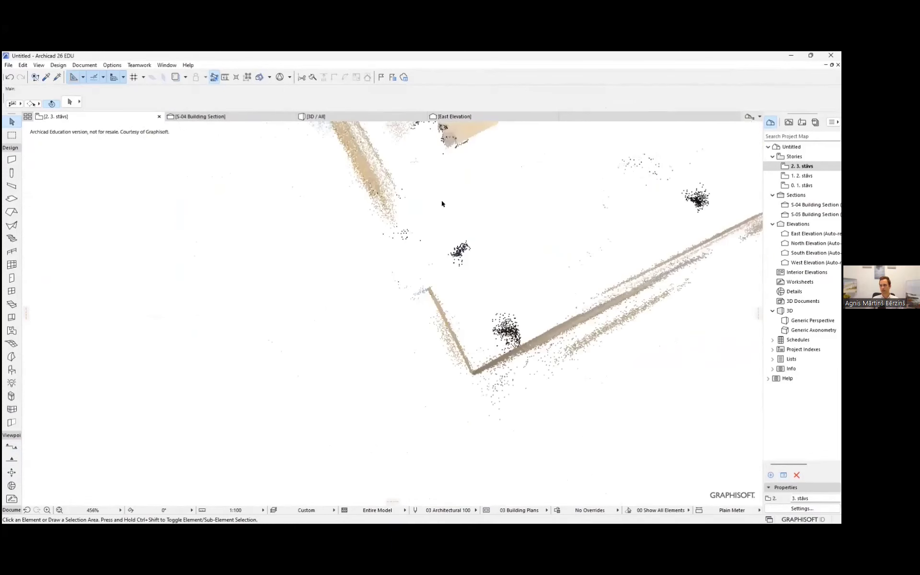
{"action": "type", "text": "1000"}
{"action": "key", "text": "Return"}
Rotate the point cloud about its lowest wall corner until the room's walls run horizontally and vertically on the plan.
{"action": "scroll", "coordinate": [405, 400], "scroll_direction": "down", "scroll_amount": 2}
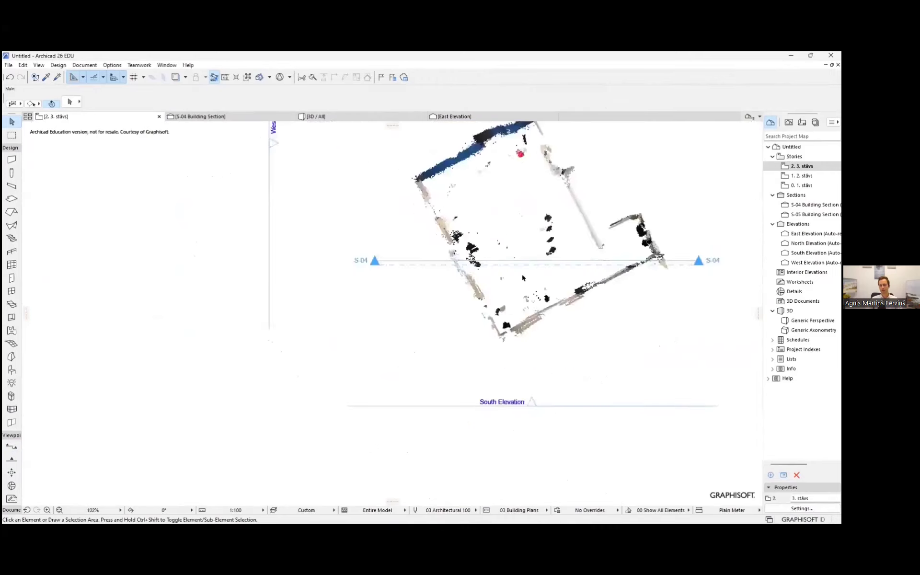
{"action": "left_click", "coordinate": [405, 400]}
{"action": "key", "text": "ctrl+e"}
{"action": "left_click", "coordinate": [405, 394]}
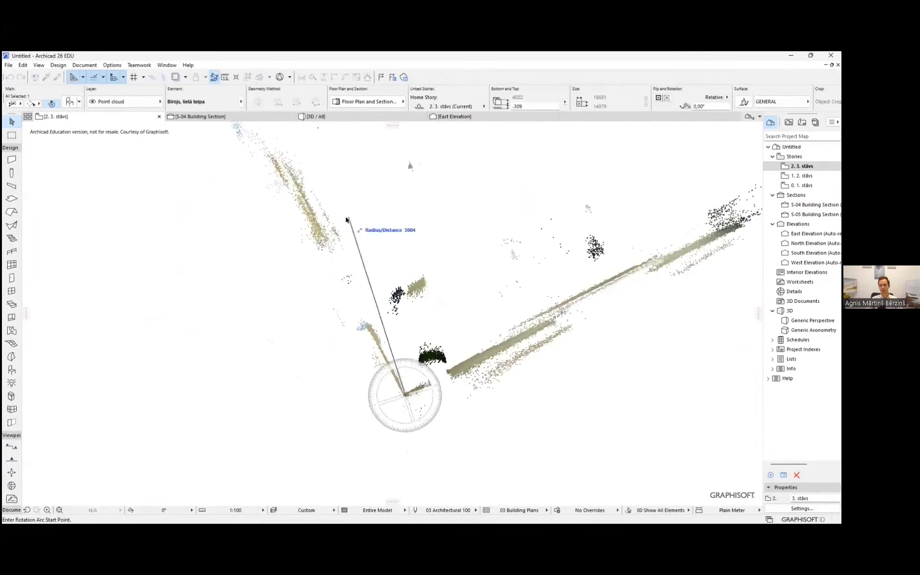
{"action": "scroll", "coordinate": [347, 219], "scroll_direction": "down", "scroll_amount": 4}
{"action": "left_click", "coordinate": [444, 215]}
{"action": "scroll", "coordinate": [444, 216], "scroll_direction": "down", "scroll_amount": 6}
{"action": "left_click", "coordinate": [384, 312]}
{"action": "key", "text": "Escape"}
{"action": "scroll", "coordinate": [483, 266], "scroll_direction": "up", "scroll_amount": 4}
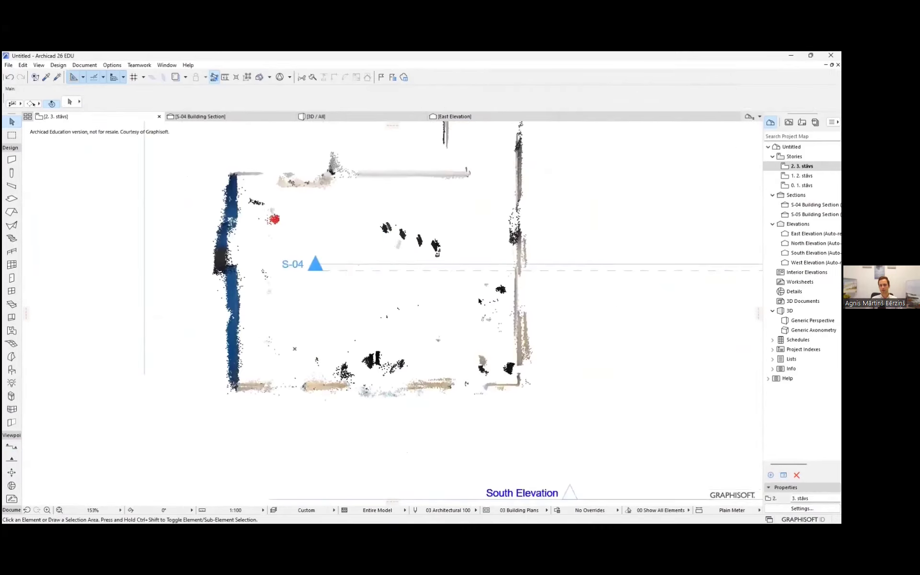
Check the rotated point cloud in 3D and move the section line on the plan so it crosses the room's lower part.
{"action": "key", "text": "F3"}
{"action": "middle_click_drag", "start_coordinate": [482, 266], "coordinate": [441, 425], "text": "shift"}
{"action": "scroll", "coordinate": [433, 262], "scroll_direction": "up", "scroll_amount": 3}
{"action": "key", "text": "F2"}
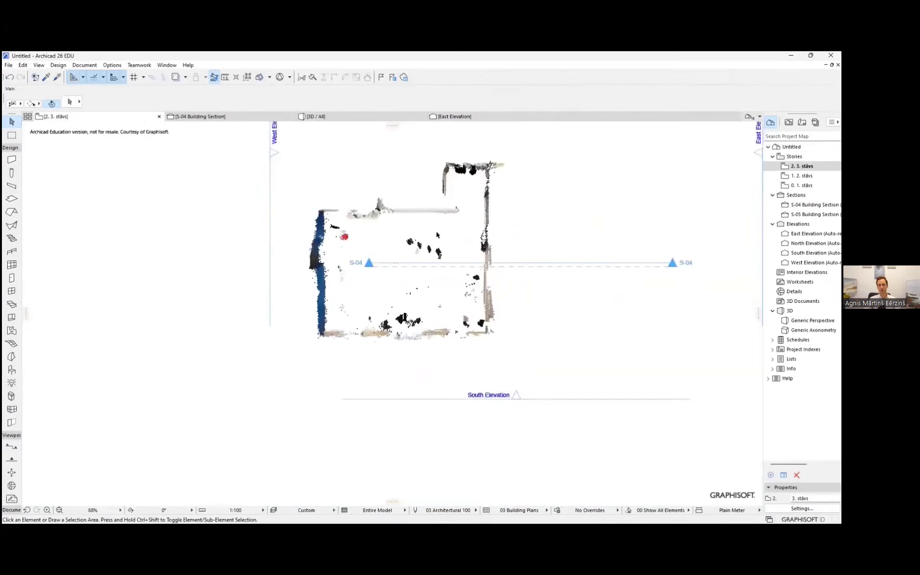
{"action": "left_click", "coordinate": [544, 370]}
{"action": "key", "text": "Escape"}
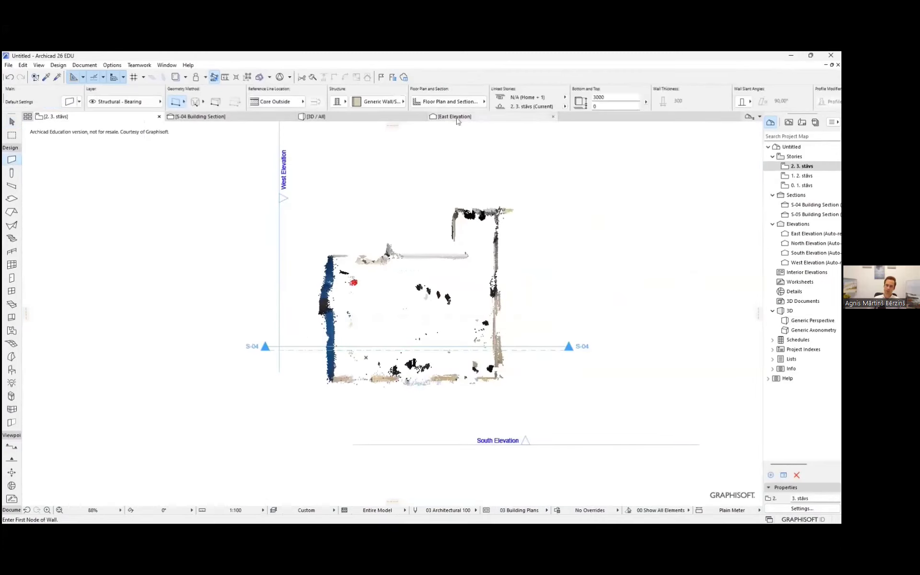
Change the wall default from a composite to a basic structure with the generic building material.
{"action": "scroll", "coordinate": [454, 265], "scroll_direction": "up", "scroll_amount": 5}
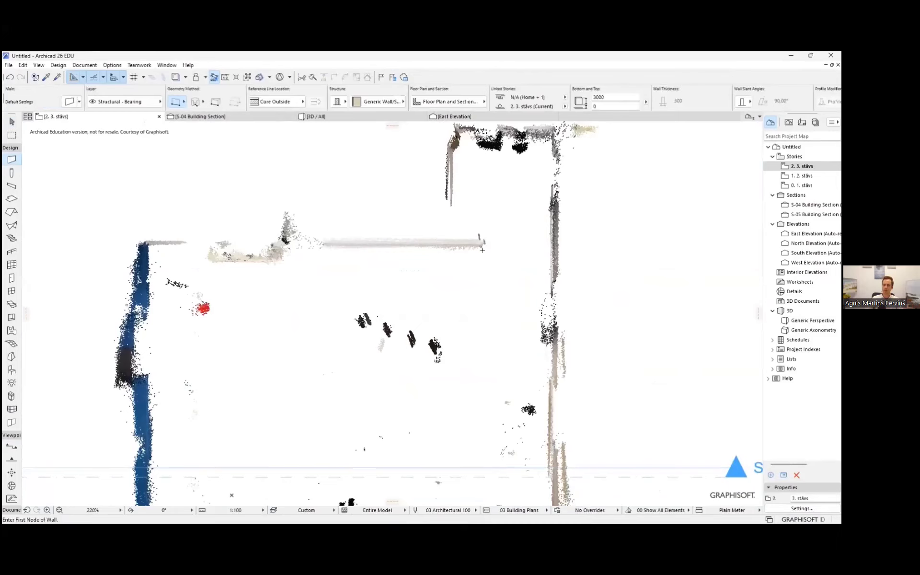
{"action": "scroll", "coordinate": [483, 249], "scroll_direction": "down", "scroll_amount": 5}
{"action": "left_click", "coordinate": [379, 101]}
{"action": "left_click", "coordinate": [439, 136]}
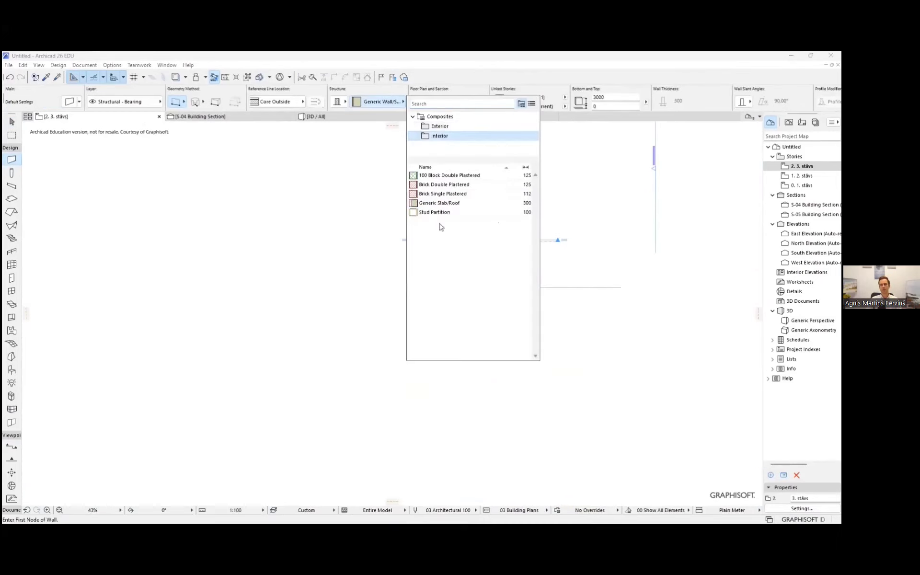
{"action": "left_click", "coordinate": [339, 101]}
{"action": "left_click", "coordinate": [355, 102]}
Trace the room's full right wall and bottom wall along the point cloud, starting from the alcove's upper-right corner.
{"action": "scroll", "coordinate": [527, 178], "scroll_direction": "up", "scroll_amount": 7}
{"action": "left_click", "coordinate": [441, 216]}
{"action": "scroll", "coordinate": [467, 230], "scroll_direction": "down", "scroll_amount": 5}
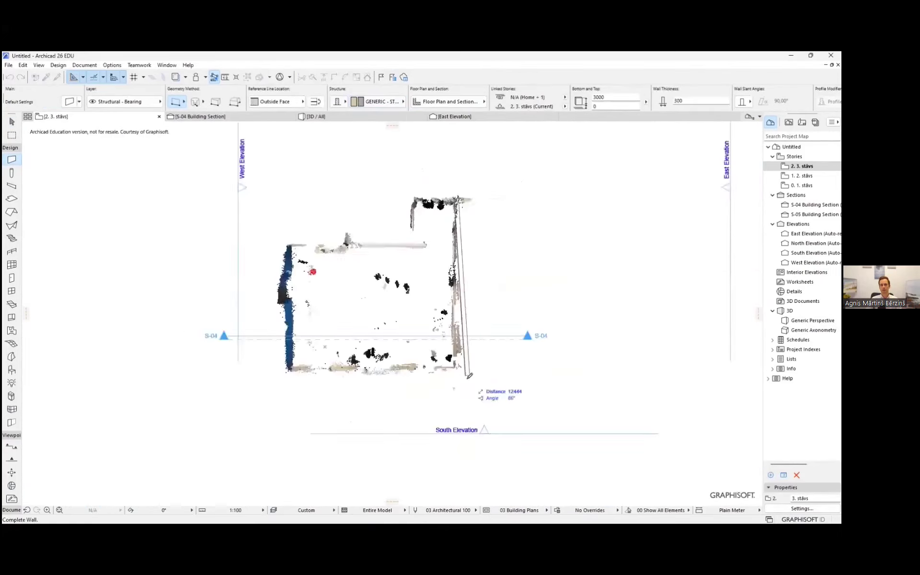
{"action": "scroll", "coordinate": [430, 372], "scroll_direction": "up", "scroll_amount": 6}
{"action": "left_click", "coordinate": [427, 371]}
{"action": "scroll", "coordinate": [426, 372], "scroll_direction": "down", "scroll_amount": 8}
{"action": "scroll", "coordinate": [271, 370], "scroll_direction": "up", "scroll_amount": 8}
{"action": "left_click", "coordinate": [271, 350]}
Trace the lower part of the room's left wall along the point cloud and its short return stepping outward.
{"action": "scroll", "coordinate": [270, 350], "scroll_direction": "down", "scroll_amount": 4}
{"action": "scroll", "coordinate": [272, 206], "scroll_direction": "up", "scroll_amount": 2}
{"action": "scroll", "coordinate": [268, 479], "scroll_direction": "down", "scroll_amount": 4}
{"action": "scroll", "coordinate": [264, 283], "scroll_direction": "up", "scroll_amount": 4}
{"action": "scroll", "coordinate": [279, 339], "scroll_direction": "up", "scroll_amount": 2}
{"action": "scroll", "coordinate": [279, 339], "scroll_direction": "down", "scroll_amount": 2}
{"action": "scroll", "coordinate": [281, 339], "scroll_direction": "up", "scroll_amount": 3}
{"action": "double_click", "coordinate": [282, 340]}
{"action": "double_click", "coordinate": [209, 337]}
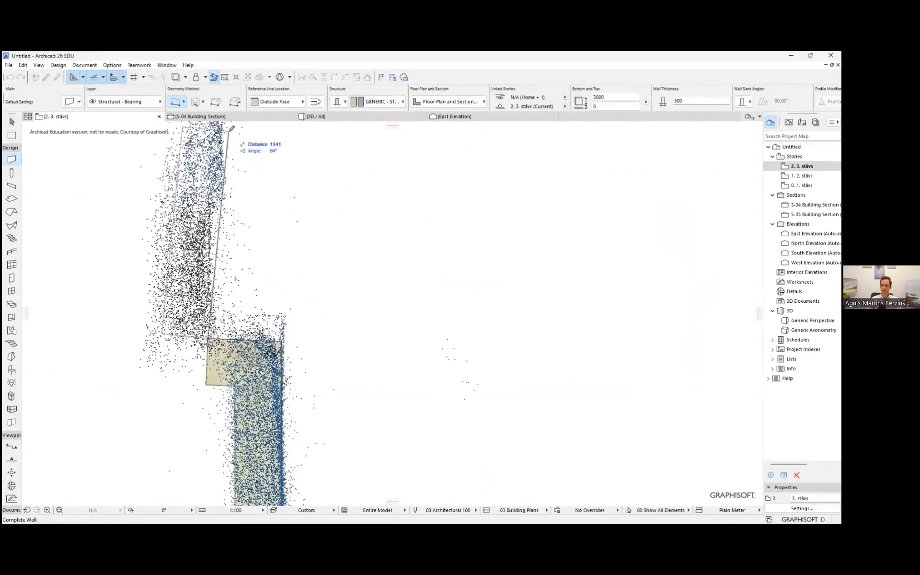
Trace the protruding middle part of the left wall, its return inward and the upper part up to the room's top-left corner.
{"action": "middle_click_drag", "start_coordinate": [230, 132], "coordinate": [216, 272]}
{"action": "left_click", "coordinate": [202, 195]}
{"action": "left_click", "coordinate": [201, 196]}
{"action": "double_click", "coordinate": [259, 197]}
{"action": "middle_click_drag", "start_coordinate": [259, 197], "coordinate": [238, 347]}
{"action": "scroll", "coordinate": [238, 347], "scroll_direction": "down", "scroll_amount": 4}
{"action": "scroll", "coordinate": [236, 218], "scroll_direction": "up", "scroll_amount": 4}
{"action": "double_click", "coordinate": [241, 230]}
{"action": "middle_click_drag", "start_coordinate": [242, 230], "coordinate": [294, 234]}
Trace the room's top wall to its free end and close the outline with the alcove's left and top walls.
{"action": "scroll", "coordinate": [297, 233], "scroll_direction": "down", "scroll_amount": 5}
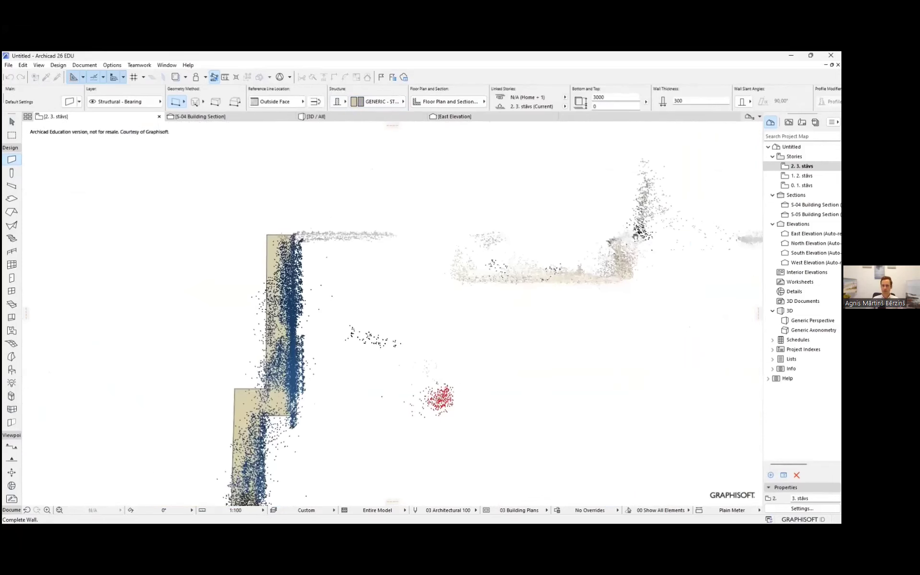
{"action": "scroll", "coordinate": [578, 246], "scroll_direction": "up", "scroll_amount": 3}
{"action": "middle_click_drag", "start_coordinate": [446, 199], "coordinate": [445, 287]}
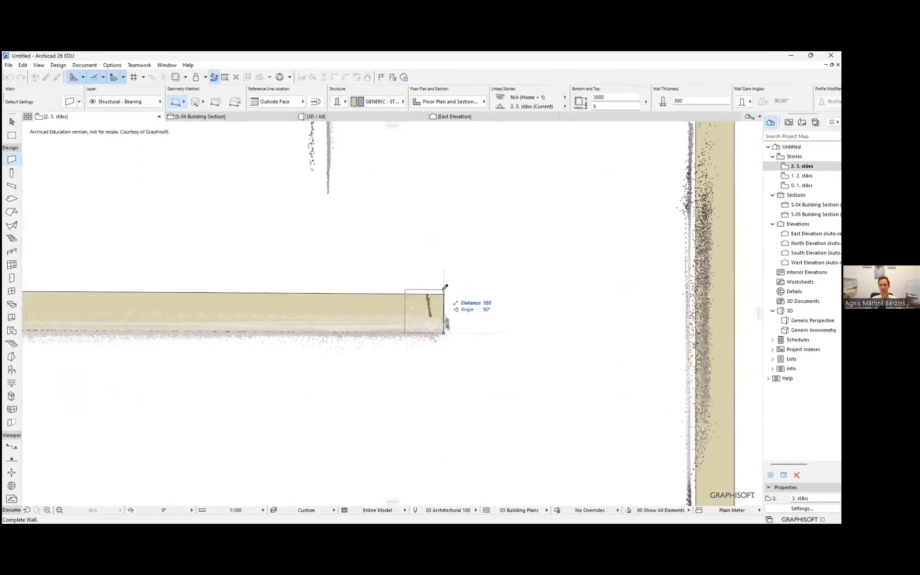
{"action": "scroll", "coordinate": [333, 245], "scroll_direction": "down", "scroll_amount": 2}
{"action": "scroll", "coordinate": [503, 173], "scroll_direction": "up", "scroll_amount": 6}
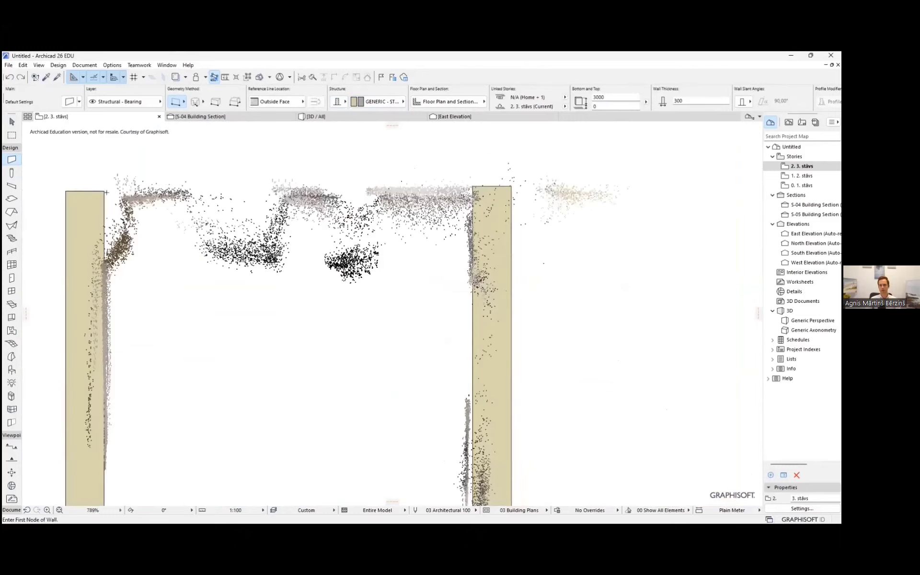
{"action": "left_click", "coordinate": [501, 172]}
{"action": "scroll", "coordinate": [477, 206], "scroll_direction": "down", "scroll_amount": 8}
{"action": "scroll", "coordinate": [477, 206], "scroll_direction": "down", "scroll_amount": 4}
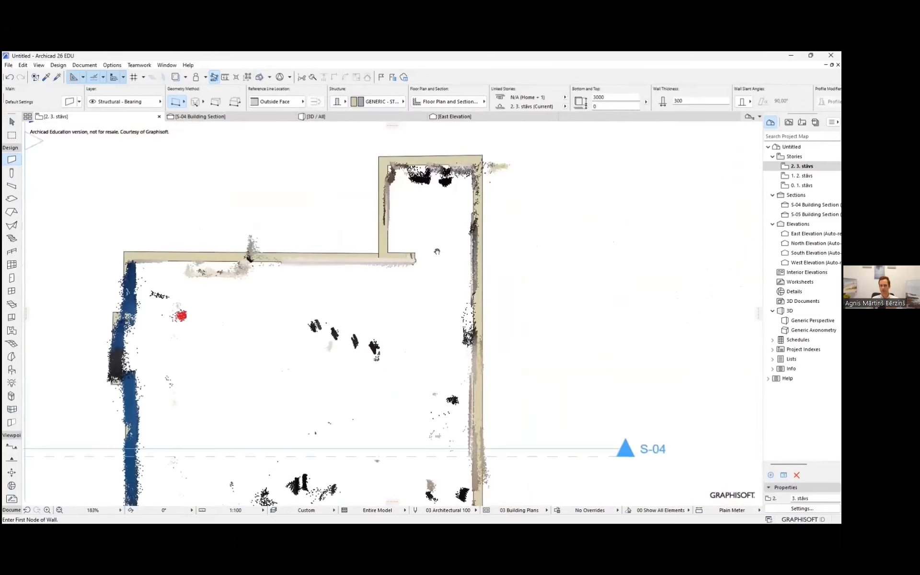
Compare the traced walls with the point cloud in 3D and select all elements.
{"action": "key", "text": "F3"}
{"action": "middle_click_drag", "start_coordinate": [546, 206], "coordinate": [241, 496], "text": "shift"}
{"action": "left_click", "coordinate": [55, 116]}
{"action": "left_click", "coordinate": [325, 118]}
{"action": "key", "text": "ctrl+a"}
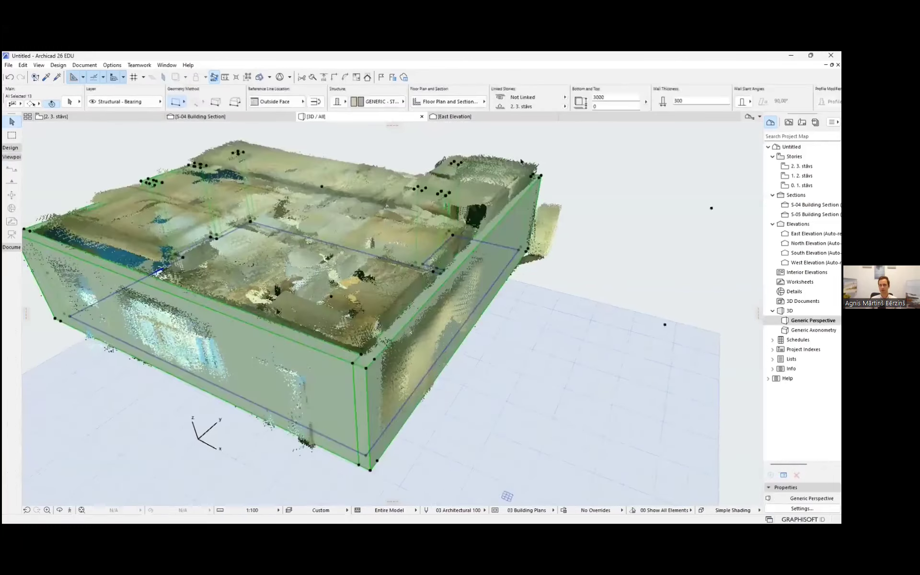
Stretch the tops of the walls up to the point cloud's ceiling line in section S-04.
{"action": "key", "text": "F5"}
{"action": "key", "text": "ctrl+Tab"}
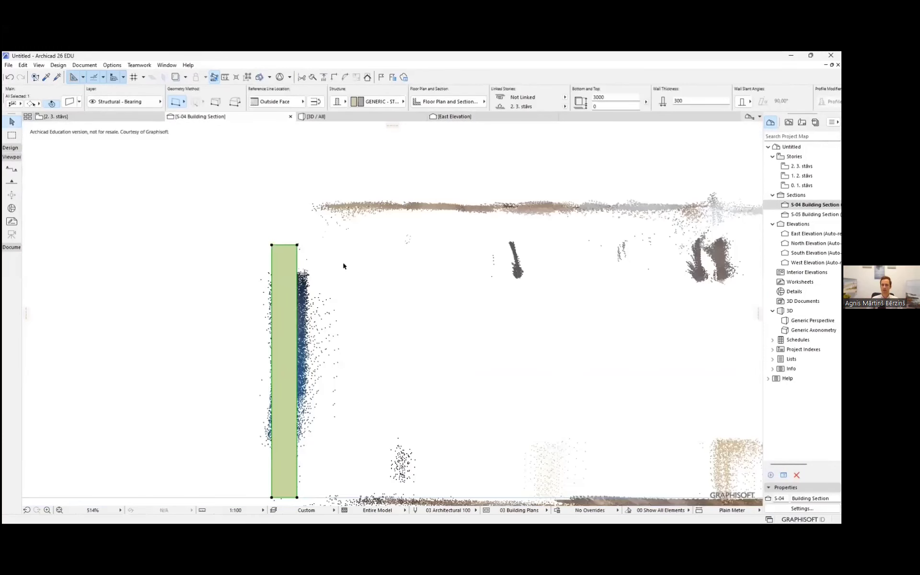
{"action": "left_click", "coordinate": [297, 319]}
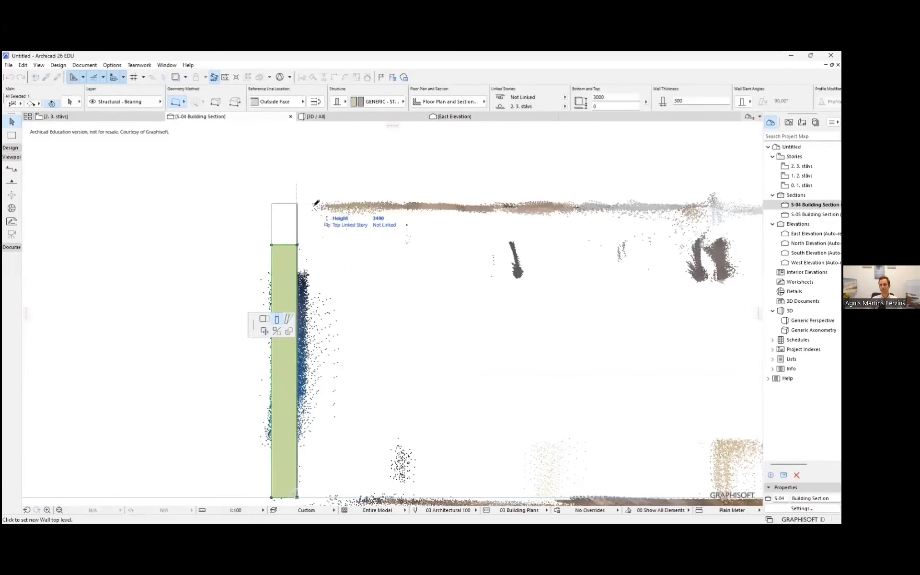
{"action": "left_click", "coordinate": [316, 211]}
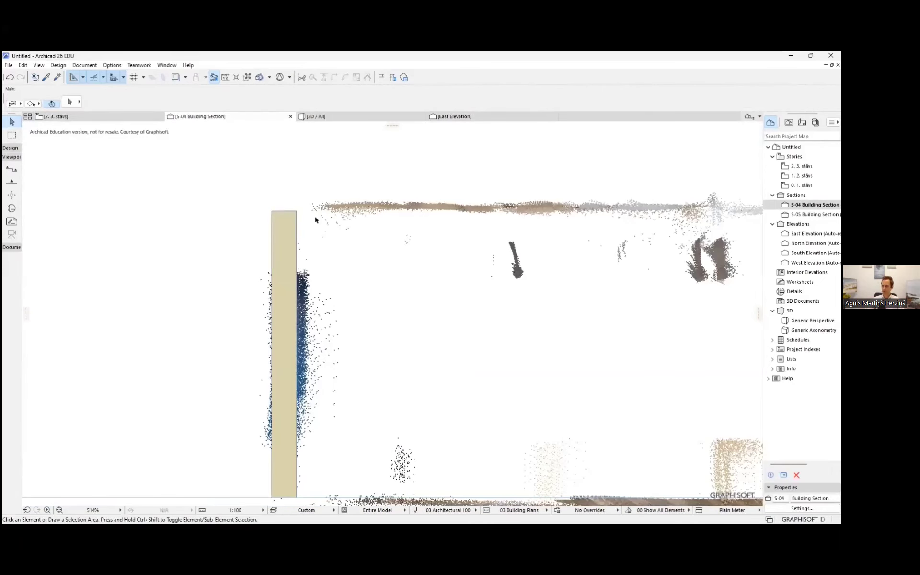
{"action": "key", "text": "ctrl+Tab"}
Trace a floor slab on the floor plan along the outer corners of the walls, including the protruding part beside the blue wall.
{"action": "left_click", "coordinate": [54, 116]}
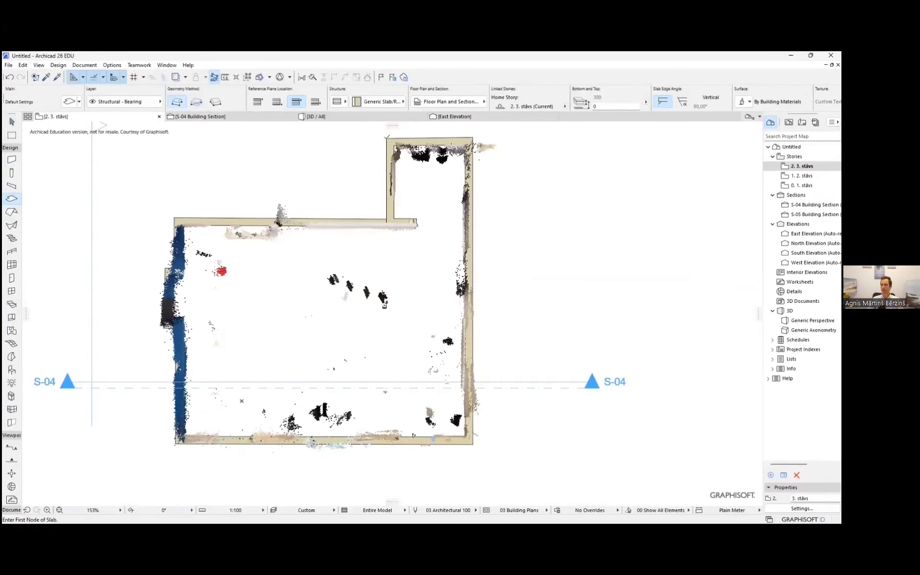
{"action": "scroll", "coordinate": [134, 327], "scroll_direction": "up", "scroll_amount": 5}
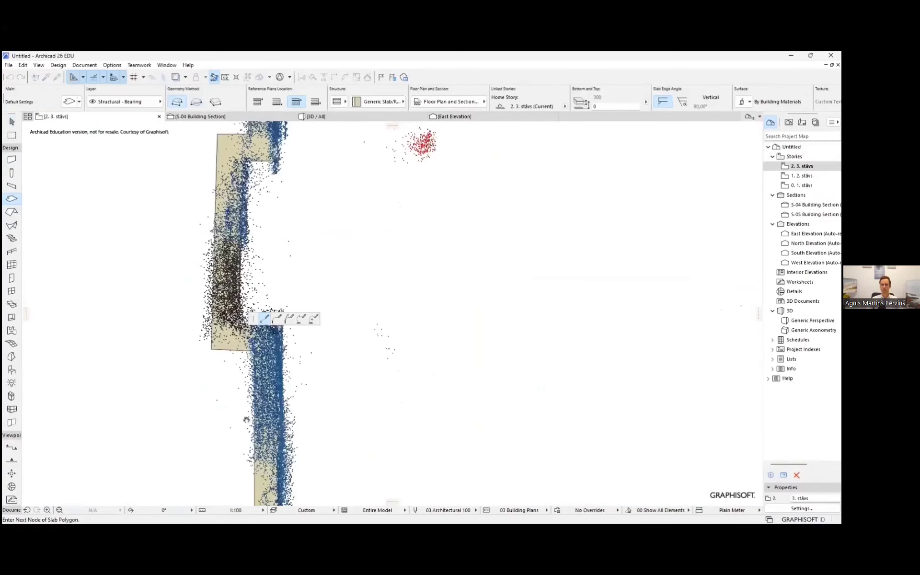
{"action": "scroll", "coordinate": [247, 420], "scroll_direction": "up", "scroll_amount": 6}
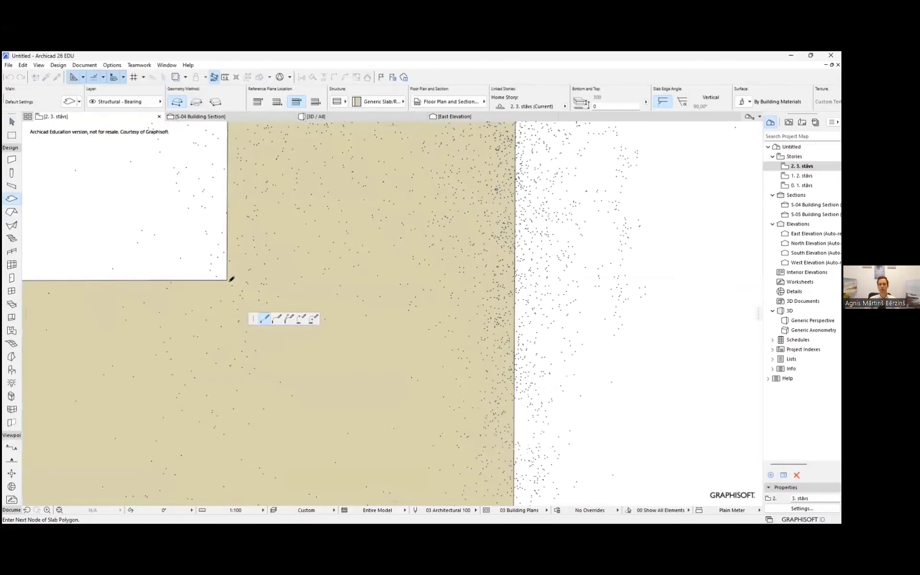
{"action": "scroll", "coordinate": [232, 278], "scroll_direction": "down", "scroll_amount": 5}
{"action": "middle_click_drag", "start_coordinate": [273, 273], "coordinate": [290, 308]}
Change the floor slab to a concrete structure 300 mm thick with its top at floor level, checking it in section S-04.
{"action": "left_click", "coordinate": [336, 118]}
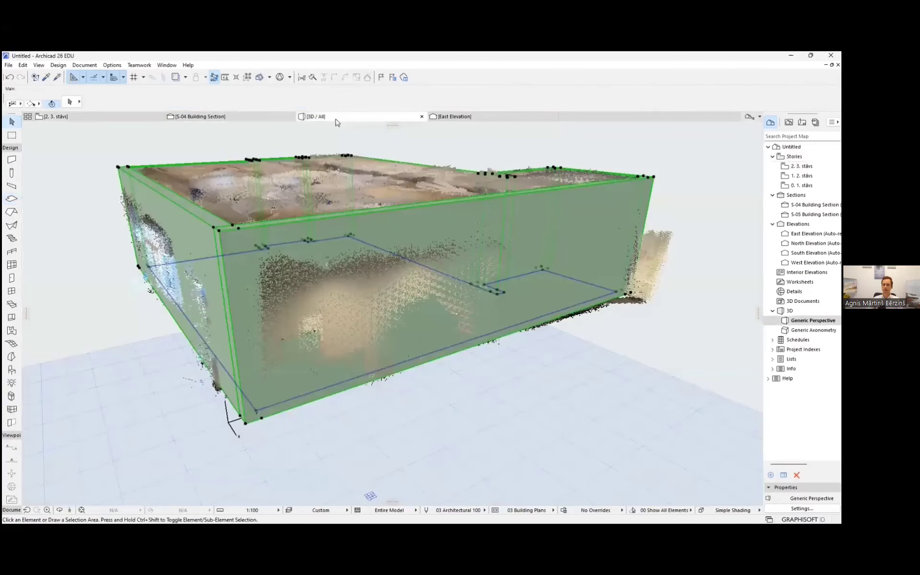
{"action": "left_click", "coordinate": [201, 116]}
{"action": "scroll", "coordinate": [487, 344], "scroll_direction": "up", "scroll_amount": 5}
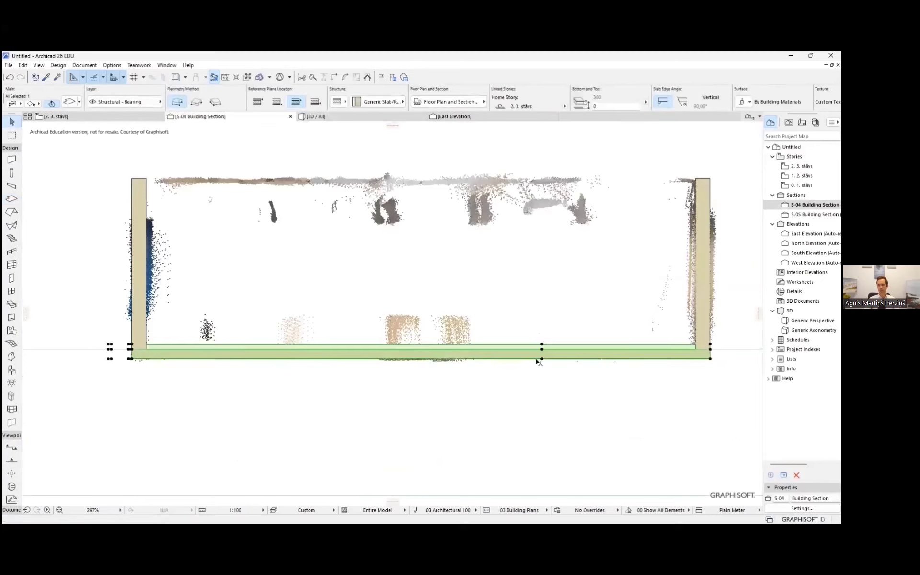
{"action": "key", "text": "ctrl+z"}
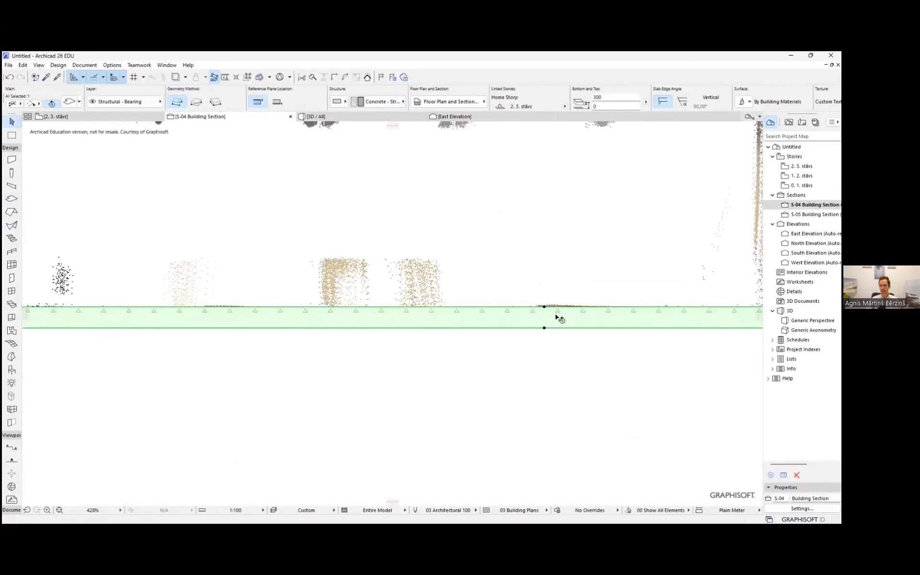
{"action": "scroll", "coordinate": [551, 315], "scroll_direction": "up", "scroll_amount": 4}
Add a matching ceiling slab over the walls and cut it away in 3D with a horizontal cutting plane to expose the interior.
{"action": "left_click", "coordinate": [316, 117]}
{"action": "middle_click_drag", "start_coordinate": [499, 297], "coordinate": [516, 384], "text": "shift"}
{"action": "left_click", "coordinate": [270, 77]}
{"action": "middle_click_drag", "start_coordinate": [280, 125], "coordinate": [453, 317], "text": "shift"}
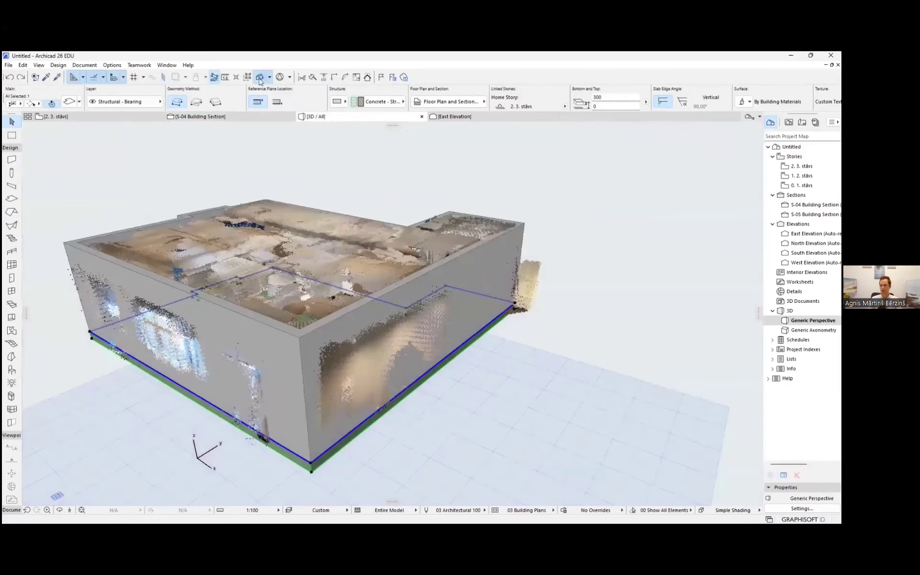
{"action": "middle_click_drag", "start_coordinate": [546, 202], "coordinate": [350, 301], "text": "shift"}
{"action": "key", "text": "ctrl+shift+Tab"}
{"action": "key", "text": "ctrl+Tab"}
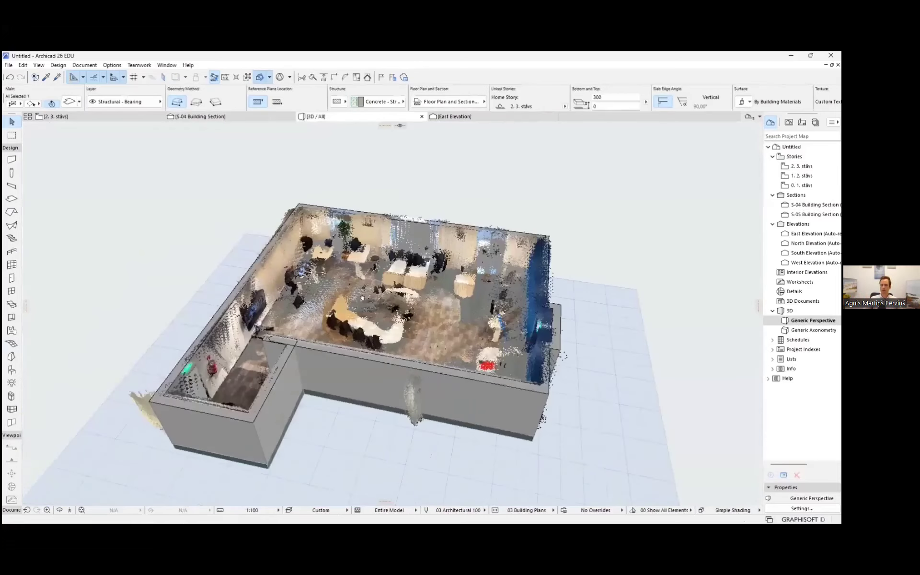
Reposition section S-04 on the floor plan so it faces the room's lower wall closely, and open it to show that wall.
{"action": "key", "text": "F2"}
{"action": "left_click", "coordinate": [473, 292]}
{"action": "left_click", "coordinate": [264, 319]}
{"action": "scroll", "coordinate": [453, 352], "scroll_direction": "up", "scroll_amount": 3}
{"action": "scroll", "coordinate": [453, 352], "scroll_direction": "down", "scroll_amount": 3}
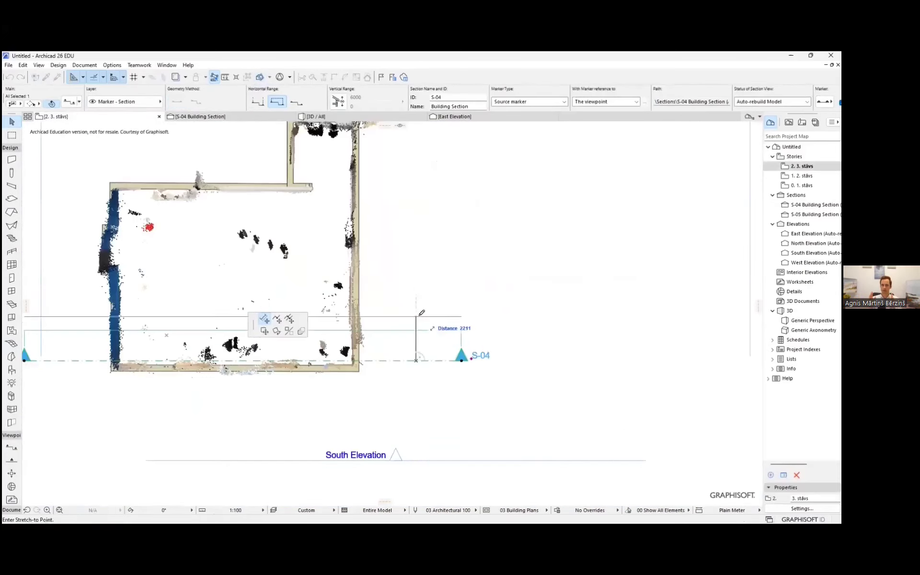
{"action": "left_click", "coordinate": [456, 357]}
{"action": "key", "text": "ctrl+Tab"}
{"action": "scroll", "coordinate": [498, 254], "scroll_direction": "up", "scroll_amount": 4}
{"action": "scroll", "coordinate": [496, 253], "scroll_direction": "up", "scroll_amount": 2}
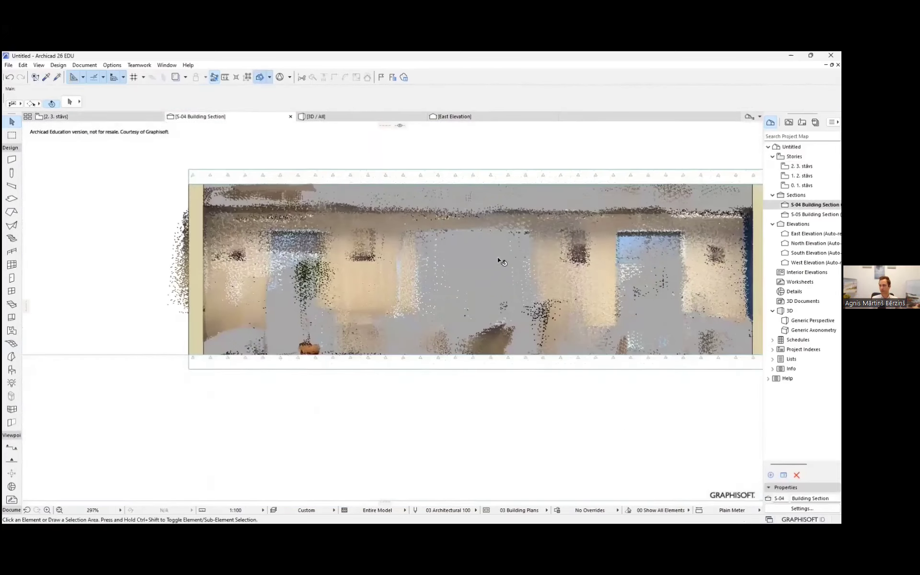
Try a Divided grid on Main Sash 1 of the Double Sash Window 26.
{"action": "key", "text": "ctrl+Tab"}
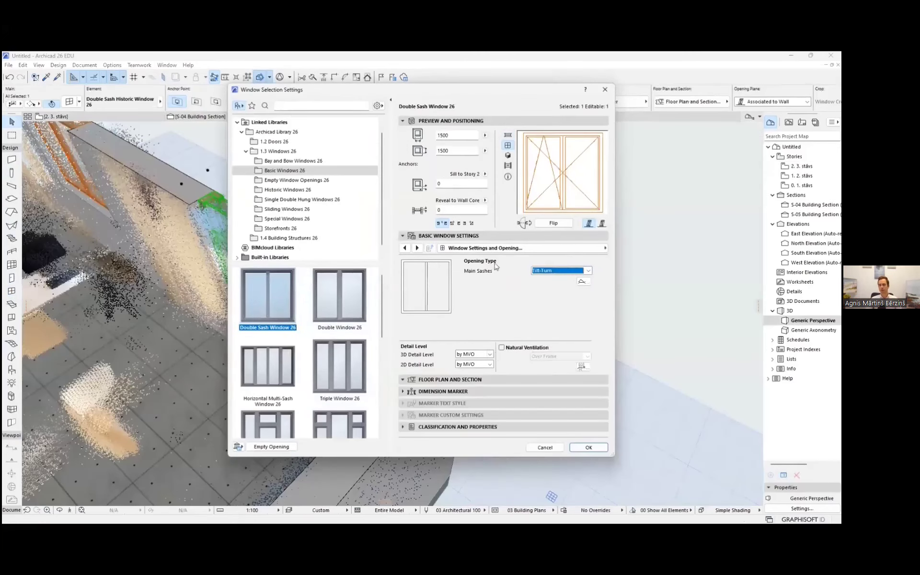
{"action": "left_click", "coordinate": [606, 248]}
{"action": "left_click", "coordinate": [637, 262]}
{"action": "left_click", "coordinate": [489, 271]}
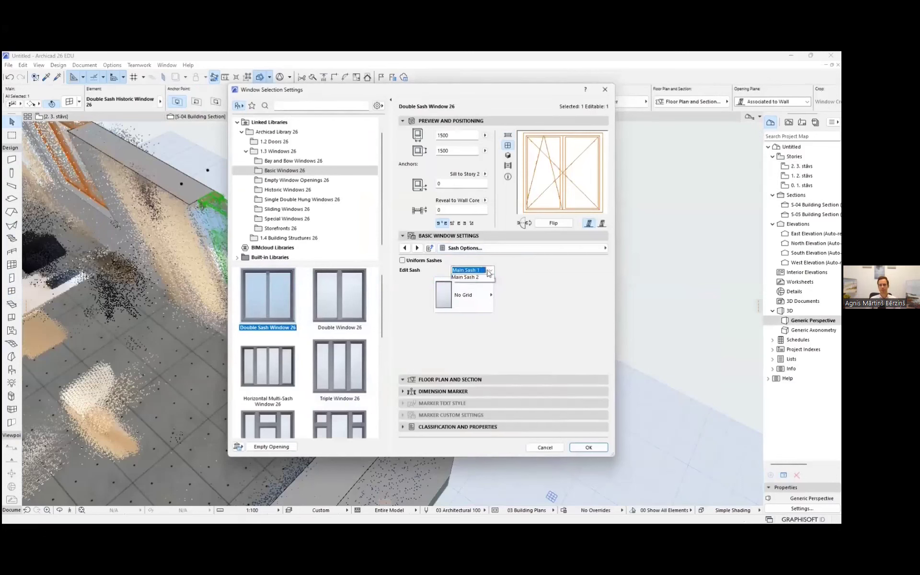
{"action": "left_click", "coordinate": [491, 295]}
{"action": "left_click", "coordinate": [537, 448]}
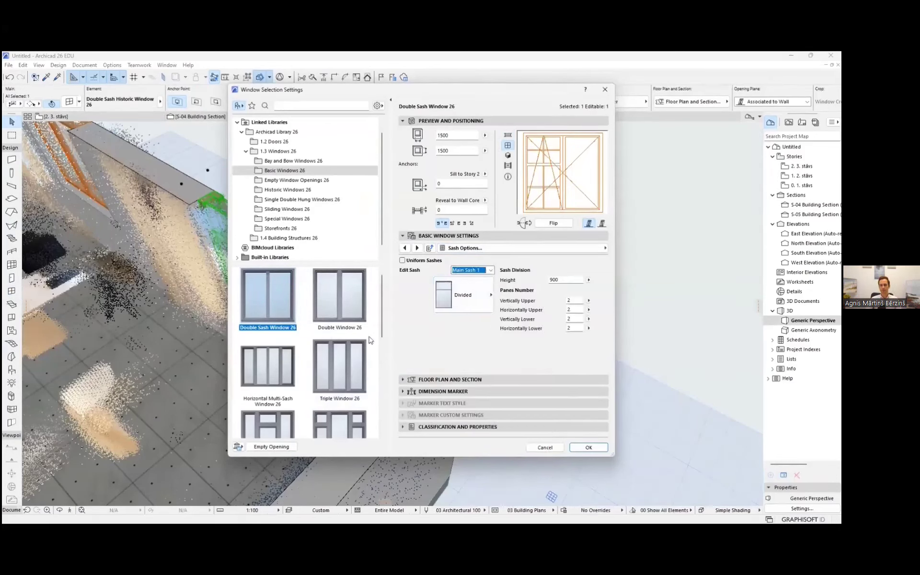
{"action": "scroll", "coordinate": [352, 365], "scroll_direction": "down", "scroll_amount": 2}
Add an upper transom with a transom division to the double sash window's shape and go to its opening type settings.
{"action": "left_click", "coordinate": [605, 248]}
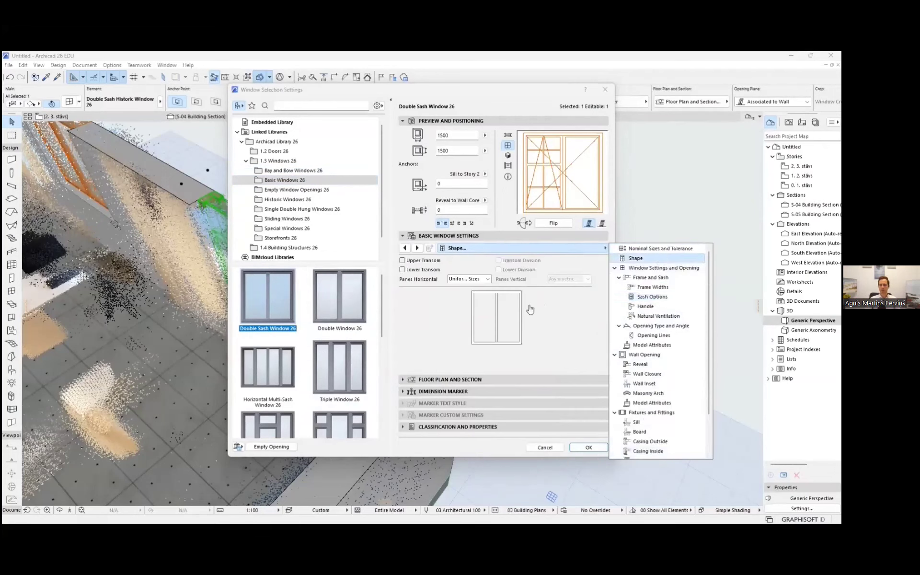
{"action": "left_click", "coordinate": [403, 260]}
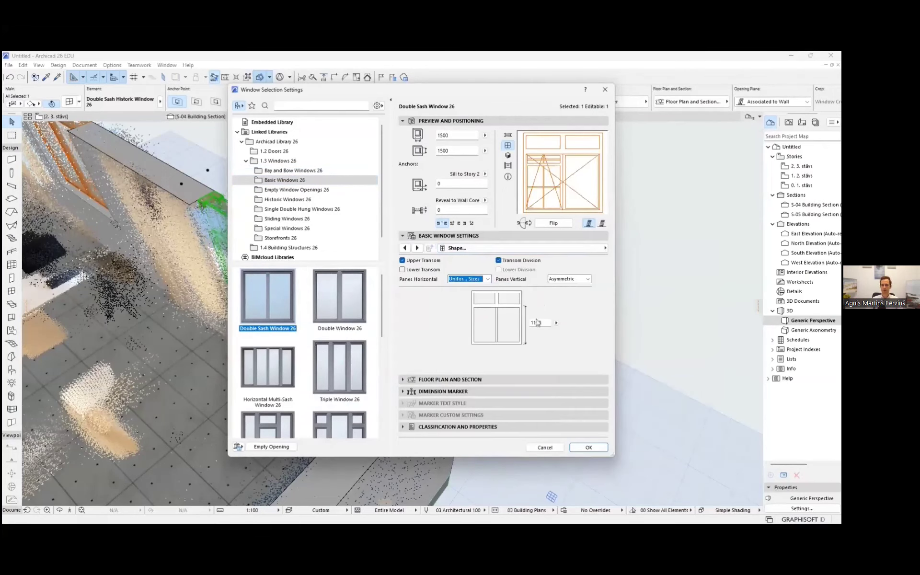
{"action": "left_click", "coordinate": [605, 248]}
{"action": "left_click", "coordinate": [648, 259]}
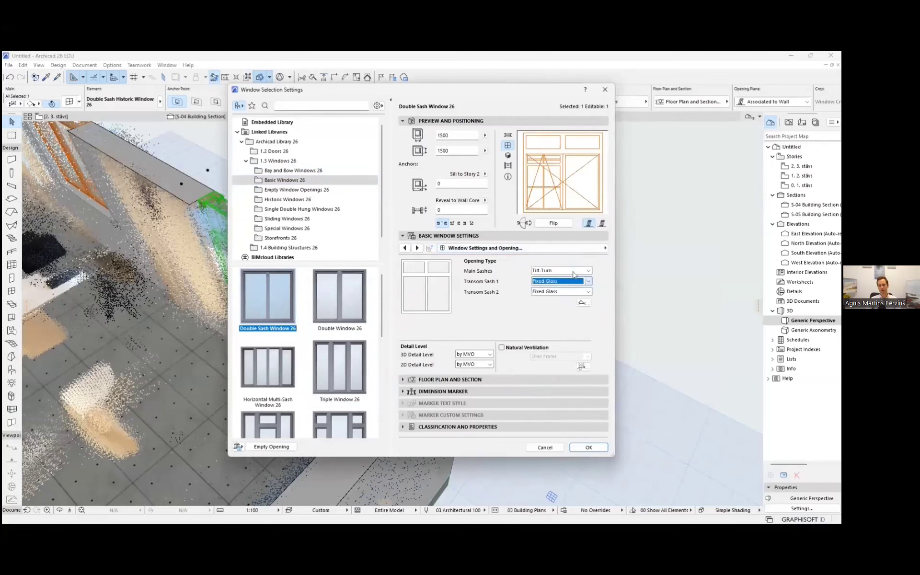
Set Main Sash 1 to No Grid and the main sashes' opening type to Side Hung, and apply the window settings.
{"action": "left_click", "coordinate": [605, 248]}
{"action": "left_click", "coordinate": [647, 273]}
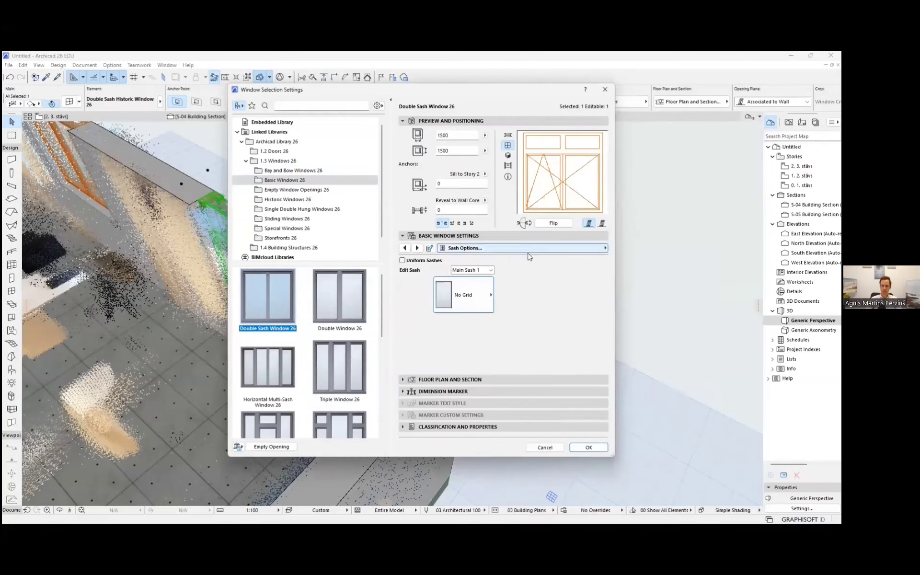
{"action": "left_click", "coordinate": [484, 287]}
{"action": "left_click", "coordinate": [605, 248]}
{"action": "left_click", "coordinate": [647, 259]}
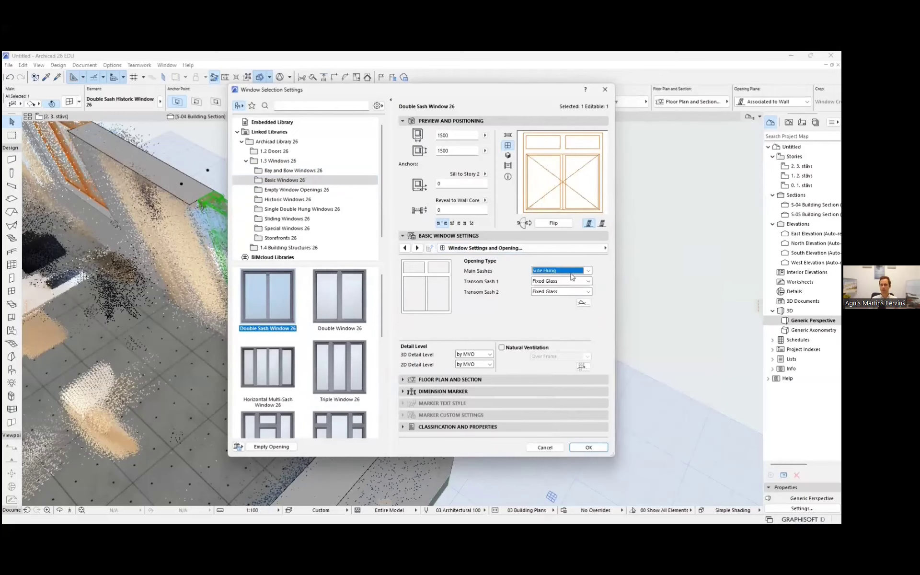
{"action": "left_click", "coordinate": [589, 447]}
Set the height of the window nearest the blue wall to 2700 mm and cut the 3D view parallel to the window wall.
{"action": "scroll", "coordinate": [498, 273], "scroll_direction": "up", "scroll_amount": 10}
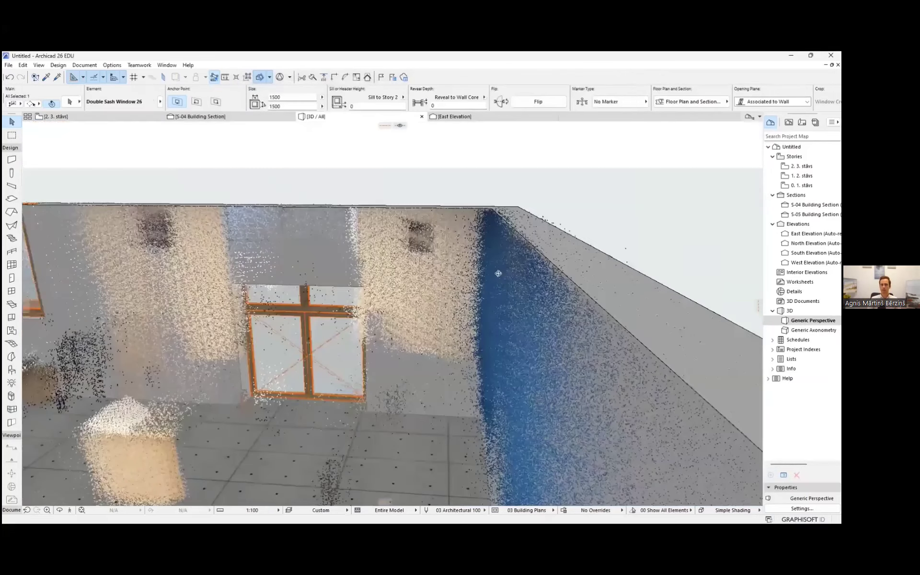
{"action": "middle_click_drag", "start_coordinate": [498, 273], "coordinate": [435, 331], "text": "shift"}
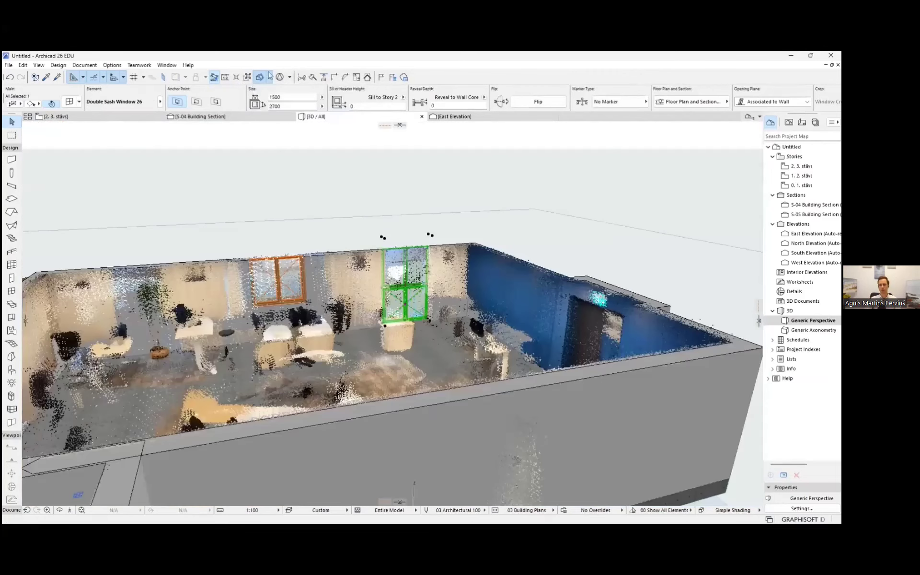
{"action": "left_click", "coordinate": [385, 126]}
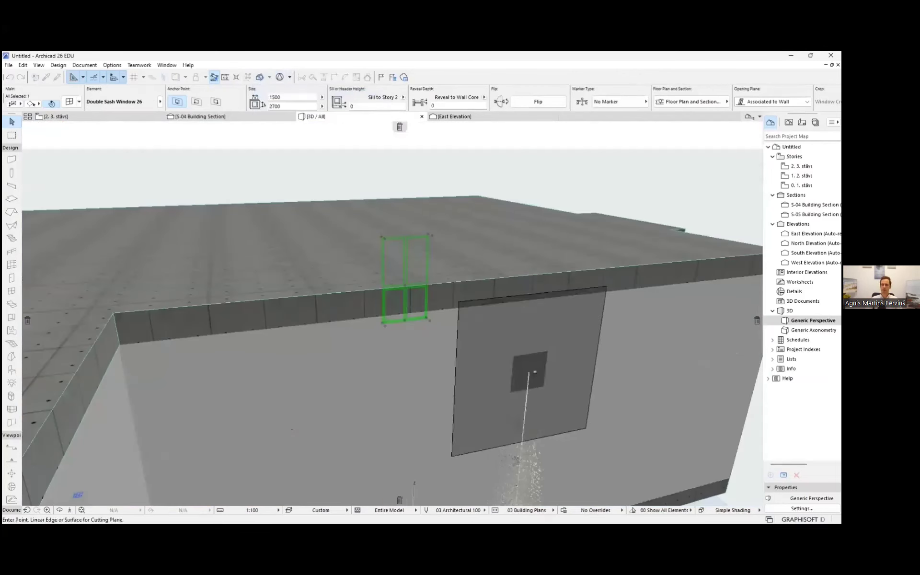
{"action": "left_click", "coordinate": [535, 372]}
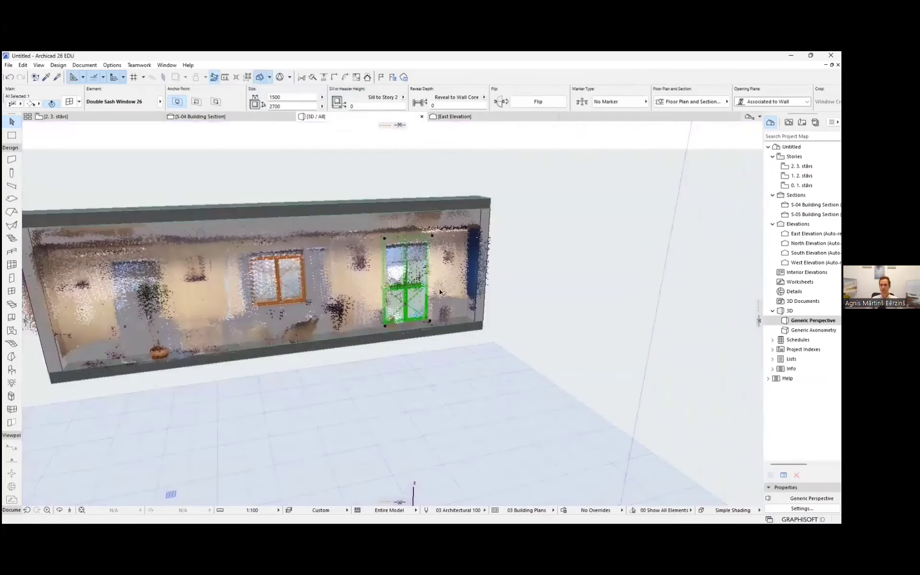
{"action": "scroll", "coordinate": [440, 291], "scroll_direction": "up", "scroll_amount": 5}
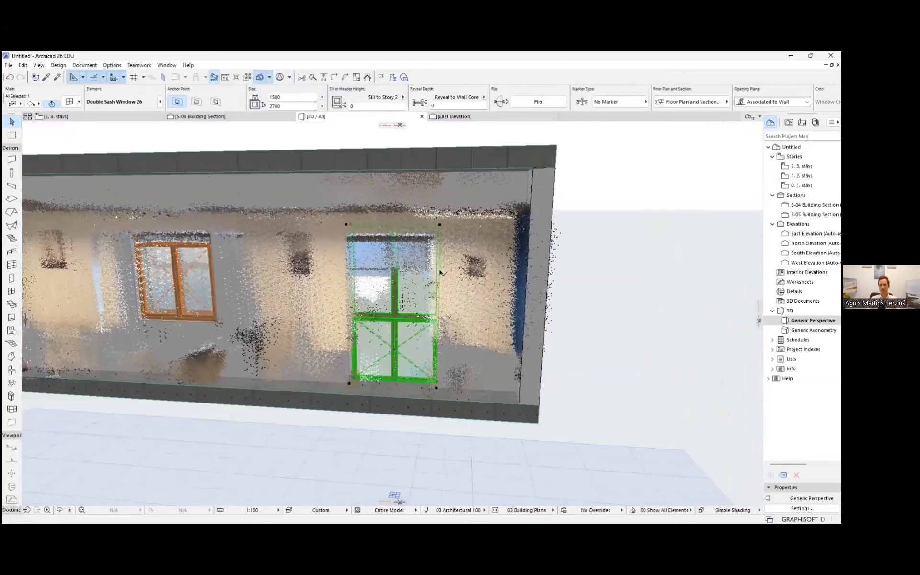
Fit the top edge and transom of the window near the blue wall to the point cloud in section S-04, making it 2593 mm high.
{"action": "left_click", "coordinate": [200, 117]}
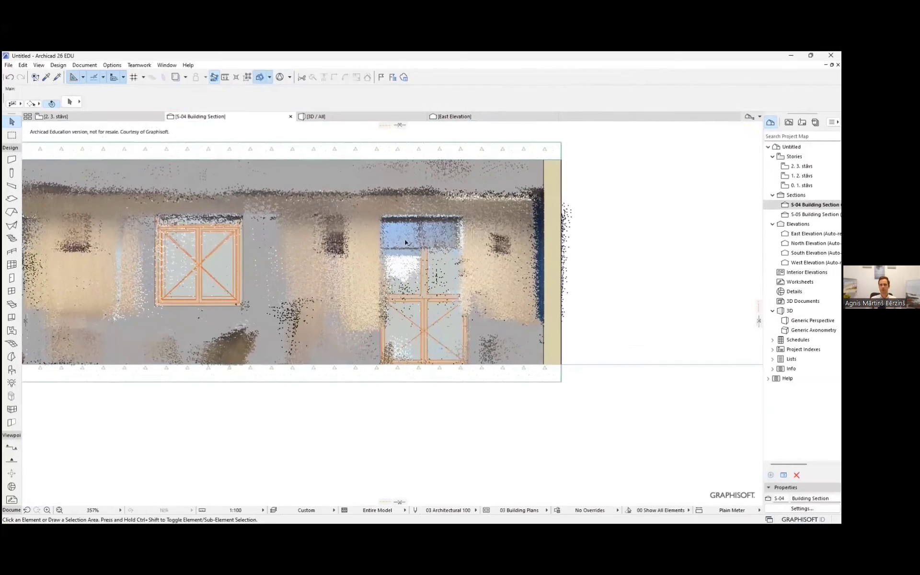
{"action": "scroll", "coordinate": [406, 242], "scroll_direction": "up", "scroll_amount": 8}
{"action": "middle_click_drag", "start_coordinate": [464, 241], "coordinate": [448, 282]}
{"action": "scroll", "coordinate": [565, 208], "scroll_direction": "down", "scroll_amount": 3}
{"action": "scroll", "coordinate": [540, 217], "scroll_direction": "up", "scroll_amount": 5}
{"action": "left_click", "coordinate": [520, 217]}
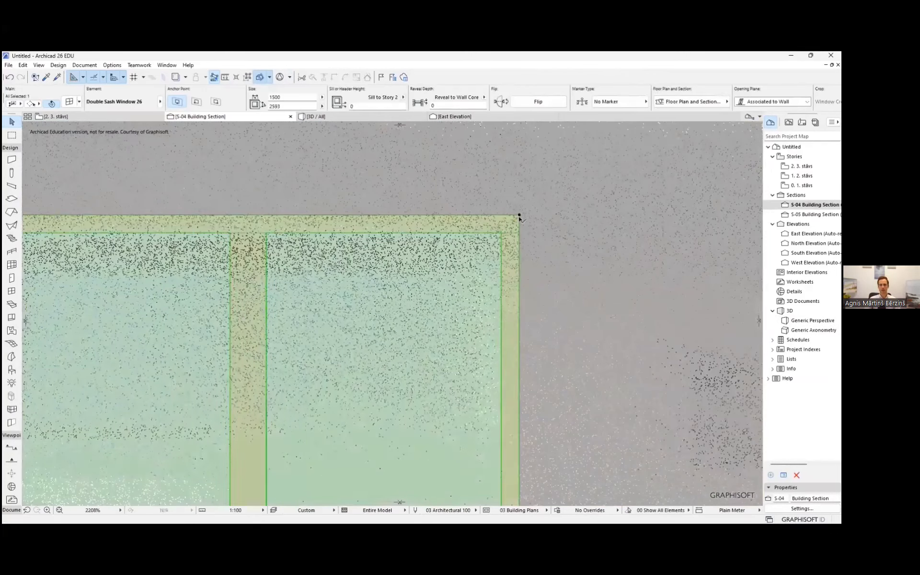
{"action": "scroll", "coordinate": [484, 304], "scroll_direction": "down", "scroll_amount": 5}
{"action": "scroll", "coordinate": [484, 264], "scroll_direction": "up", "scroll_amount": 4}
{"action": "scroll", "coordinate": [485, 268], "scroll_direction": "down", "scroll_amount": 5}
{"action": "key", "text": "Escape"}
{"action": "scroll", "coordinate": [512, 328], "scroll_direction": "up", "scroll_amount": 2}
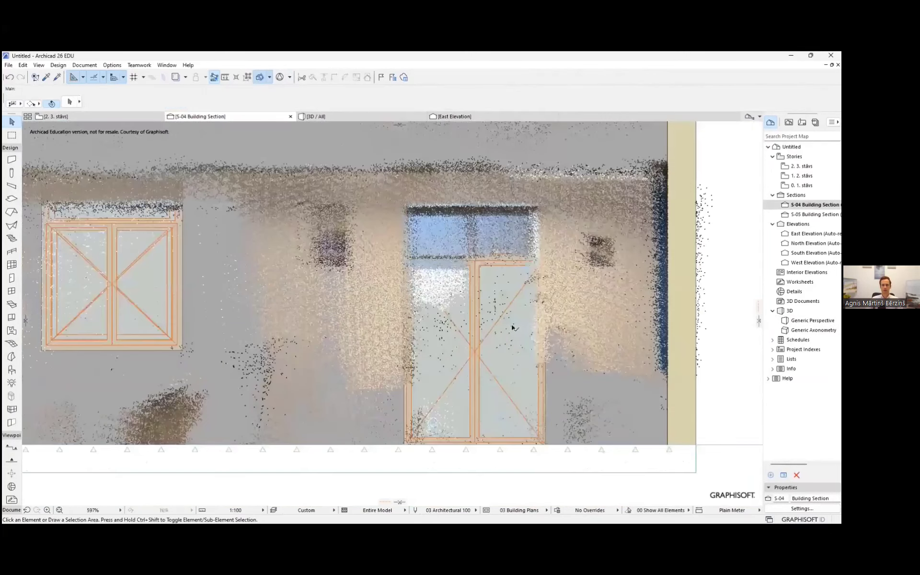
{"action": "scroll", "coordinate": [513, 328], "scroll_direction": "up", "scroll_amount": 1}
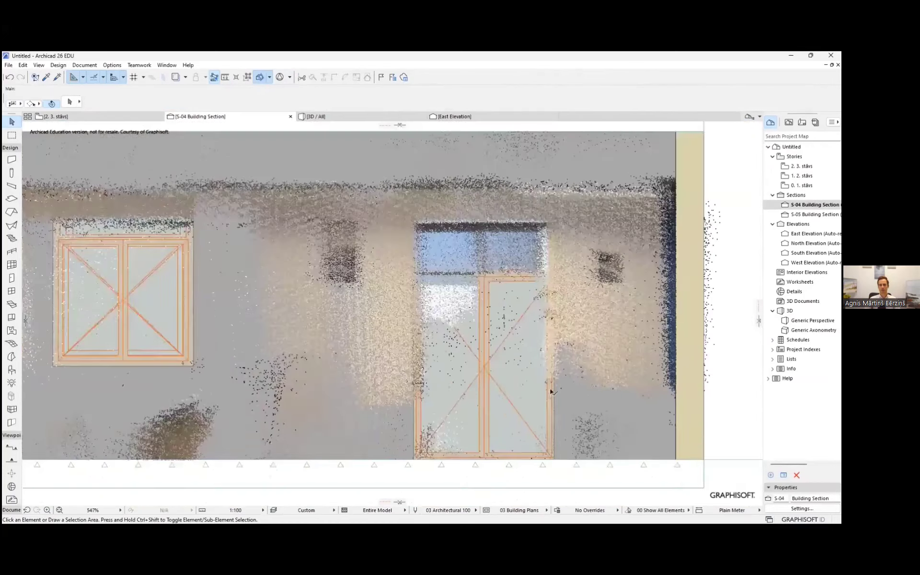
Fit the same window's sides and top to the scanned opening, making it 1400 mm wide and 2531 mm high.
{"action": "key", "text": "F2"}
{"action": "scroll", "coordinate": [421, 318], "scroll_direction": "up", "scroll_amount": 3}
{"action": "left_click", "coordinate": [422, 318]}
{"action": "left_click", "coordinate": [254, 116]}
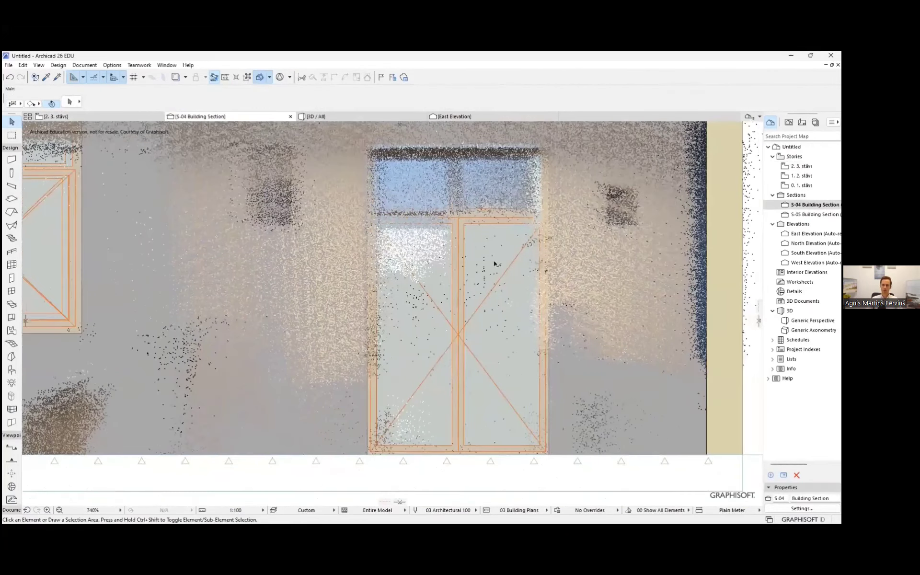
{"action": "left_click", "coordinate": [495, 263]}
{"action": "scroll", "coordinate": [423, 249], "scroll_direction": "up", "scroll_amount": 6}
{"action": "scroll", "coordinate": [117, 241], "scroll_direction": "down", "scroll_amount": 4}
{"action": "middle_click_drag", "start_coordinate": [148, 228], "coordinate": [214, 206]}
{"action": "scroll", "coordinate": [230, 206], "scroll_direction": "up", "scroll_amount": 5}
{"action": "scroll", "coordinate": [214, 202], "scroll_direction": "down", "scroll_amount": 4}
{"action": "scroll", "coordinate": [261, 214], "scroll_direction": "down", "scroll_amount": 4}
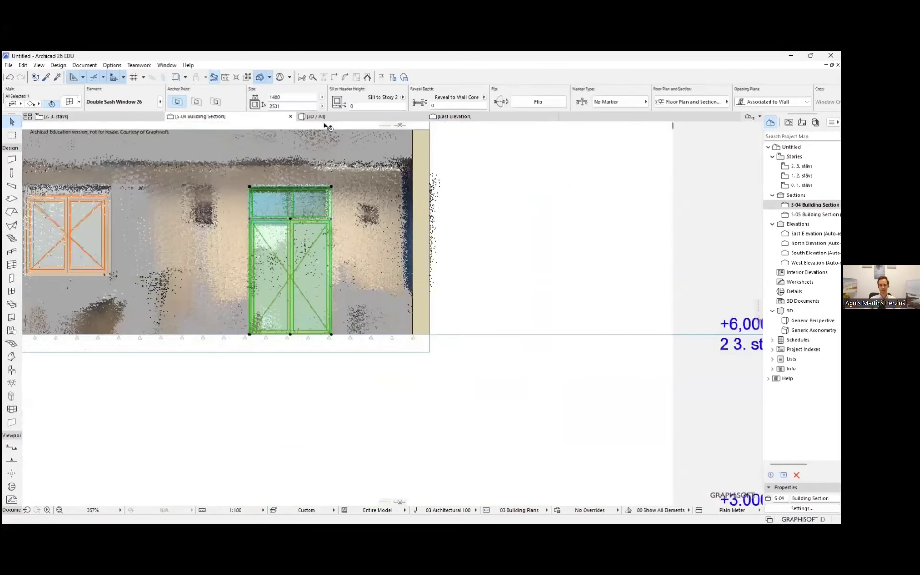
Check the window near the blue wall in 3D and set its reveal depth to 100 mm on the floor plan.
{"action": "left_click", "coordinate": [324, 117]}
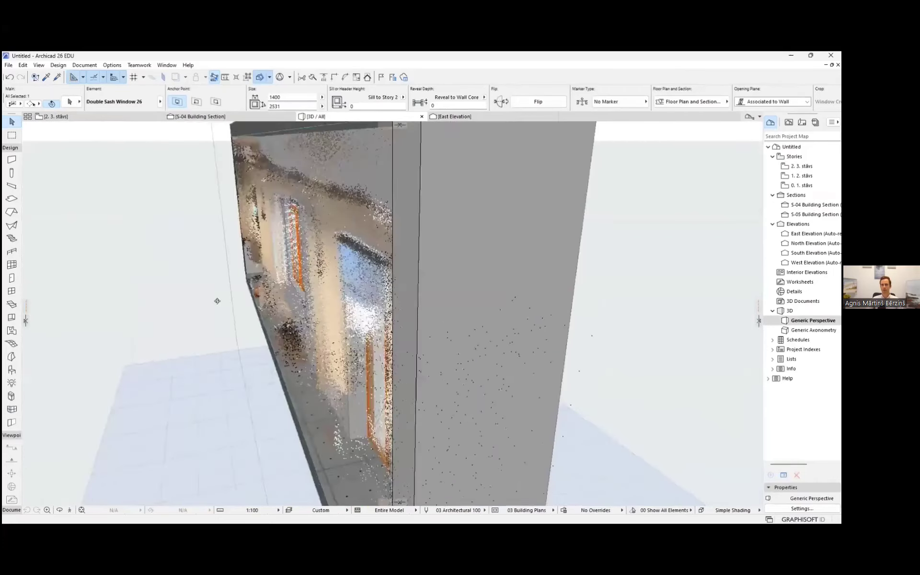
{"action": "middle_click_drag", "start_coordinate": [217, 301], "coordinate": [240, 263], "text": "shift"}
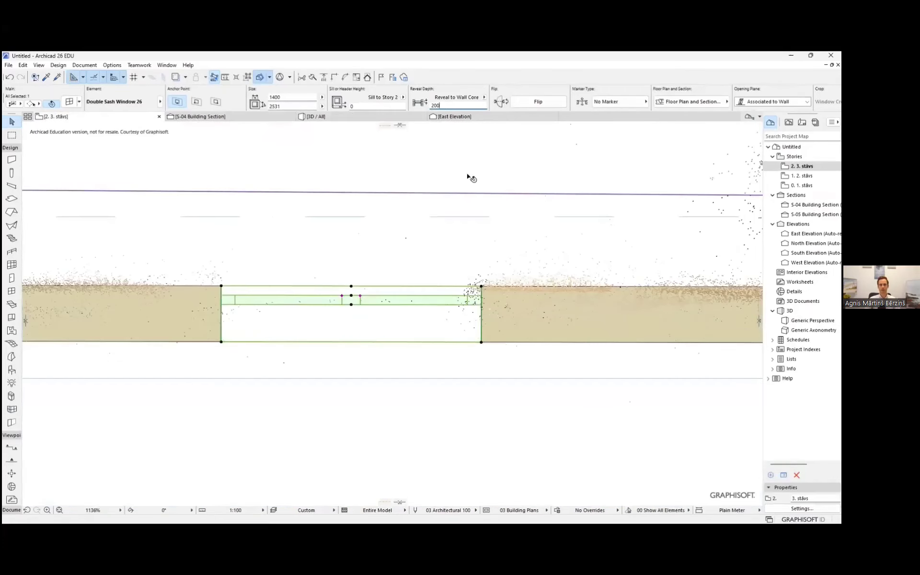
{"action": "key", "text": "Return"}
{"action": "scroll", "coordinate": [644, 274], "scroll_direction": "down", "scroll_amount": 5}
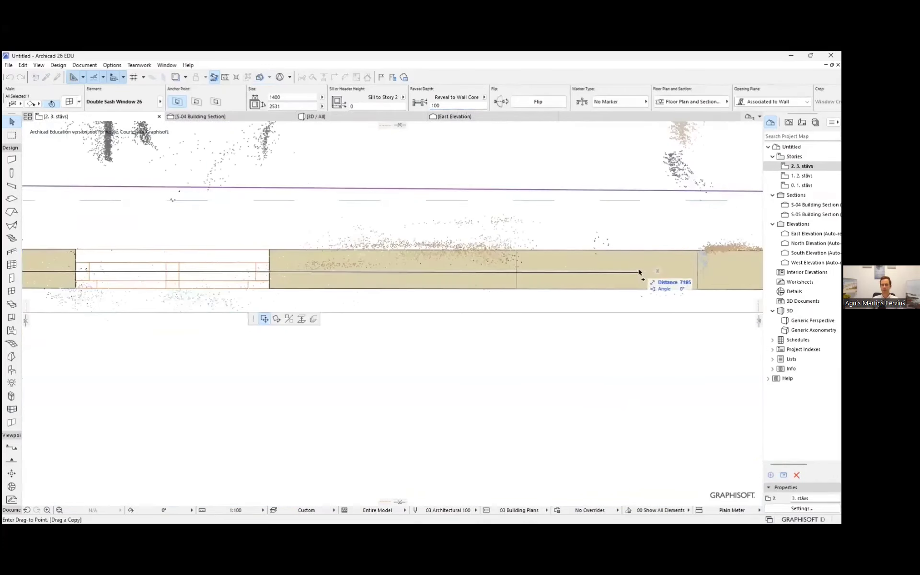
Copy the fitted window along the window wall to the other two scanned openings on the floor plan.
{"action": "left_click", "coordinate": [329, 201]}
{"action": "left_click", "coordinate": [320, 269], "text": "alt"}
{"action": "left_click", "coordinate": [480, 275], "text": "ctrl+alt"}
{"action": "key", "text": "Escape"}
{"action": "left_click", "coordinate": [481, 276]}
{"action": "key", "text": "ctrl+Tab"}
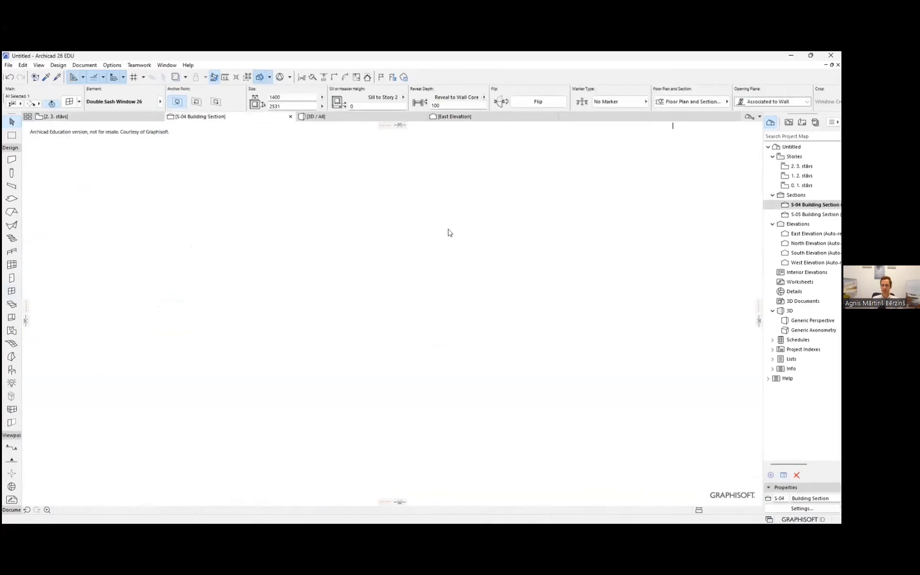
Align the copied window by the potted plant with its scanned opening in section S-04.
{"action": "scroll", "coordinate": [347, 247], "scroll_direction": "up", "scroll_amount": 4}
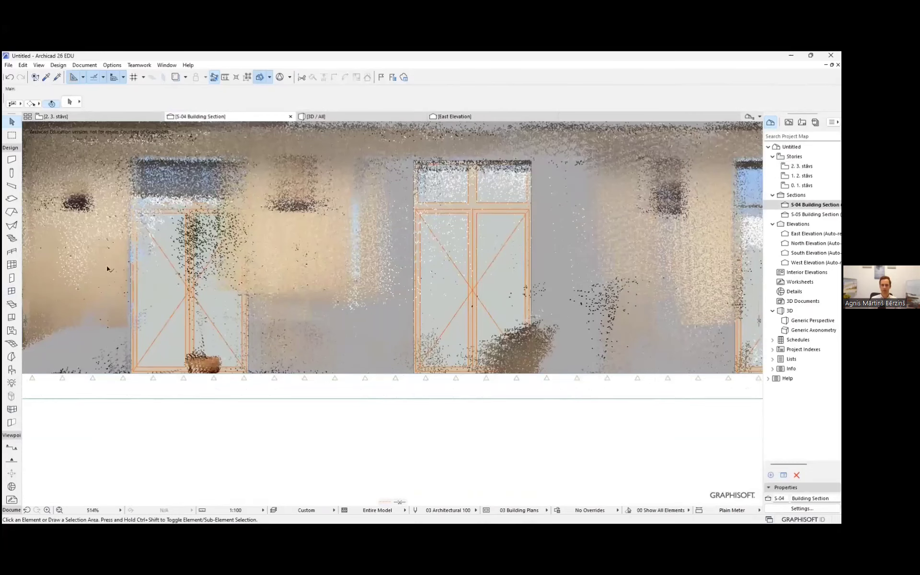
{"action": "scroll", "coordinate": [125, 278], "scroll_direction": "up", "scroll_amount": 2}
{"action": "left_click", "coordinate": [137, 292]}
{"action": "scroll", "coordinate": [137, 292], "scroll_direction": "up", "scroll_amount": 1}
{"action": "left_click", "coordinate": [141, 297]}
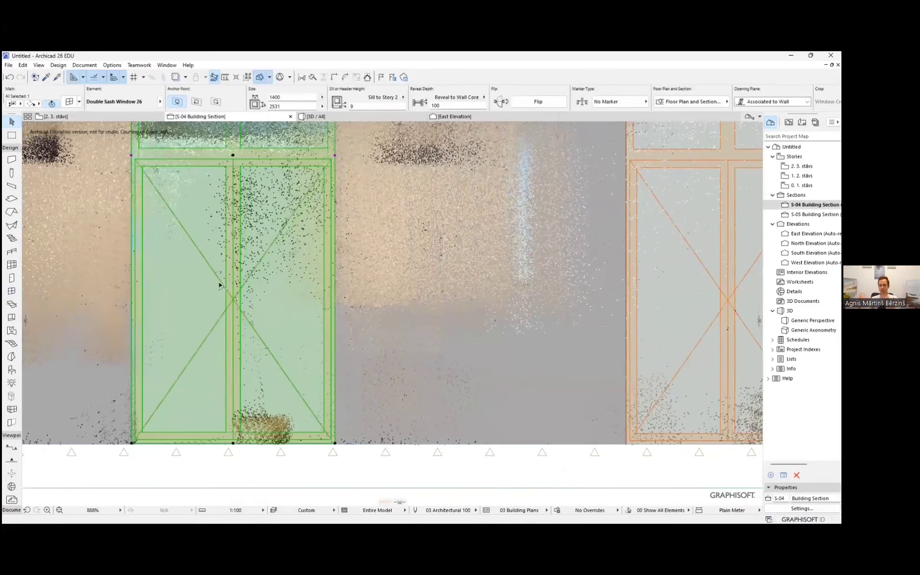
Widen the middle window to 2605 mm to span its scanned opening.
{"action": "scroll", "coordinate": [219, 285], "scroll_direction": "down", "scroll_amount": 6}
{"action": "scroll", "coordinate": [246, 224], "scroll_direction": "up", "scroll_amount": 5}
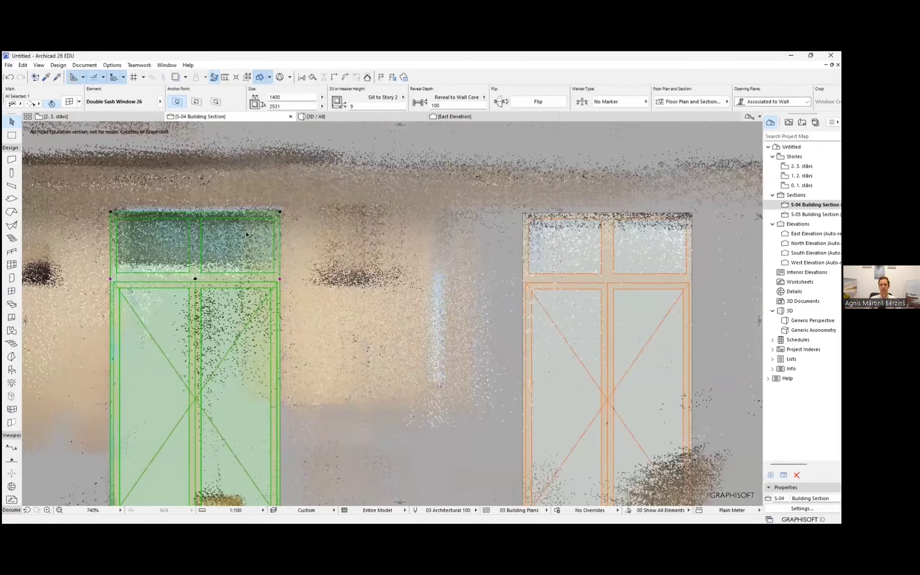
{"action": "scroll", "coordinate": [230, 226], "scroll_direction": "down", "scroll_amount": 3}
{"action": "key", "text": "Escape"}
{"action": "scroll", "coordinate": [339, 206], "scroll_direction": "down", "scroll_amount": 2}
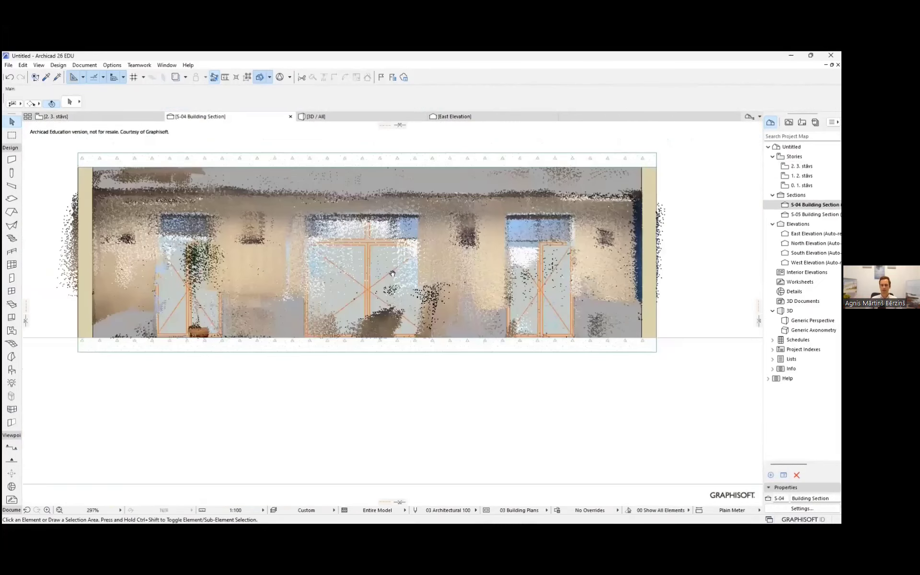
{"action": "left_click", "coordinate": [317, 117]}
{"action": "middle_click_drag", "start_coordinate": [297, 274], "coordinate": [520, 310], "text": "shift"}
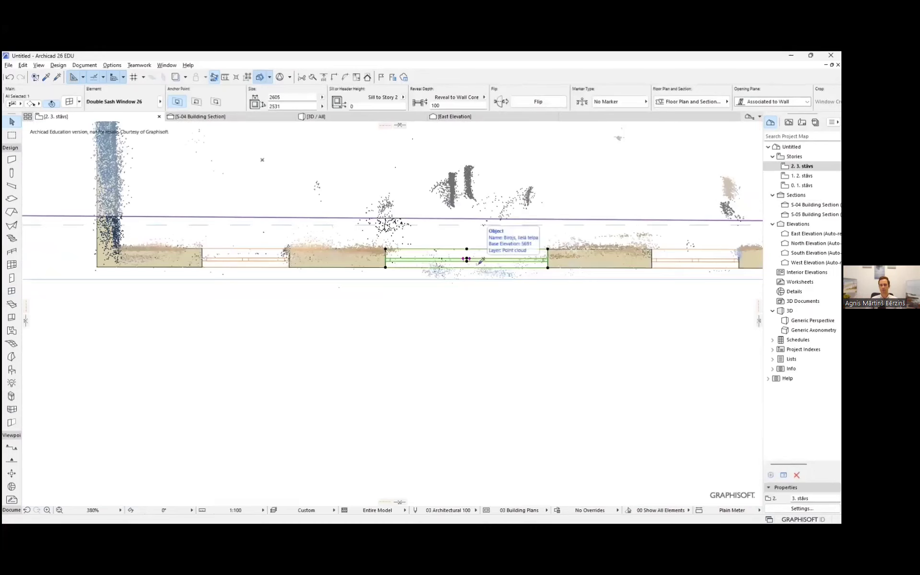
Compare the middle window's width and position with the point cloud on the floor plan.
{"action": "scroll", "coordinate": [480, 283], "scroll_direction": "up", "scroll_amount": 2}
{"action": "left_click", "coordinate": [374, 268]}
{"action": "key", "text": "Escape"}
{"action": "left_click", "coordinate": [498, 257]}
{"action": "scroll", "coordinate": [497, 256], "scroll_direction": "up", "scroll_amount": 5}
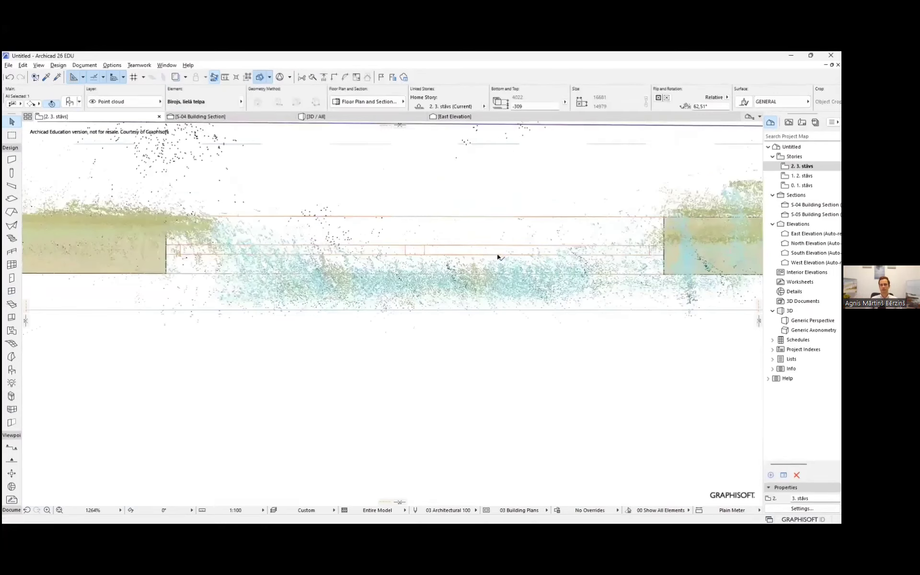
{"action": "double_click", "coordinate": [413, 257]}
{"action": "scroll", "coordinate": [416, 257], "scroll_direction": "down", "scroll_amount": 5}
{"action": "scroll", "coordinate": [417, 258], "scroll_direction": "down", "scroll_amount": 3}
{"action": "left_click", "coordinate": [437, 258]}
{"action": "scroll", "coordinate": [544, 259], "scroll_direction": "down", "scroll_amount": 1}
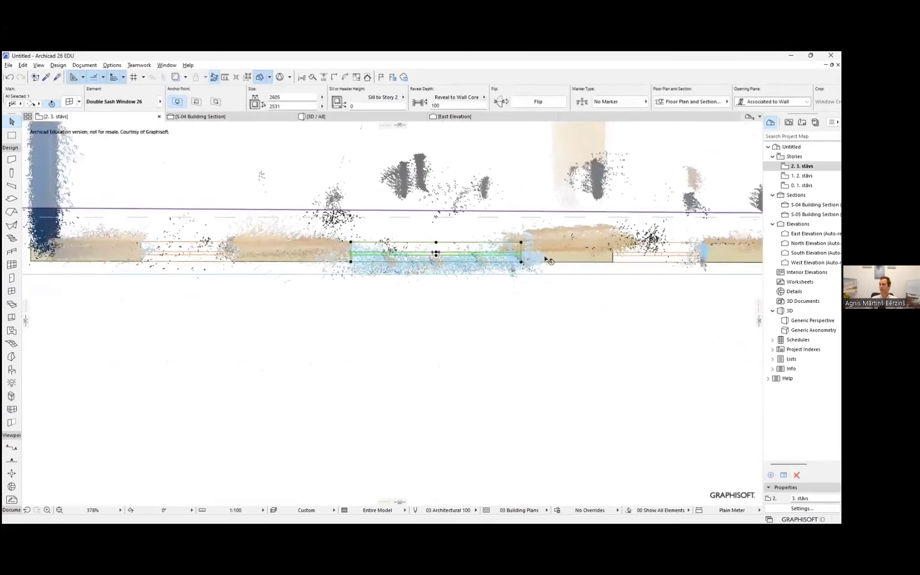
{"action": "scroll", "coordinate": [528, 258], "scroll_direction": "up", "scroll_amount": 5}
{"action": "scroll", "coordinate": [527, 260], "scroll_direction": "down", "scroll_amount": 2}
Change the middle window's type to Horizontal Multi-Sash Window 26 in section S-04.
{"action": "left_click", "coordinate": [254, 117]}
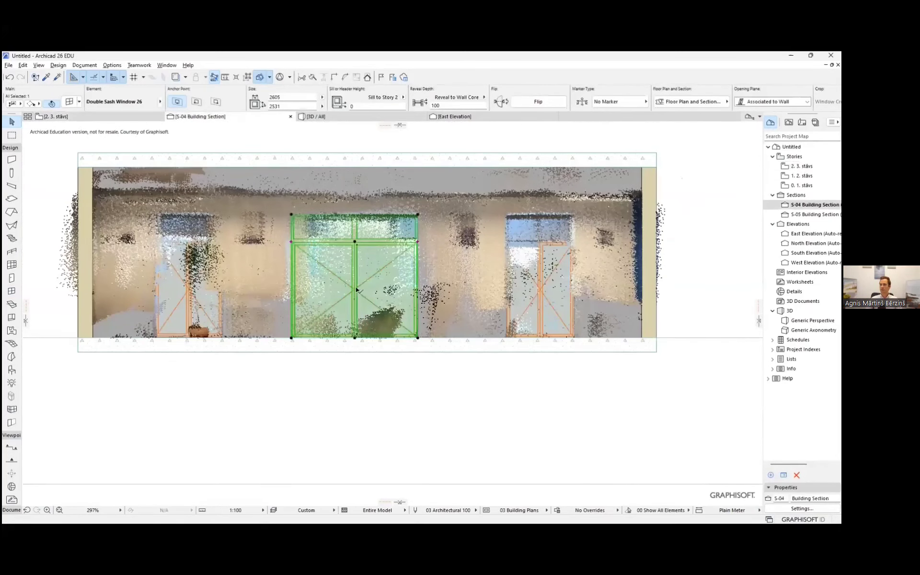
{"action": "key", "text": "ctrl+t"}
{"action": "left_click", "coordinate": [267, 369]}
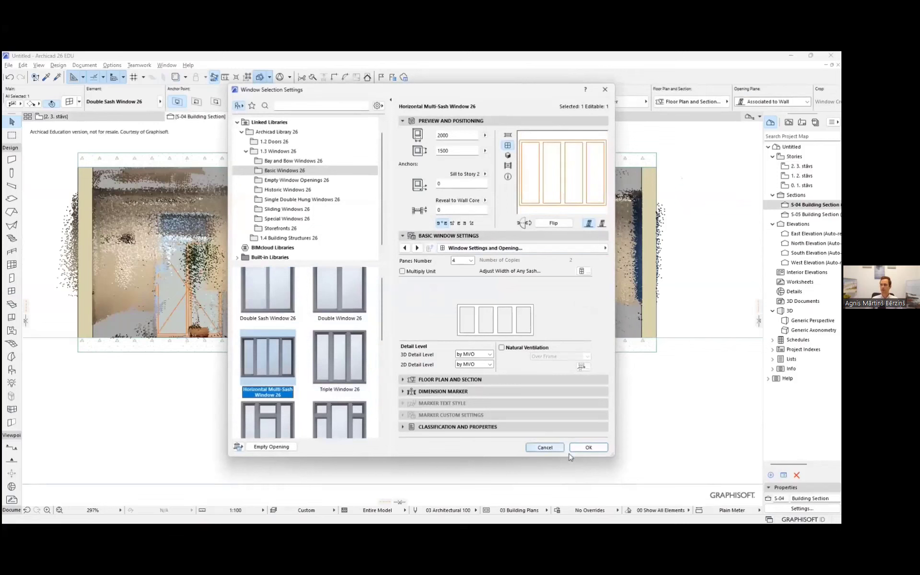
Examine the multi-sash window's frame, shape, nominal size, pane number and sash options.
{"action": "left_click", "coordinate": [546, 248]}
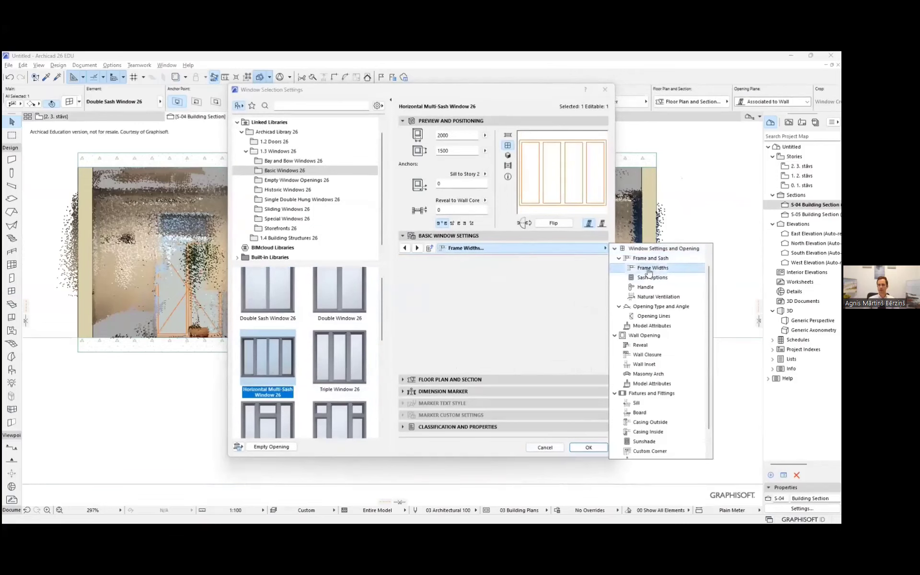
{"action": "scroll", "coordinate": [653, 360], "scroll_direction": "down", "scroll_amount": 1}
{"action": "scroll", "coordinate": [649, 335], "scroll_direction": "up", "scroll_amount": 2}
{"action": "mouse_move", "coordinate": [636, 258]}
{"action": "left_click", "coordinate": [573, 263]}
{"action": "left_click", "coordinate": [575, 250]}
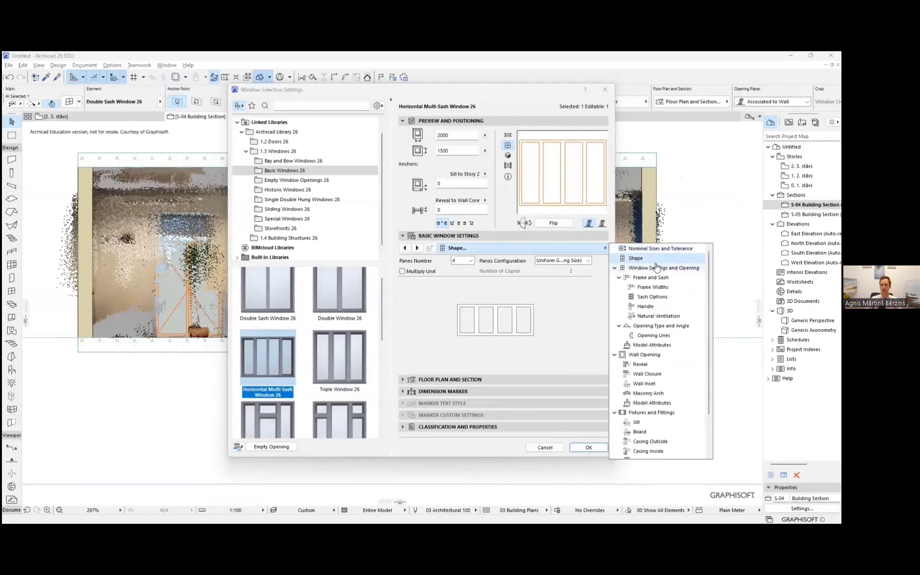
{"action": "left_click", "coordinate": [406, 248]}
{"action": "left_click", "coordinate": [406, 248]}
{"action": "left_click", "coordinate": [473, 249]}
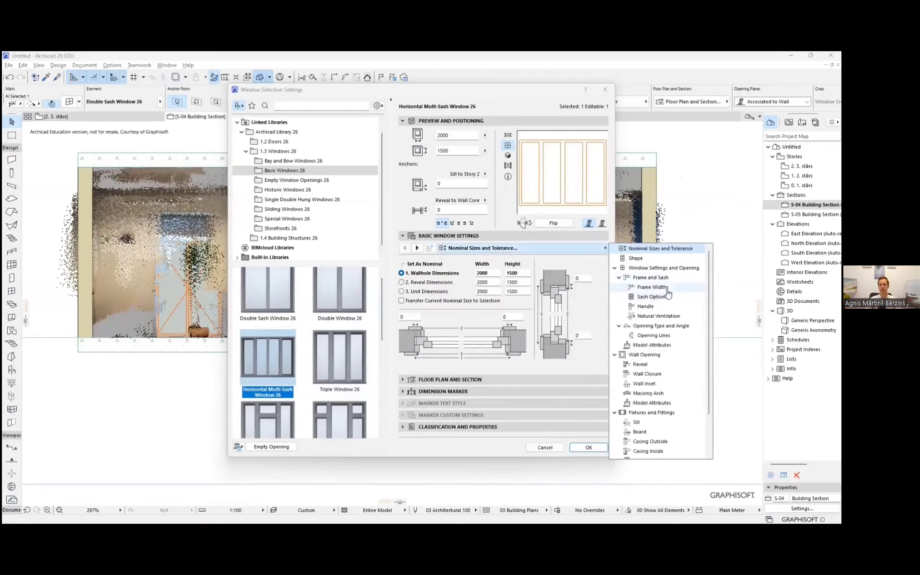
{"action": "left_click", "coordinate": [666, 268]}
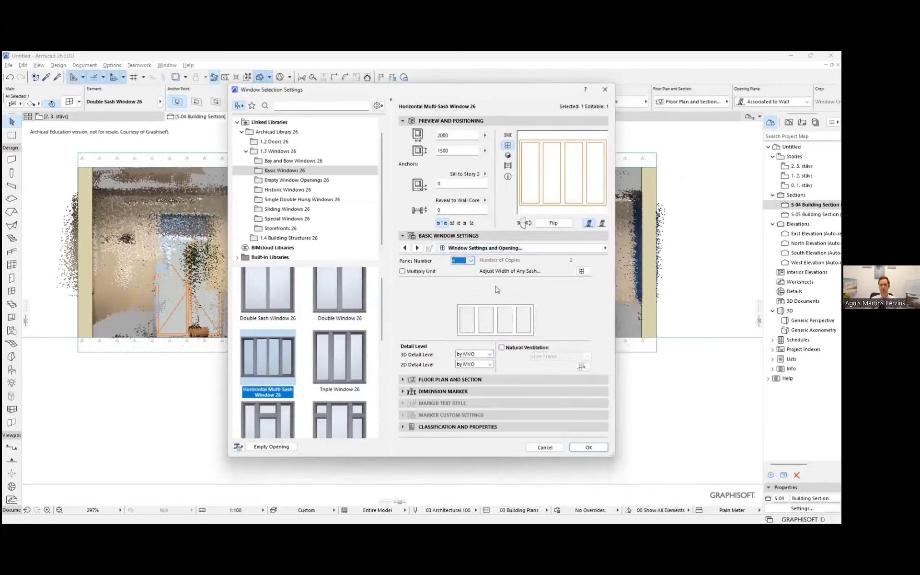
{"action": "left_click", "coordinate": [585, 249]}
{"action": "left_click", "coordinate": [656, 278]}
{"action": "left_click", "coordinate": [489, 298]}
{"action": "left_click", "coordinate": [520, 292]}
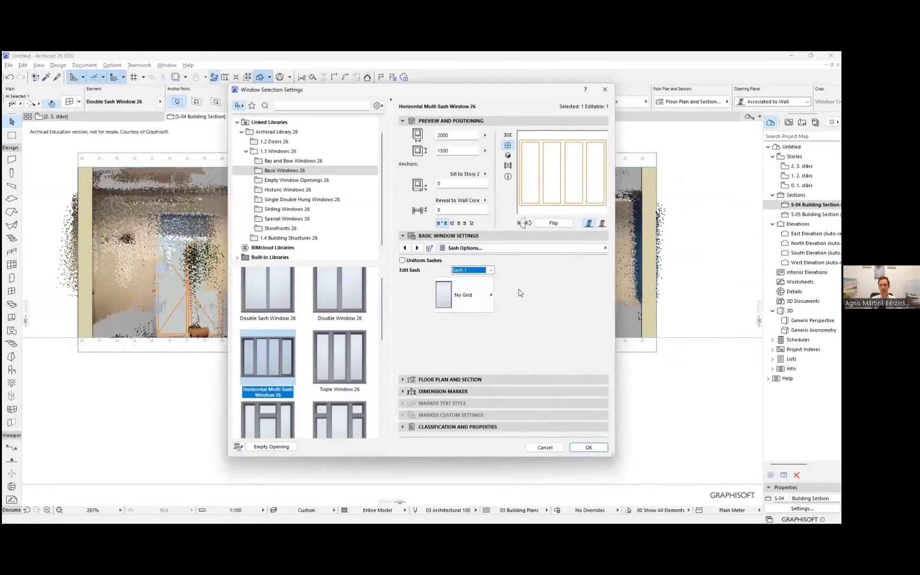
Apply the multi-sash window type and stretch the window to 2520 mm high to match the scan.
{"action": "left_click", "coordinate": [584, 446]}
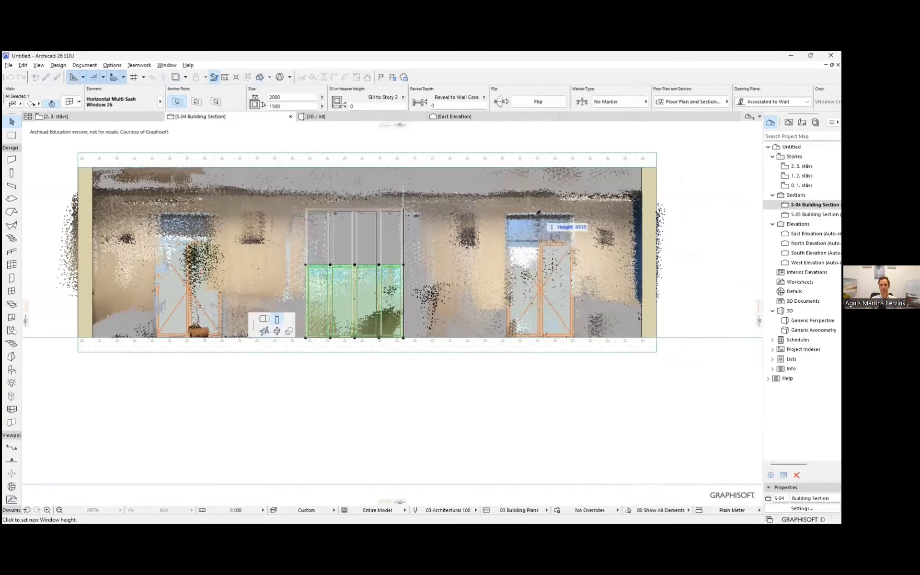
{"action": "left_click", "coordinate": [459, 212]}
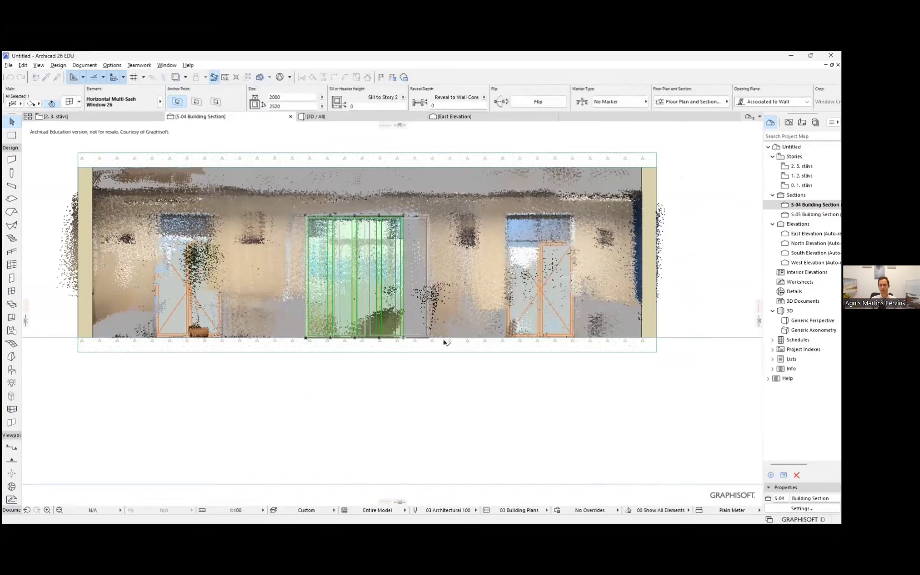
{"action": "key", "text": "Escape"}
Shift the multi-sash window onto its scanned opening and set its width to 2700 mm.
{"action": "scroll", "coordinate": [368, 300], "scroll_direction": "up", "scroll_amount": 5}
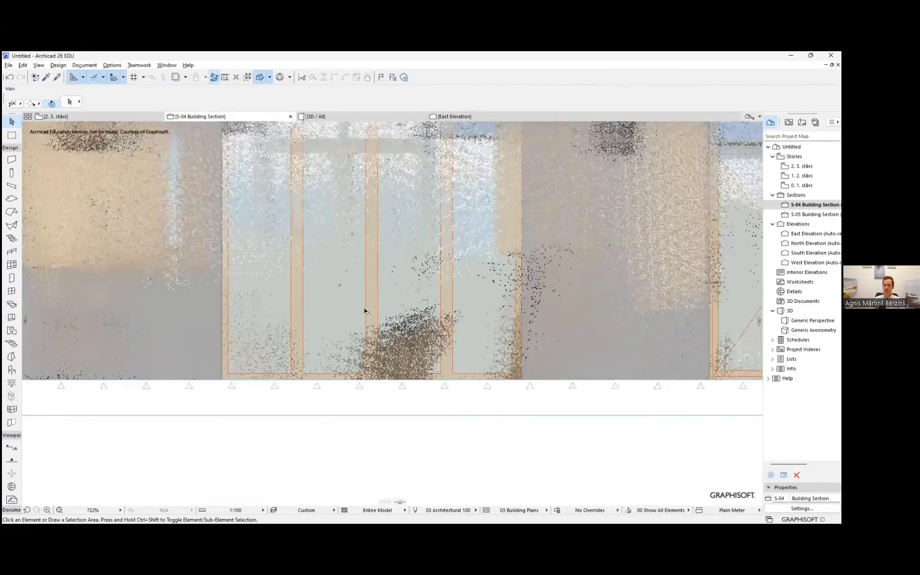
{"action": "left_click", "coordinate": [368, 300]}
{"action": "scroll", "coordinate": [366, 301], "scroll_direction": "down", "scroll_amount": 5}
{"action": "scroll", "coordinate": [359, 302], "scroll_direction": "up", "scroll_amount": 6}
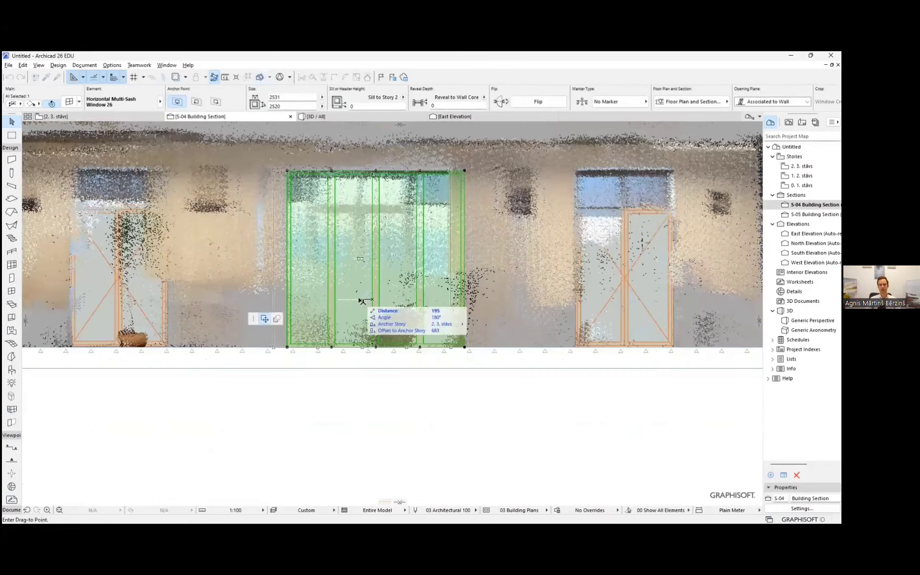
{"action": "scroll", "coordinate": [357, 302], "scroll_direction": "down", "scroll_amount": 4}
{"action": "scroll", "coordinate": [337, 300], "scroll_direction": "up", "scroll_amount": 1}
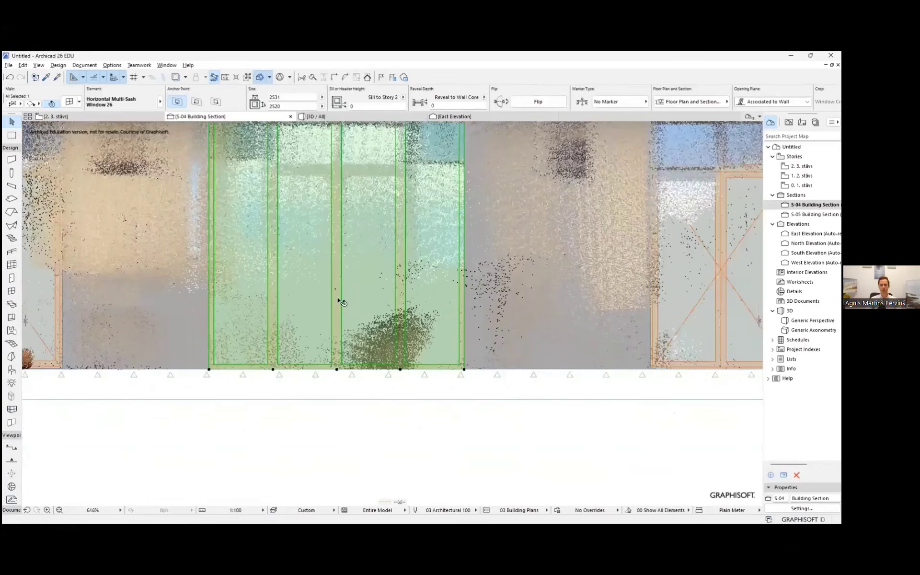
{"action": "scroll", "coordinate": [340, 300], "scroll_direction": "down", "scroll_amount": 1}
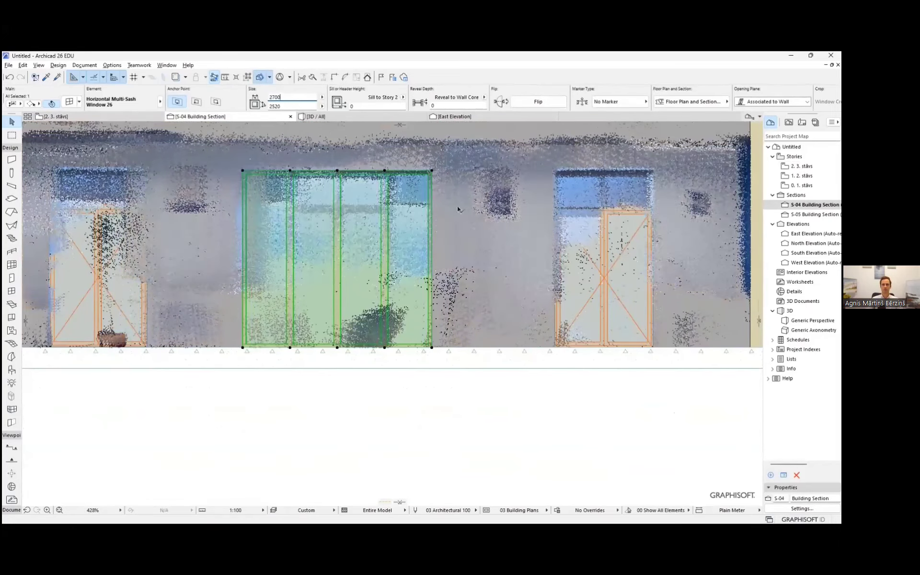
Draw a building section along the narrow alcove on the floor plan, facing the room's outer wall with the scanned door.
{"action": "scroll", "coordinate": [435, 427], "scroll_direction": "down", "scroll_amount": 3}
{"action": "left_click", "coordinate": [337, 118]}
{"action": "middle_click_drag", "start_coordinate": [519, 290], "coordinate": [162, 123]}
{"action": "left_click", "coordinate": [147, 117]}
{"action": "middle_click_drag", "start_coordinate": [396, 240], "coordinate": [404, 362]}
{"action": "scroll", "coordinate": [335, 466], "scroll_direction": "down", "scroll_amount": 3}
{"action": "left_click", "coordinate": [311, 409]}
{"action": "left_click", "coordinate": [487, 259]}
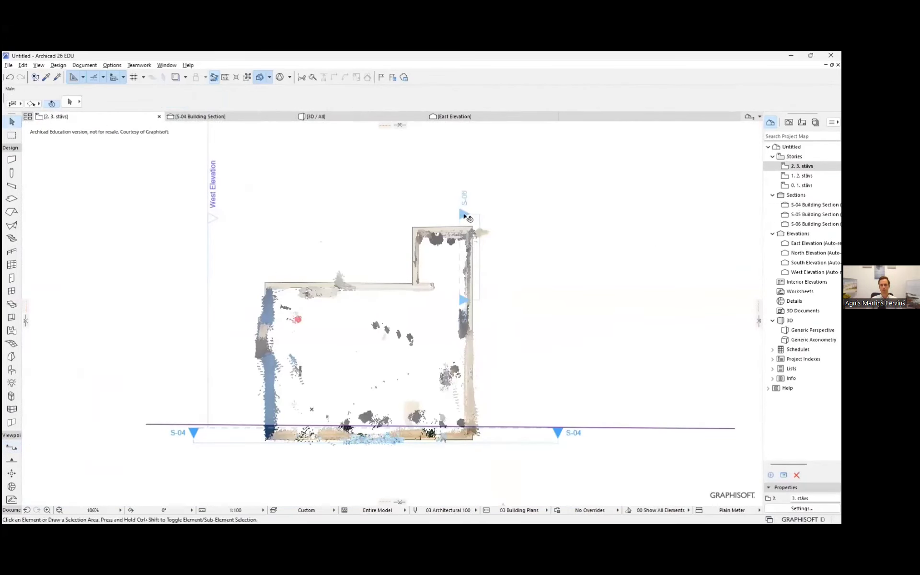
Open the new section to view the scanned door beside the fire extinguisher.
{"action": "right_click", "coordinate": [464, 216]}
{"action": "left_click", "coordinate": [499, 255]}
{"action": "scroll", "coordinate": [354, 277], "scroll_direction": "up", "scroll_amount": 8}
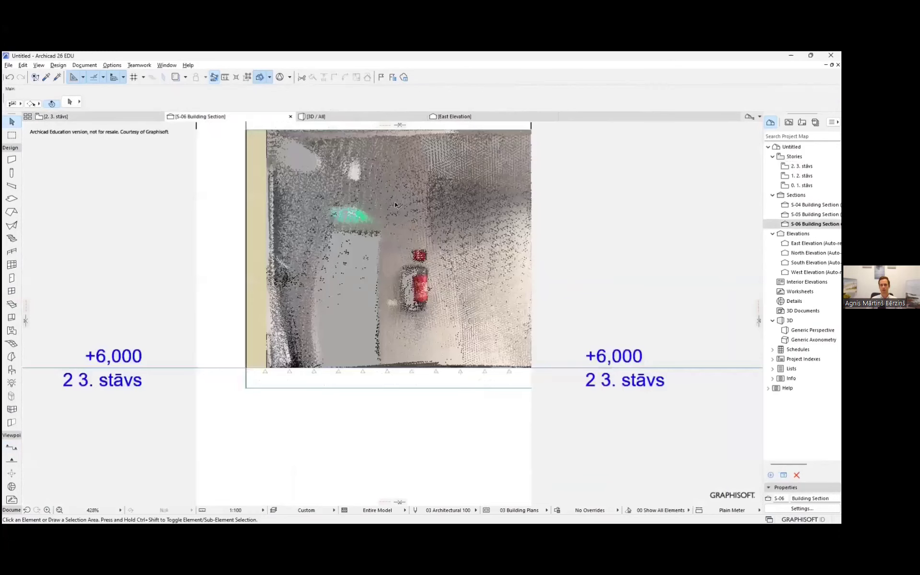
{"action": "middle_click_drag", "start_coordinate": [352, 276], "coordinate": [414, 253]}
Place a 900 × 2100 mm Door 26 in the alcove's outer wall on the floor plan.
{"action": "left_click", "coordinate": [12, 278]}
{"action": "double_click", "coordinate": [12, 278]}
{"action": "left_click", "coordinate": [588, 446]}
{"action": "left_click", "coordinate": [57, 117]}
{"action": "left_click", "coordinate": [13, 278]}
{"action": "scroll", "coordinate": [487, 259], "scroll_direction": "up", "scroll_amount": 5}
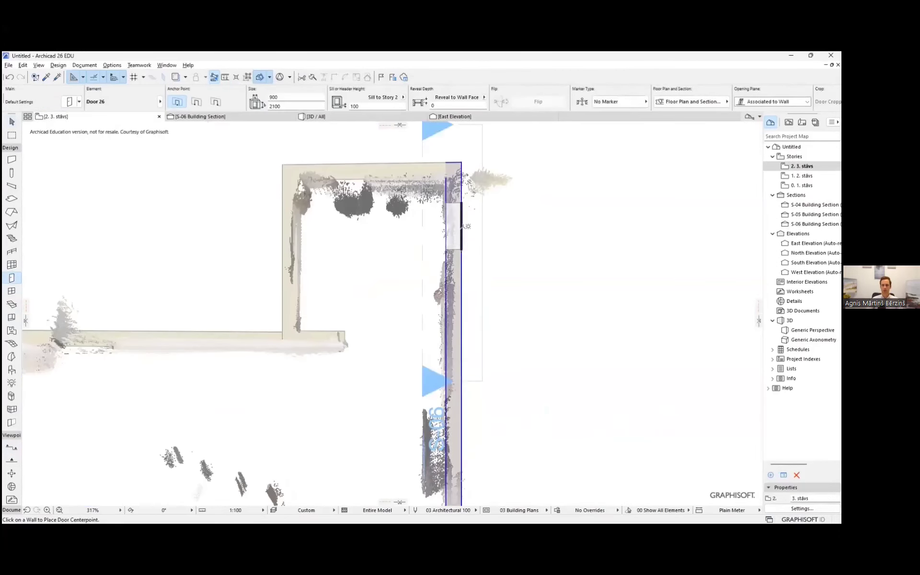
Move the door onto the scanned doorway in section and plan, and set its width to 800 mm.
{"action": "left_click", "coordinate": [286, 120]}
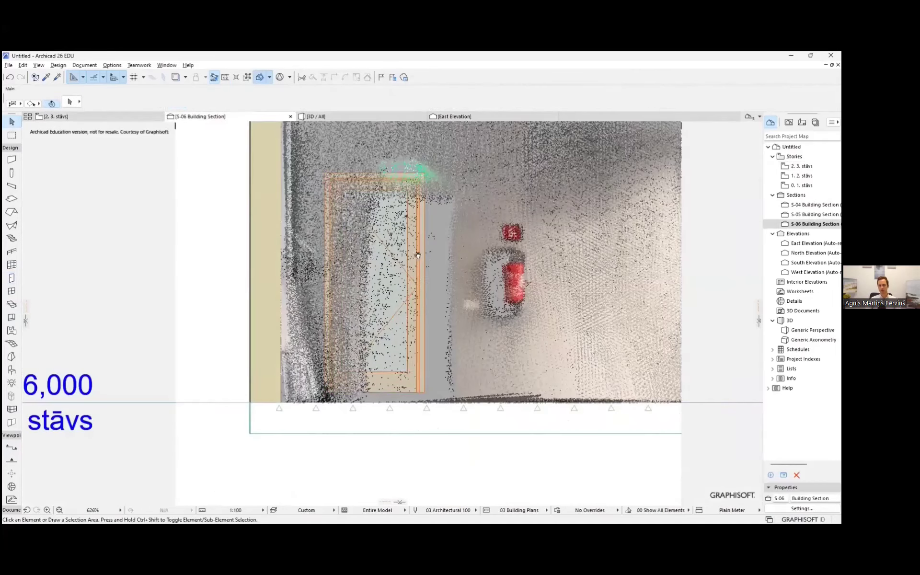
{"action": "left_click_drag", "start_coordinate": [424, 229], "coordinate": [451, 229]}
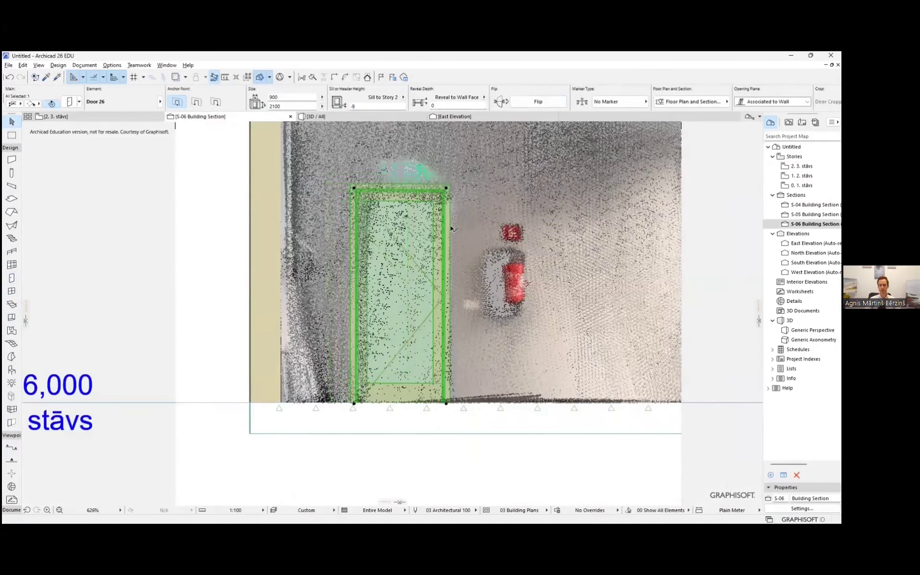
{"action": "left_click", "coordinate": [139, 117]}
{"action": "scroll", "coordinate": [466, 216], "scroll_direction": "up", "scroll_amount": 9}
{"action": "scroll", "coordinate": [456, 225], "scroll_direction": "down", "scroll_amount": 2}
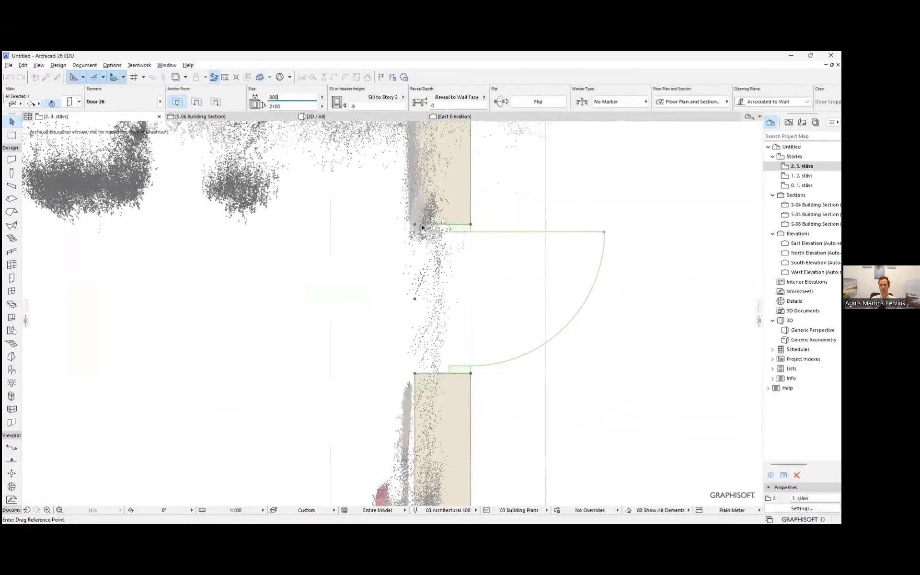
{"action": "scroll", "coordinate": [431, 250], "scroll_direction": "up", "scroll_amount": 3}
{"action": "left_click", "coordinate": [425, 240]}
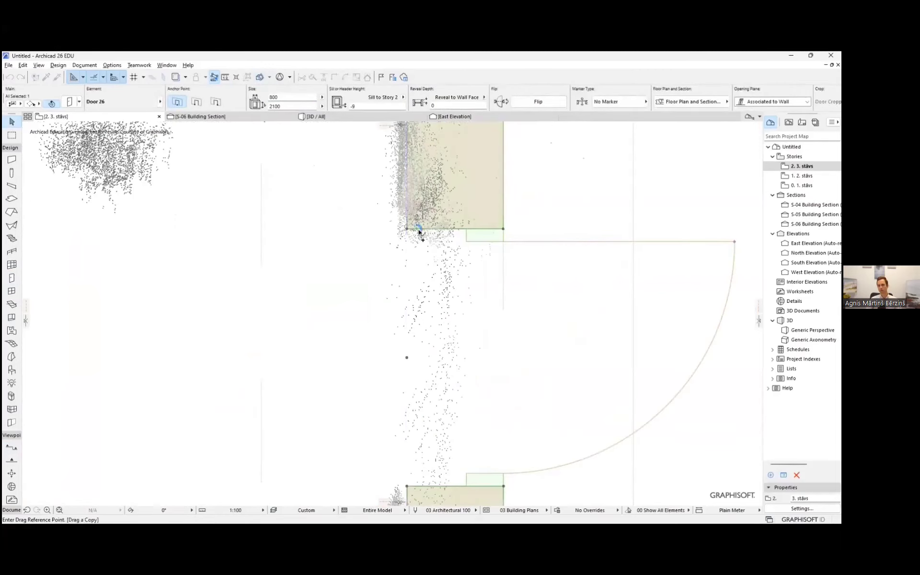
Cut the 3D view parallel to the door wall to expose the door and its point cloud.
{"action": "scroll", "coordinate": [422, 235], "scroll_direction": "down", "scroll_amount": 8}
{"action": "key", "text": "F3"}
{"action": "scroll", "coordinate": [419, 192], "scroll_direction": "down", "scroll_amount": 3}
{"action": "left_click", "coordinate": [269, 77]}
{"action": "left_click", "coordinate": [304, 102]}
{"action": "middle_click_drag", "start_coordinate": [431, 269], "coordinate": [495, 283], "text": "shift"}
{"action": "left_click", "coordinate": [270, 77]}
{"action": "left_click", "coordinate": [304, 91]}
{"action": "left_click", "coordinate": [478, 286]}
{"action": "left_click", "coordinate": [484, 246]}
{"action": "mouse_move", "coordinate": [484, 246]}
{"action": "middle_mouse_down", "text": "shift"}
{"action": "mouse_move", "coordinate": [544, 361]}
{"action": "mouse_move", "coordinate": [460, 325]}
{"action": "mouse_move", "coordinate": [299, 291]}
{"action": "mouse_move", "coordinate": [307, 345]}
{"action": "middle_mouse_up", "text": "shift"}
{"action": "scroll", "coordinate": [459, 324], "scroll_direction": "up", "scroll_amount": 4}
Set the door's reveal depth to 100 mm and check the door against the scan in 3D.
{"action": "left_click", "coordinate": [91, 117]}
{"action": "scroll", "coordinate": [436, 242], "scroll_direction": "down", "scroll_amount": 8}
{"action": "left_click", "coordinate": [338, 117]}
{"action": "left_click", "coordinate": [385, 236]}
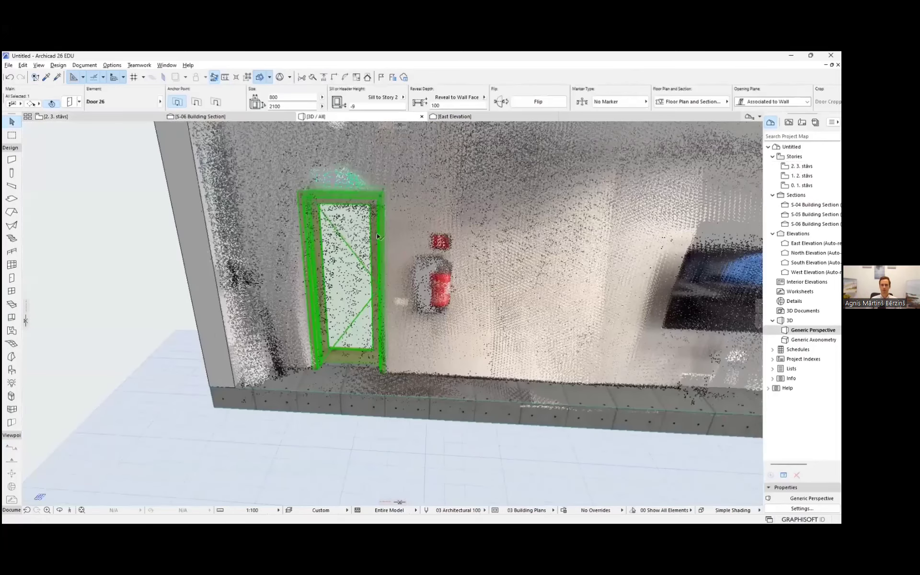
{"action": "middle_click_drag", "start_coordinate": [499, 219], "coordinate": [409, 223], "text": "shift"}
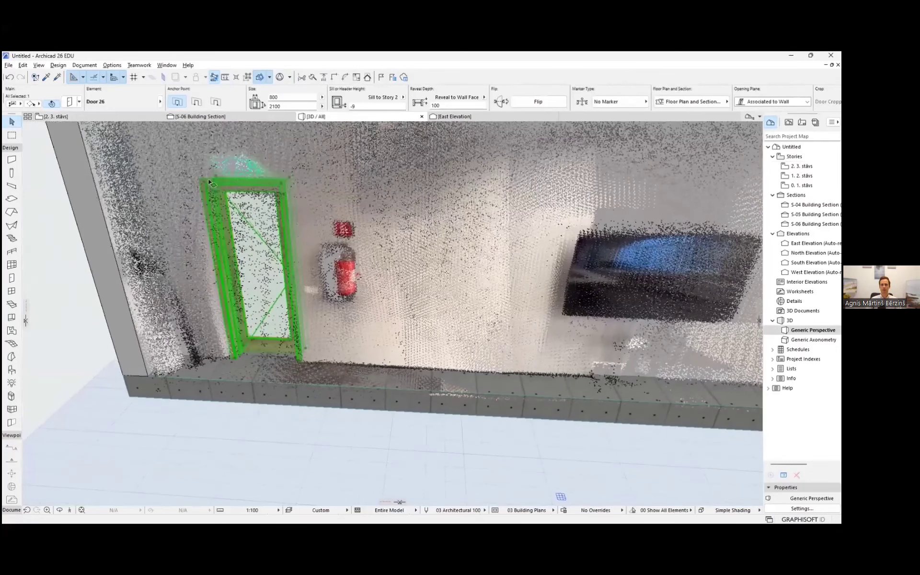
Choose Flat Panel TV 26 from the Health and Recreation furnishings as the object to place, with the wall mount style.
{"action": "double_click", "coordinate": [11, 370]}
{"action": "left_click", "coordinate": [292, 224]}
{"action": "left_click", "coordinate": [291, 243]}
{"action": "scroll", "coordinate": [309, 362], "scroll_direction": "down", "scroll_amount": 3}
{"action": "left_click", "coordinate": [297, 186]}
{"action": "scroll", "coordinate": [308, 356], "scroll_direction": "down", "scroll_amount": 5}
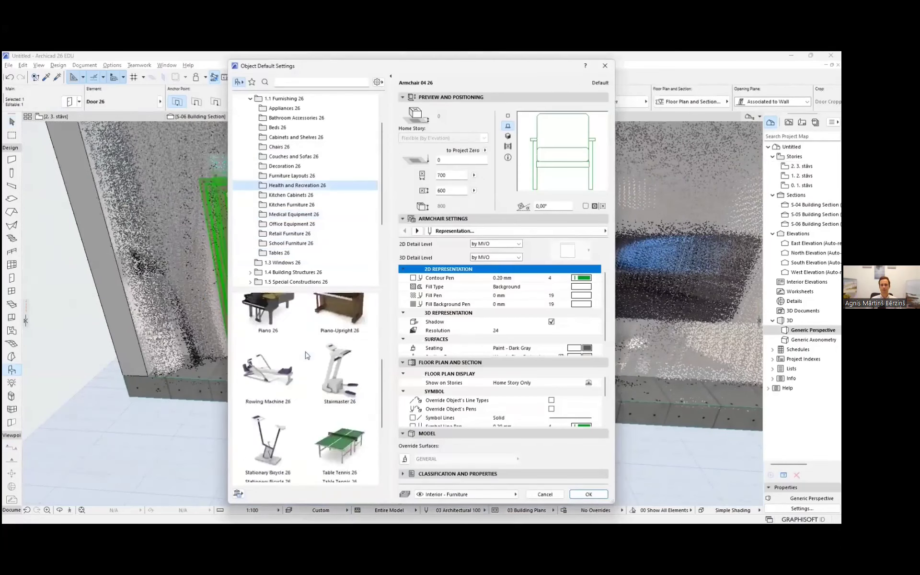
{"action": "scroll", "coordinate": [309, 355], "scroll_direction": "up", "scroll_amount": 5}
{"action": "left_click", "coordinate": [268, 394]}
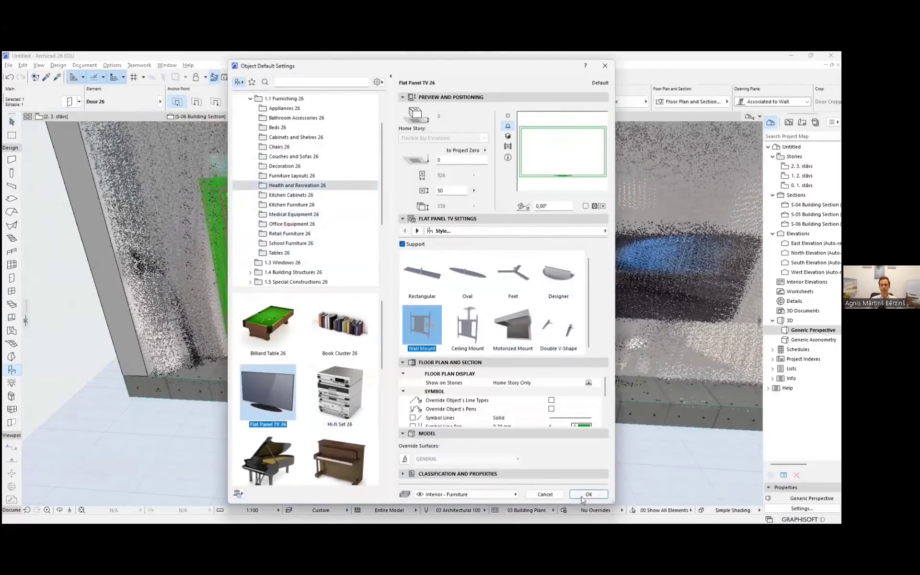
{"action": "left_click", "coordinate": [583, 498]}
{"action": "scroll", "coordinate": [605, 260], "scroll_direction": "up", "scroll_amount": 2}
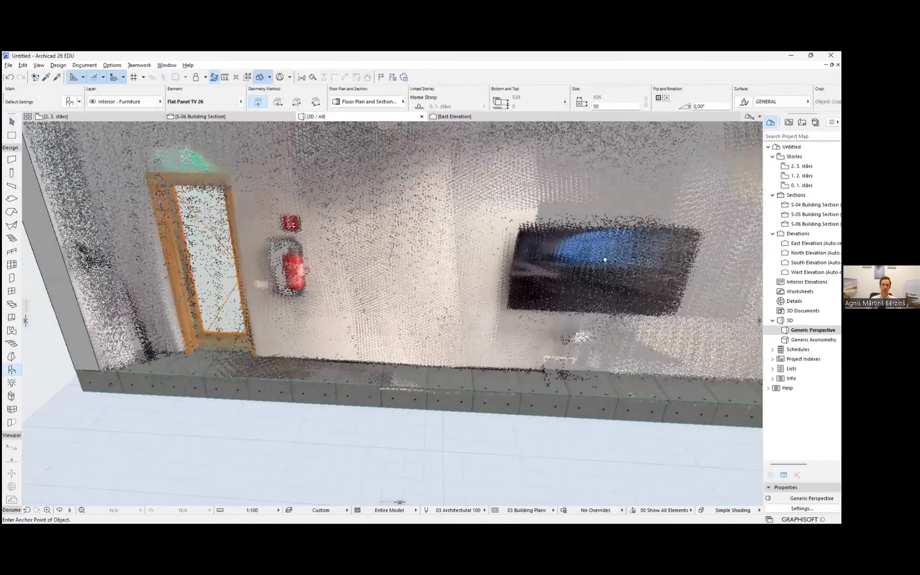
Place the TV on the floor plan rotated 270°, and move it so its wall mount meets the wall's inner face.
{"action": "middle_click_drag", "start_coordinate": [604, 259], "coordinate": [412, 254]}
{"action": "left_click", "coordinate": [122, 118]}
{"action": "scroll", "coordinate": [431, 315], "scroll_direction": "up", "scroll_amount": 6}
{"action": "scroll", "coordinate": [416, 300], "scroll_direction": "down", "scroll_amount": 4}
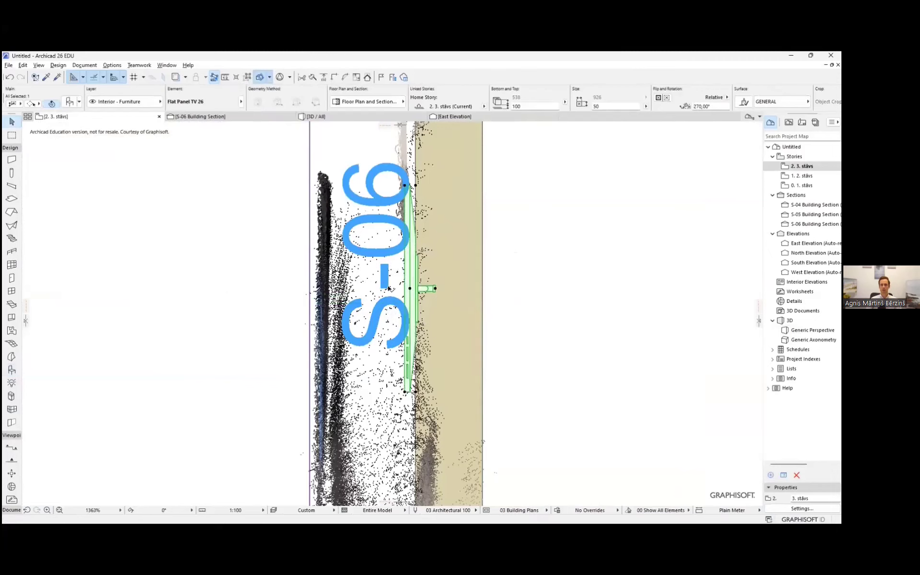
{"action": "scroll", "coordinate": [422, 299], "scroll_direction": "up", "scroll_amount": 3}
{"action": "key", "text": "ctrl+d"}
{"action": "left_click", "coordinate": [412, 315]}
{"action": "scroll", "coordinate": [403, 268], "scroll_direction": "down", "scroll_amount": 3}
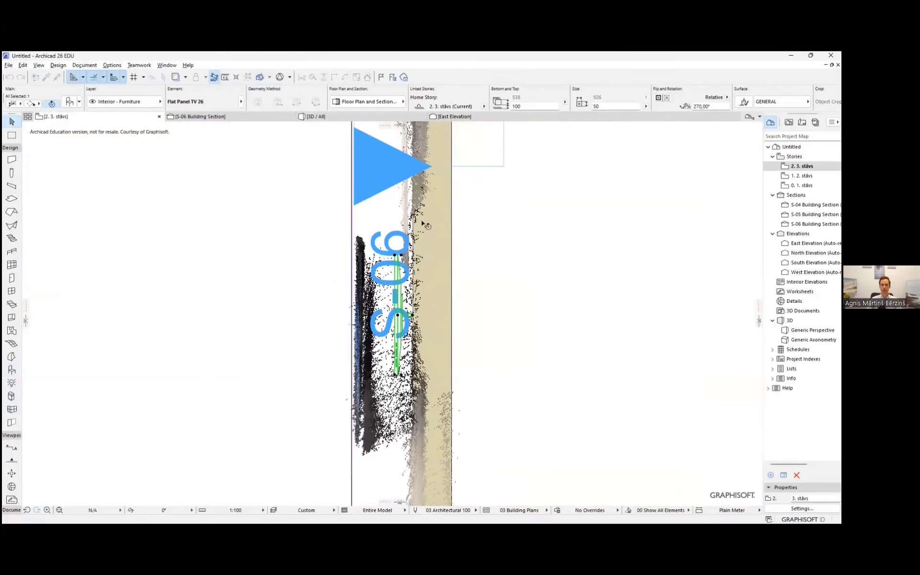
Set the TV's depth to 100 mm and raise it in 3D to 1037 mm above the story, onto the scanned screen.
{"action": "key", "text": "ctrl+t"}
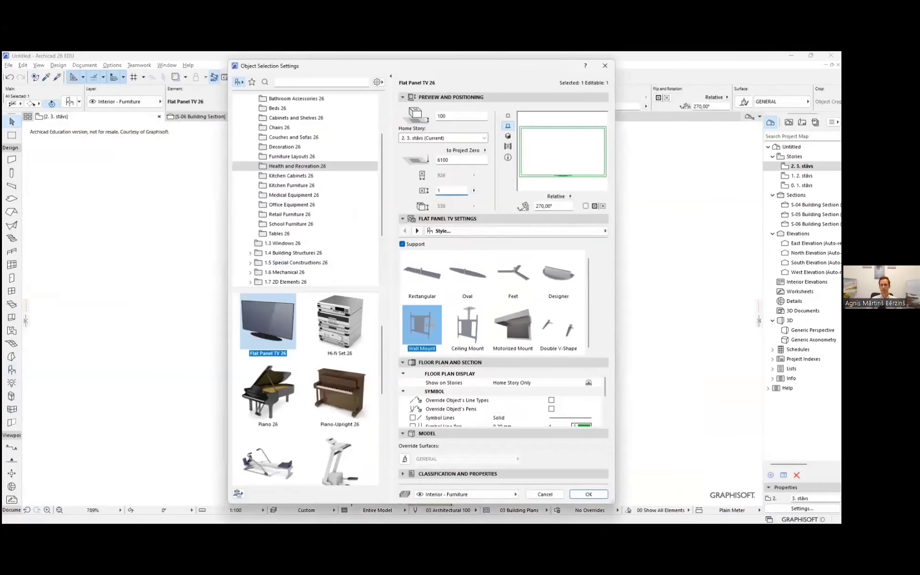
{"action": "key", "text": "Return"}
{"action": "key", "text": "F3"}
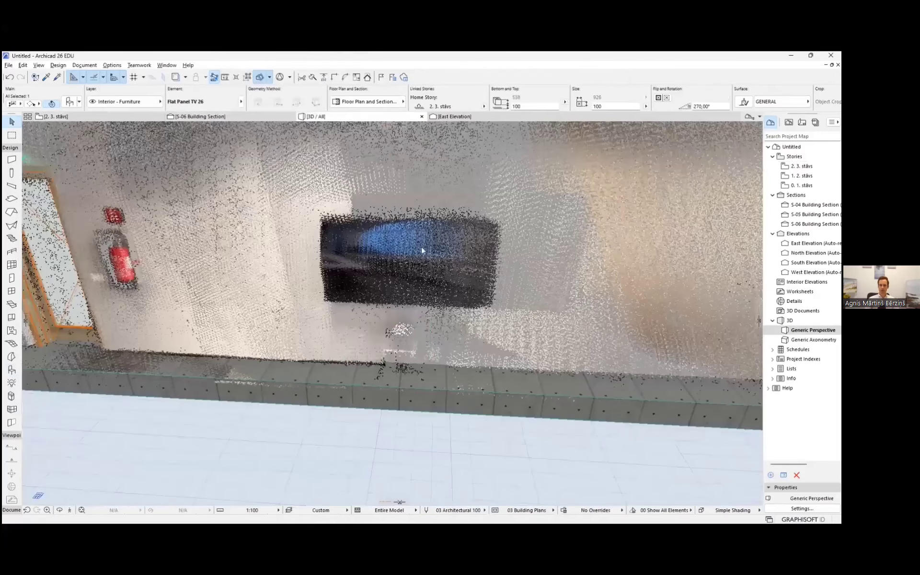
{"action": "middle_click_drag", "start_coordinate": [434, 283], "coordinate": [404, 327], "text": "shift"}
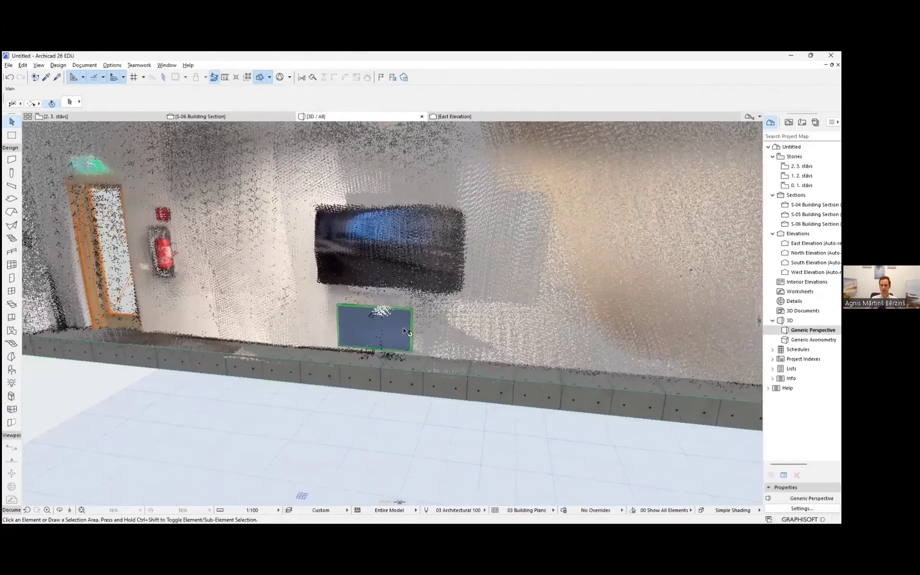
{"action": "left_click", "coordinate": [404, 321]}
{"action": "left_click", "coordinate": [422, 262]}
{"action": "key", "text": "F2"}
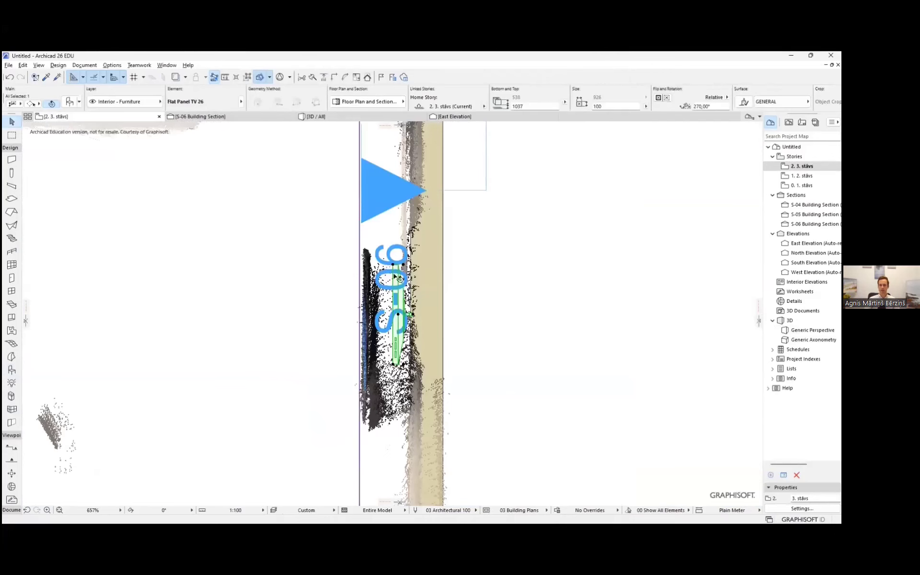
Enlarge the TV through its dimension settings to about 1753 mm wide to match the scanned screen.
{"action": "key", "text": "ctrl+t"}
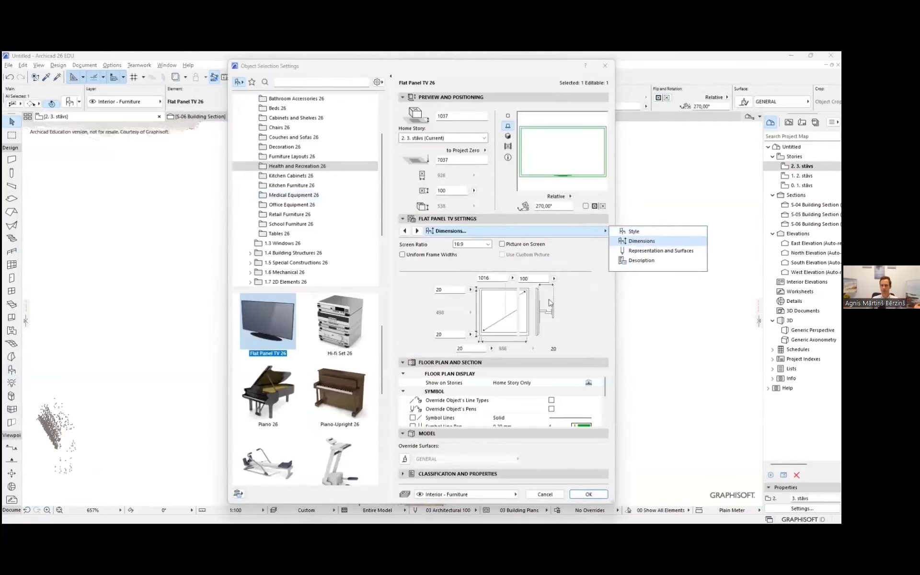
{"action": "key", "text": "Escape"}
{"action": "key", "text": "Escape"}
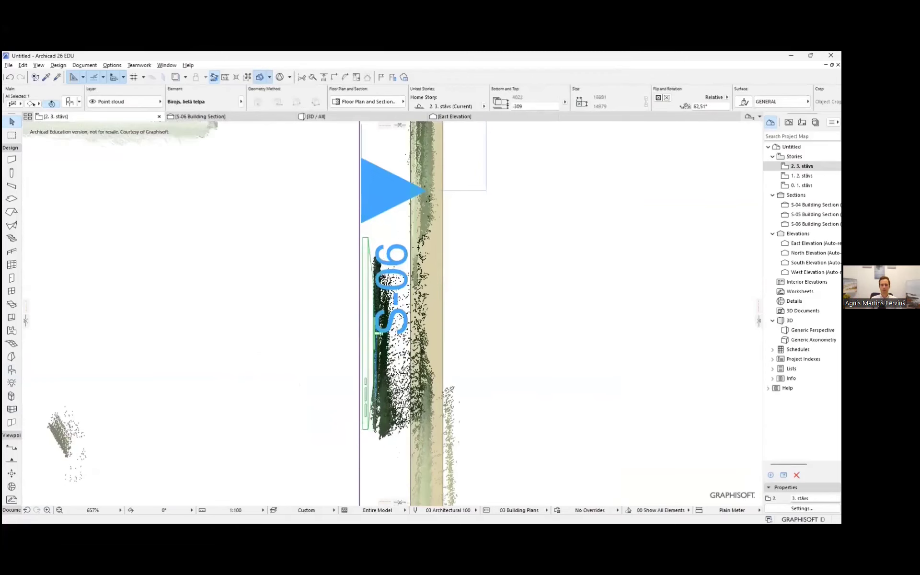
Lock the Point cloud layer so the scan cannot be moved.
{"action": "key", "text": "ctrl+l"}
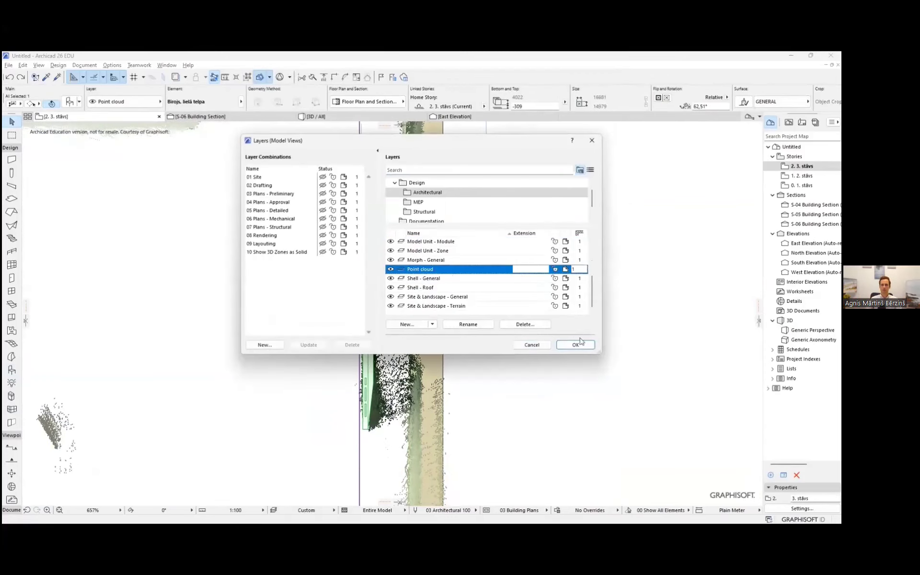
{"action": "left_click", "coordinate": [575, 345]}
{"action": "left_click", "coordinate": [372, 244]}
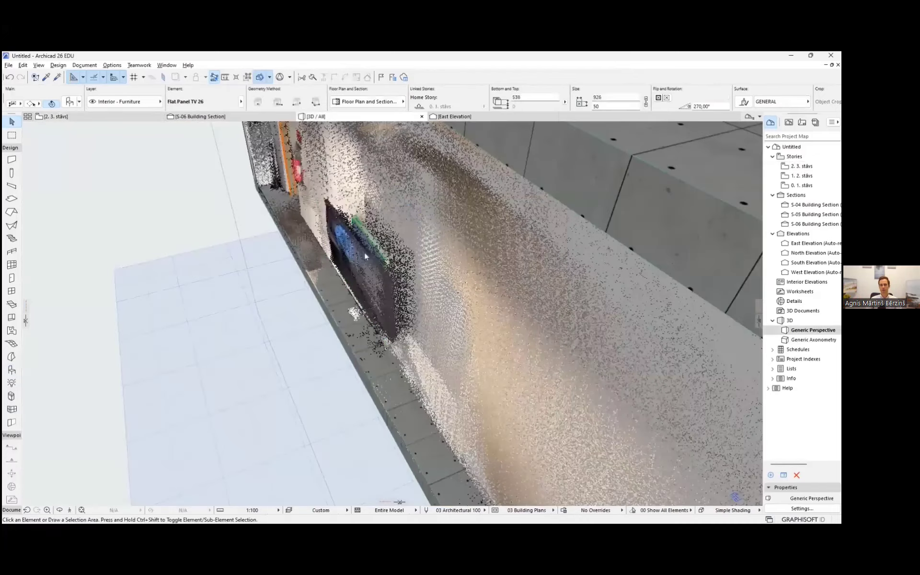
Set the TV's base at 900 mm above the story and align it with the scanned screen in 3D and plan.
{"action": "key", "text": "F3"}
{"action": "middle_click_drag", "start_coordinate": [548, 212], "coordinate": [481, 181], "text": "shift"}
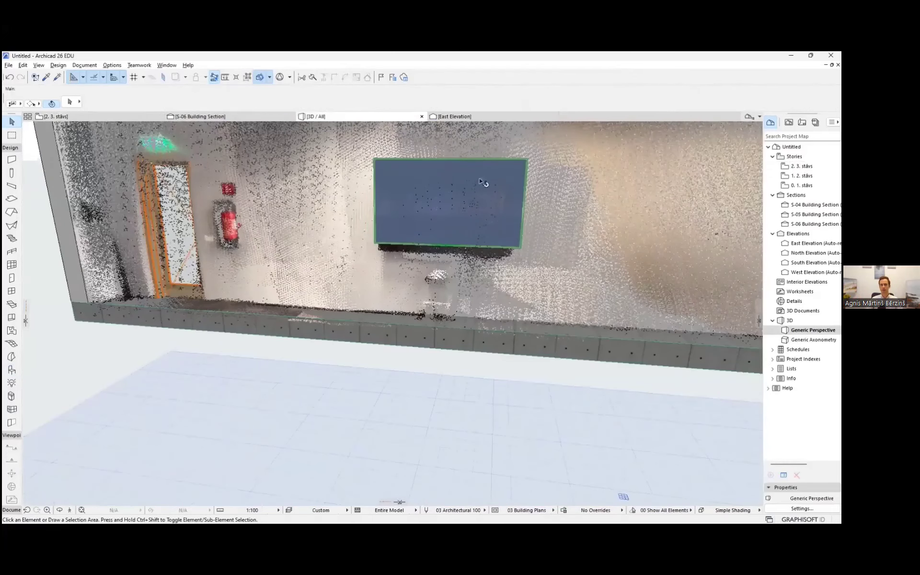
{"action": "key", "text": "Escape"}
{"action": "middle_click_drag", "start_coordinate": [551, 283], "coordinate": [492, 289], "text": "shift"}
{"action": "key", "text": "F2"}
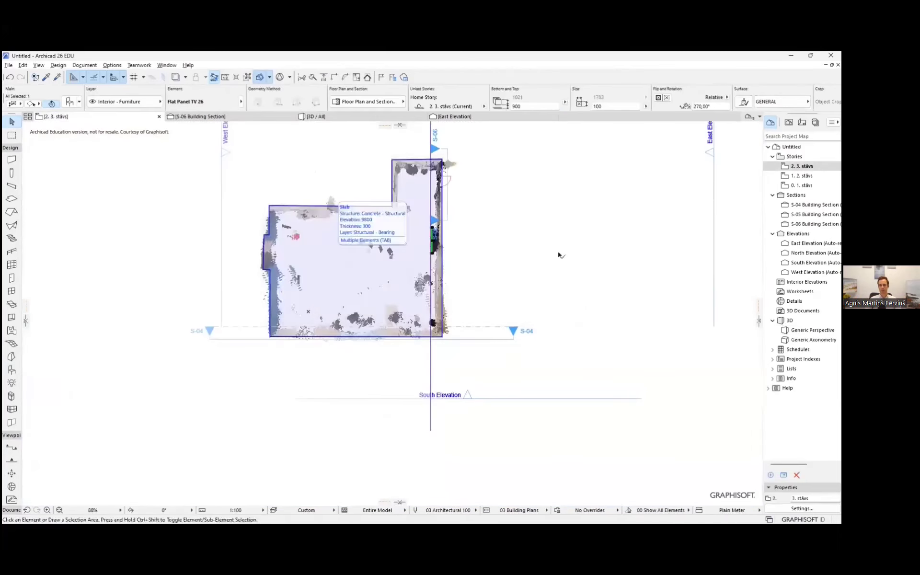
{"action": "scroll", "coordinate": [527, 261], "scroll_direction": "up", "scroll_amount": 5}
{"action": "key", "text": "Escape"}
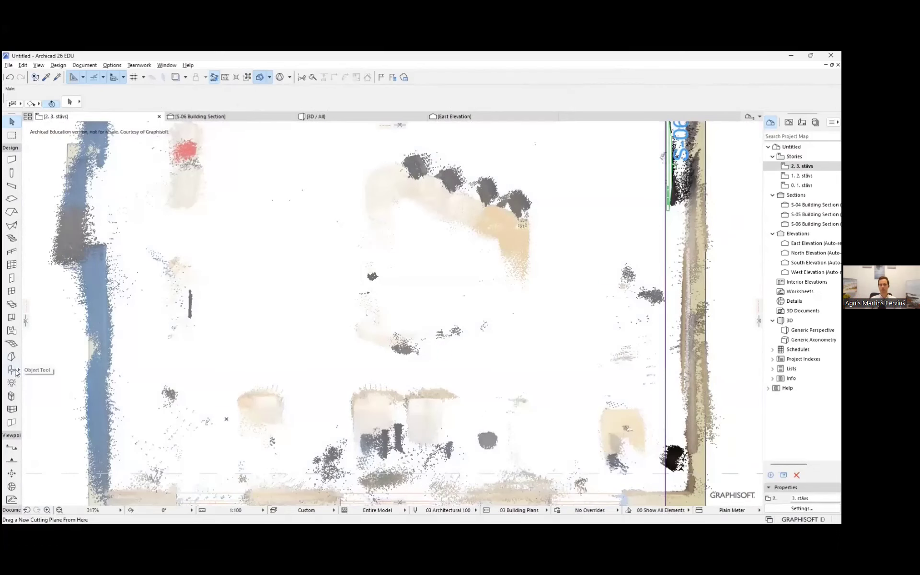
{"action": "double_click", "coordinate": [11, 370]}
{"action": "left_click", "coordinate": [309, 244]}
{"action": "left_click", "coordinate": [298, 205]}
{"action": "left_click", "coordinate": [291, 195]}
{"action": "left_click", "coordinate": [279, 271]}
{"action": "scroll", "coordinate": [317, 385], "scroll_direction": "down", "scroll_amount": 2}
{"action": "scroll", "coordinate": [316, 384], "scroll_direction": "down", "scroll_amount": 2}
{"action": "key", "text": "Escape"}
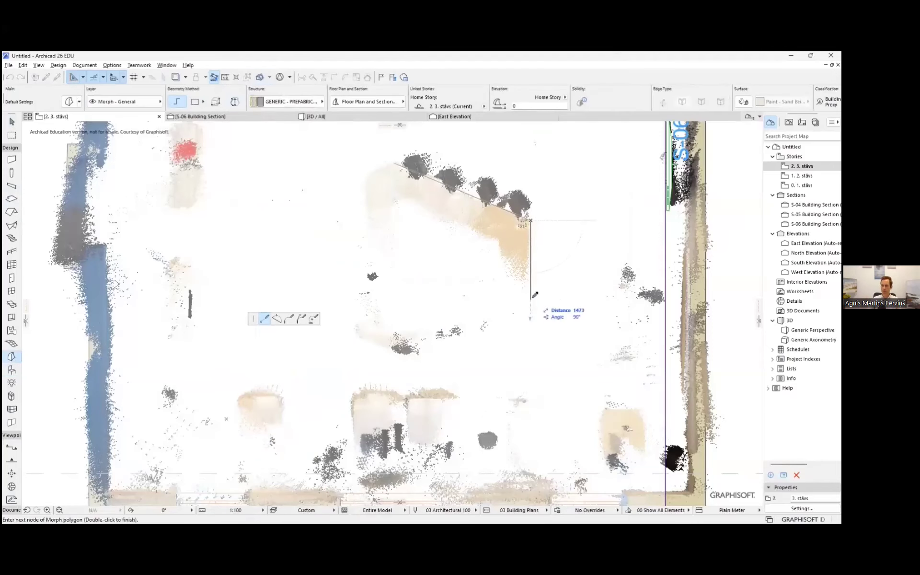
Draw a flat morph polygon over half of the scanned meeting table on the plan and cut out its inner opening.
{"action": "double_click", "coordinate": [394, 164]}
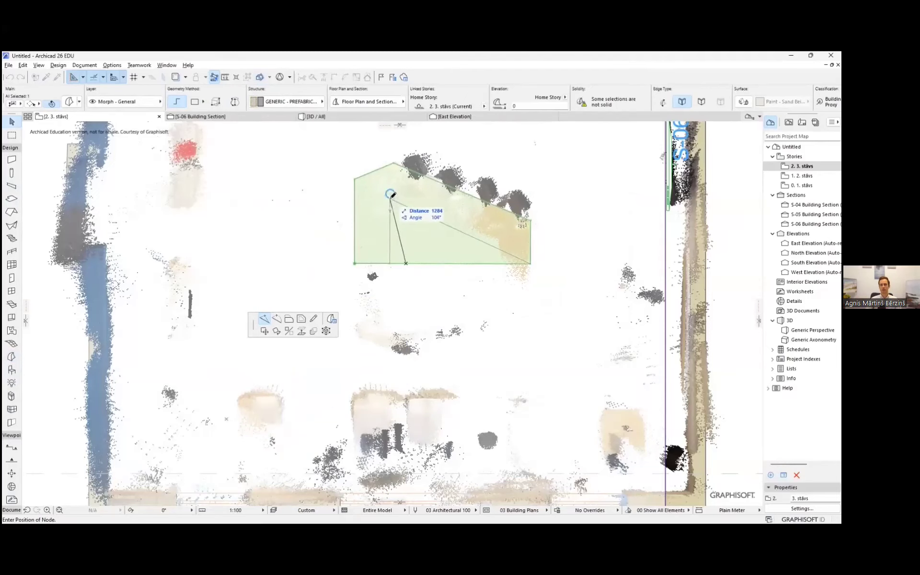
{"action": "scroll", "coordinate": [525, 259], "scroll_direction": "up", "scroll_amount": 4}
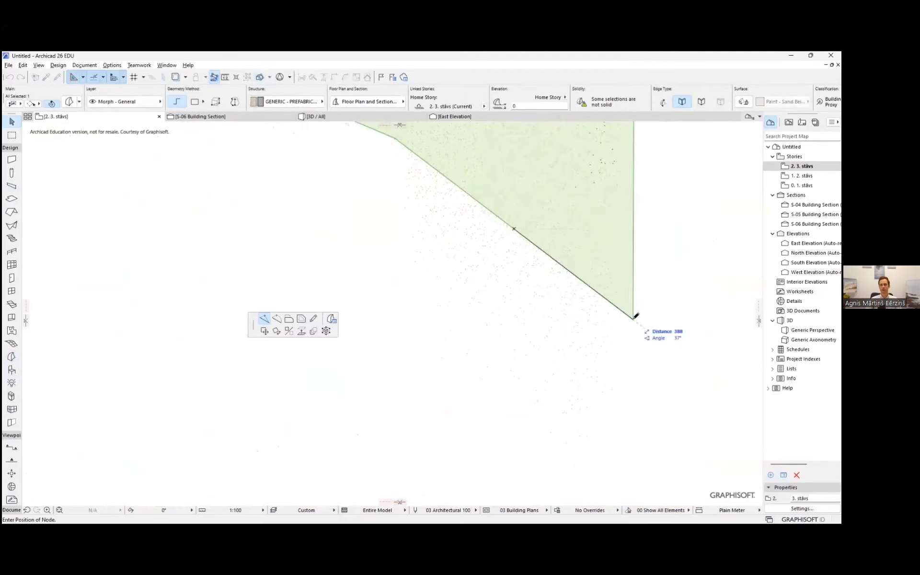
{"action": "left_click", "coordinate": [402, 318]}
{"action": "scroll", "coordinate": [519, 340], "scroll_direction": "down", "scroll_amount": 4}
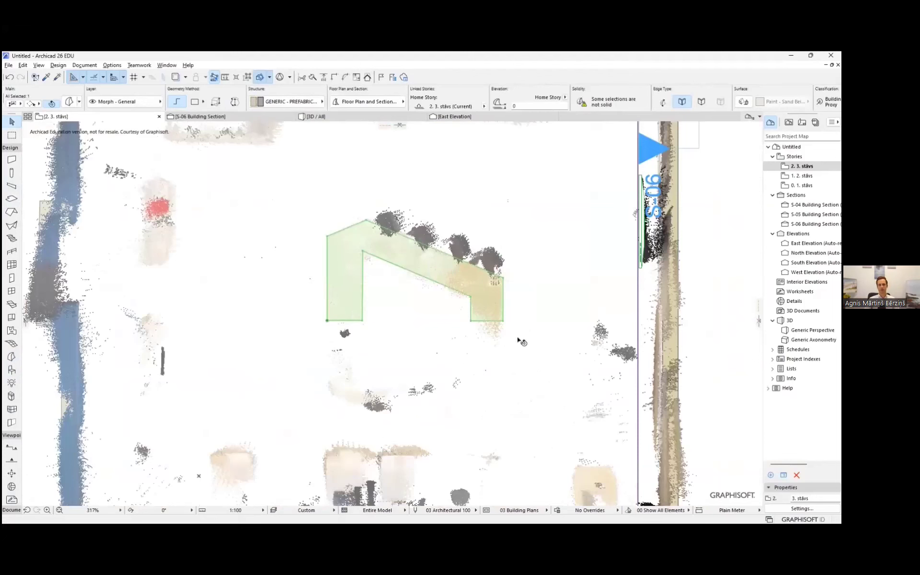
Try to mirror the half-table morph about its straight lower edge.
{"action": "scroll", "coordinate": [454, 205], "scroll_direction": "down", "scroll_amount": 1}
{"action": "left_click", "coordinate": [23, 65]}
{"action": "mouse_move", "coordinate": [59, 234]}
{"action": "left_click", "coordinate": [143, 259]}
{"action": "left_click", "coordinate": [349, 302]}
{"action": "left_click", "coordinate": [495, 303]}
{"action": "key", "text": "ctrl+z"}
Mirror a copy of the half-table morph about a horizontal axis to form the table's other half.
{"action": "left_click", "coordinate": [349, 301]}
{"action": "left_click", "coordinate": [22, 65]}
{"action": "left_click", "coordinate": [144, 259]}
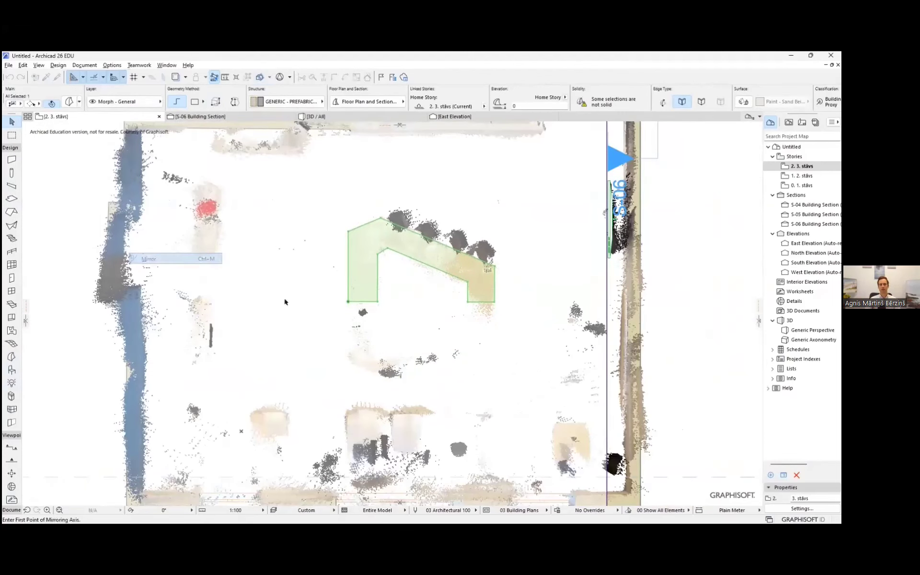
{"action": "scroll", "coordinate": [384, 292], "scroll_direction": "up", "scroll_amount": 5}
{"action": "left_click", "coordinate": [370, 337]}
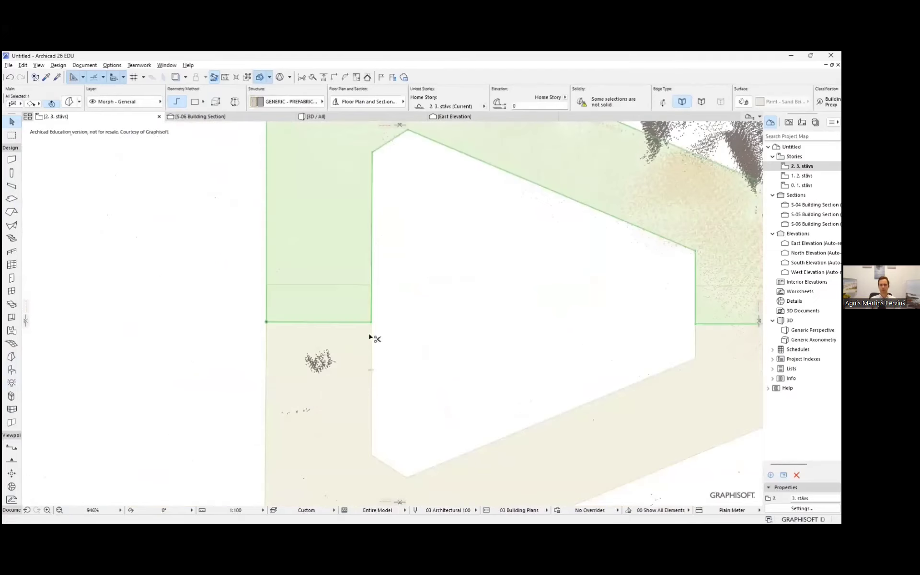
Join the two overlapping table halves into one closed tabletop ring without the overlap.
{"action": "left_click", "coordinate": [23, 65]}
{"action": "left_click", "coordinate": [58, 65]}
{"action": "mouse_move", "coordinate": [94, 216]}
{"action": "left_click", "coordinate": [202, 238]}
{"action": "key", "text": "Escape"}
{"action": "scroll", "coordinate": [307, 289], "scroll_direction": "down", "scroll_amount": 3}
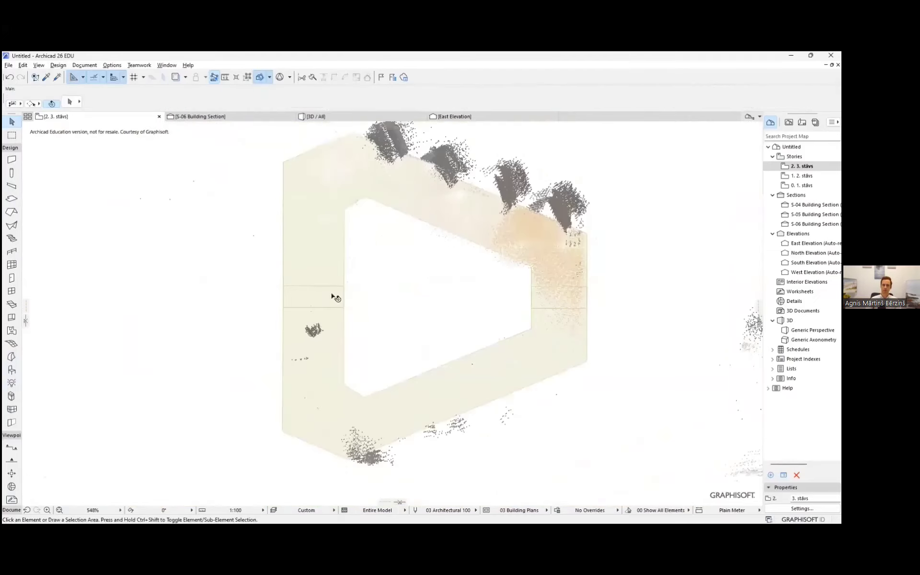
{"action": "left_click", "coordinate": [58, 66]}
{"action": "left_click", "coordinate": [214, 238]}
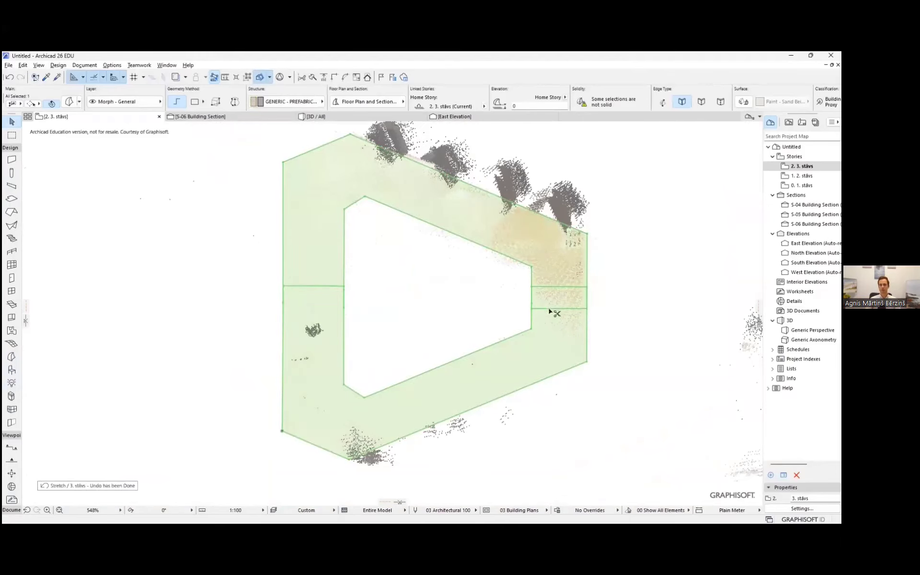
{"action": "key", "text": "ctrl+z"}
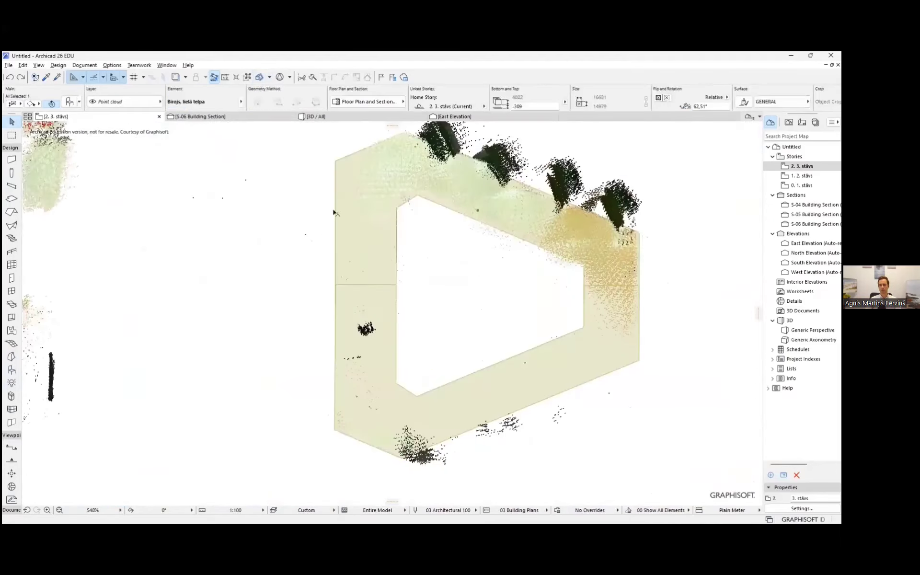
Cut the 3D view along the room's length to expose the meeting table and scanned furniture.
{"action": "key", "text": "F3"}
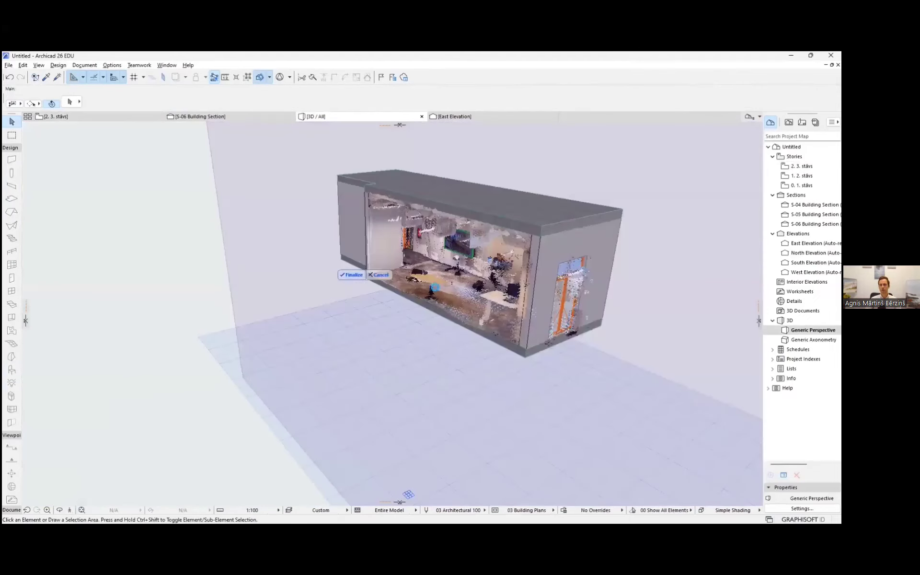
{"action": "scroll", "coordinate": [375, 304], "scroll_direction": "up", "scroll_amount": 8}
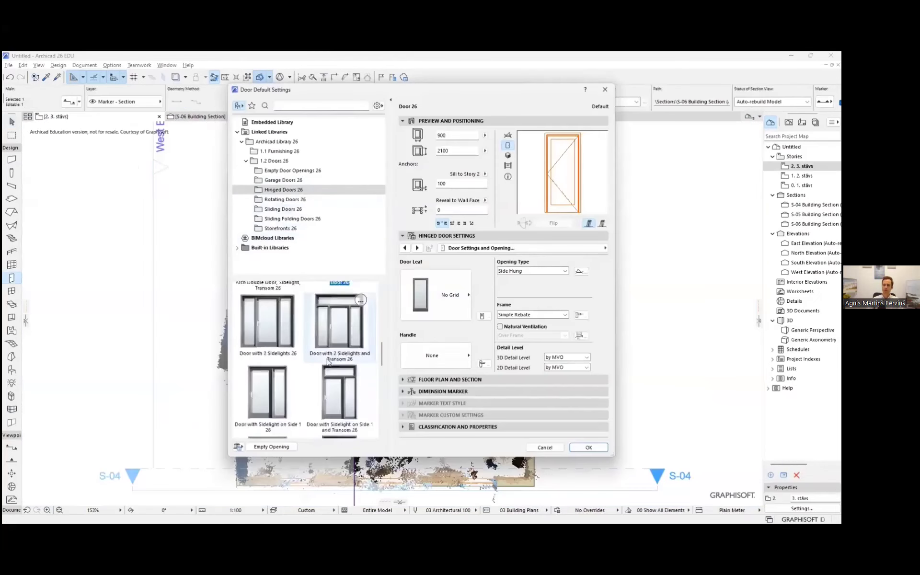
Fit a second Door 26, sized 1000 × 2055 mm, to the scanned doorway in section S-06 and check it in 3D.
{"action": "scroll", "coordinate": [328, 363], "scroll_direction": "up", "scroll_amount": 2}
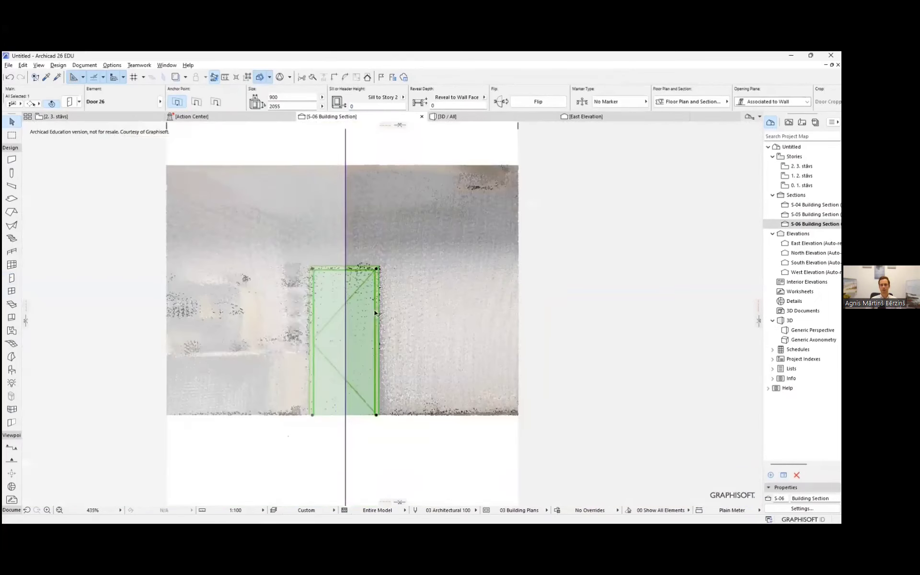
{"action": "scroll", "coordinate": [375, 312], "scroll_direction": "up", "scroll_amount": 2}
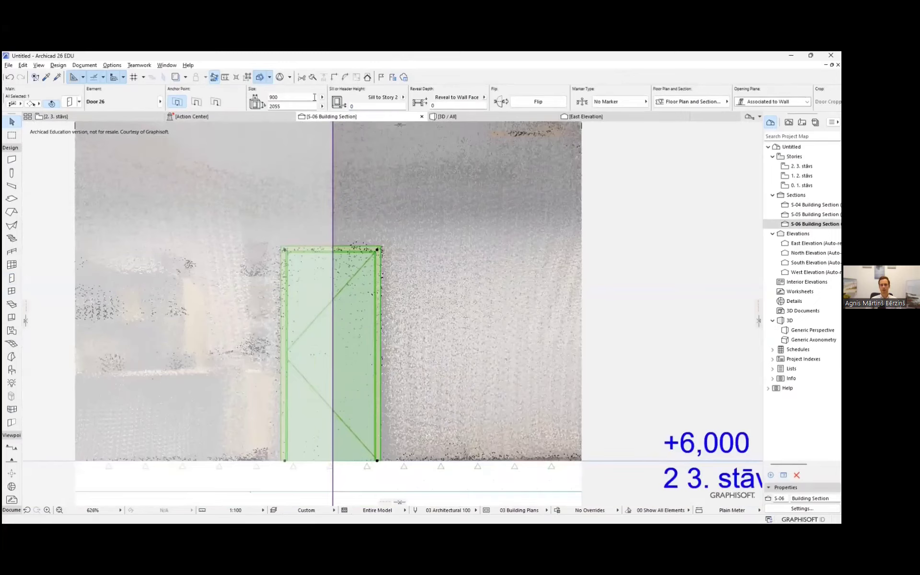
{"action": "left_click", "coordinate": [447, 116]}
{"action": "scroll", "coordinate": [418, 265], "scroll_direction": "up", "scroll_amount": 3}
{"action": "middle_click_drag", "start_coordinate": [418, 264], "coordinate": [302, 269], "text": "shift"}
{"action": "left_click", "coordinate": [397, 221]}
{"action": "key", "text": "ctrl+t"}
{"action": "key", "text": "Return"}
{"action": "scroll", "coordinate": [407, 267], "scroll_direction": "down", "scroll_amount": 2}
Place a Designer Chair 12 26 of Type 5, sized 500 × 500 mm and rotated 300.44°, near the meeting table on plan.
{"action": "left_click", "coordinate": [269, 77]}
{"action": "left_click", "coordinate": [278, 228]}
{"action": "left_click", "coordinate": [237, 236]}
{"action": "key", "text": "F2"}
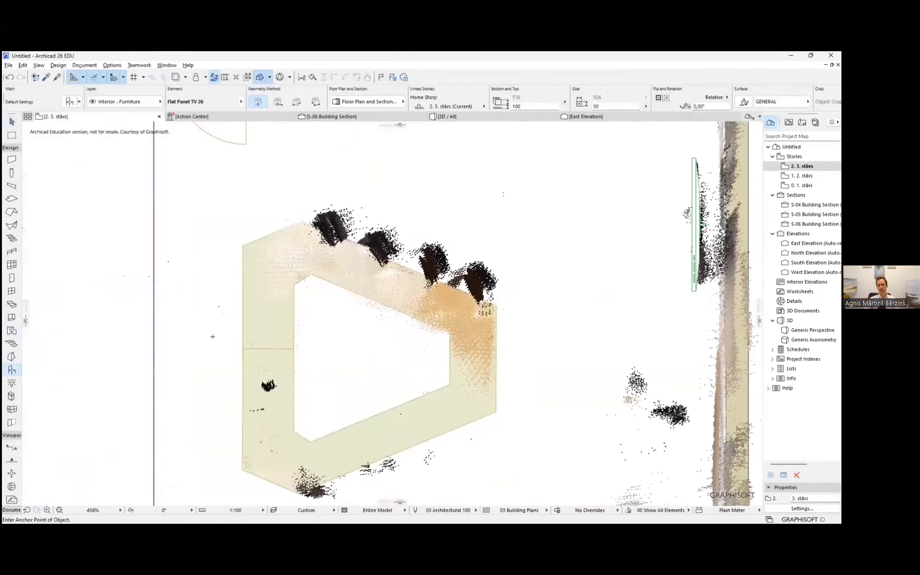
{"action": "key", "text": "ctrl+t"}
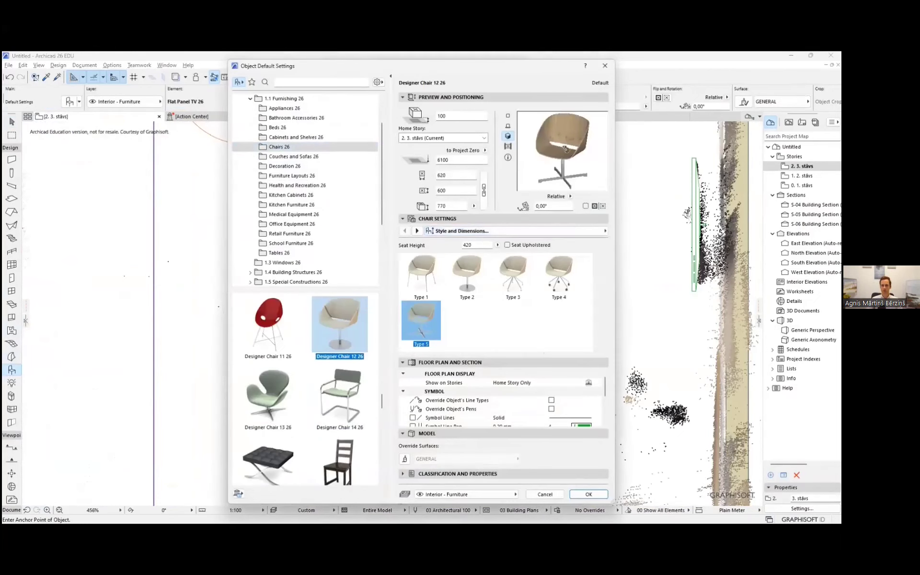
{"action": "key", "text": "Return"}
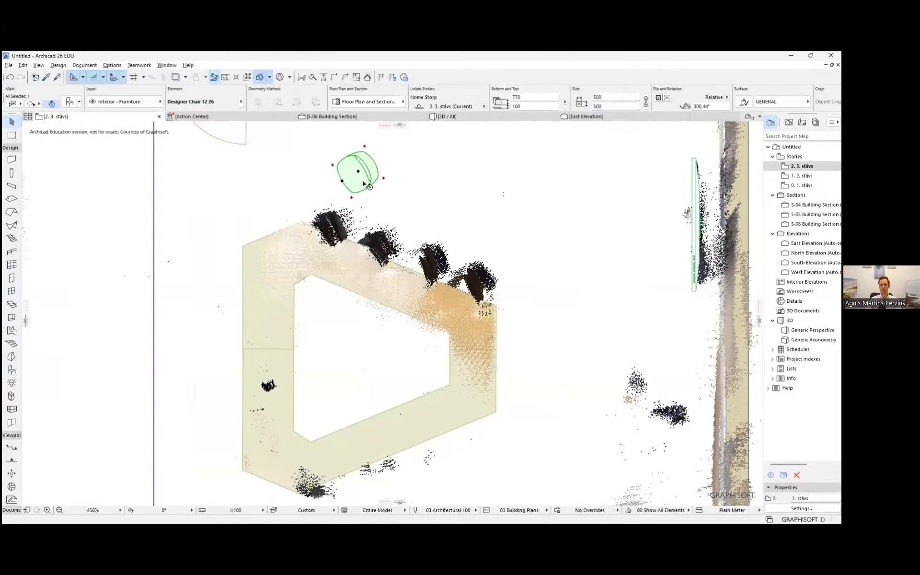
Set the chair's base to 0 mm and position it and a copy on the scanned chairs along the table.
{"action": "left_click", "coordinate": [451, 117]}
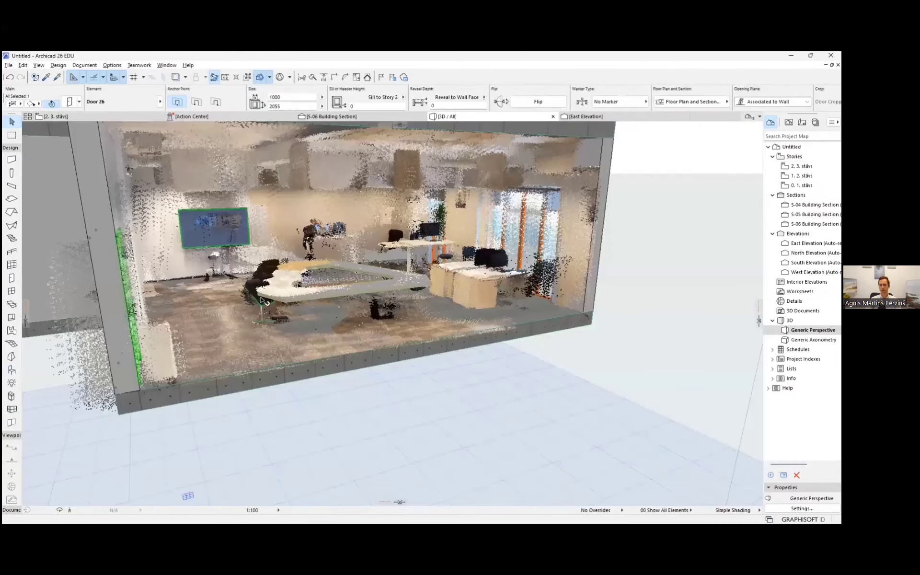
{"action": "scroll", "coordinate": [317, 318], "scroll_direction": "up", "scroll_amount": 5}
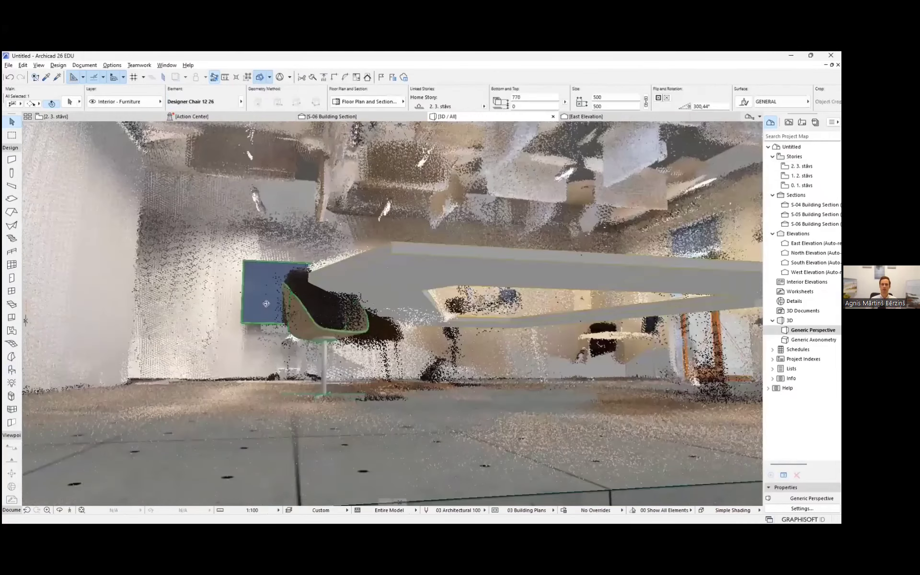
{"action": "left_click_drag", "start_coordinate": [426, 263], "coordinate": [443, 238]}
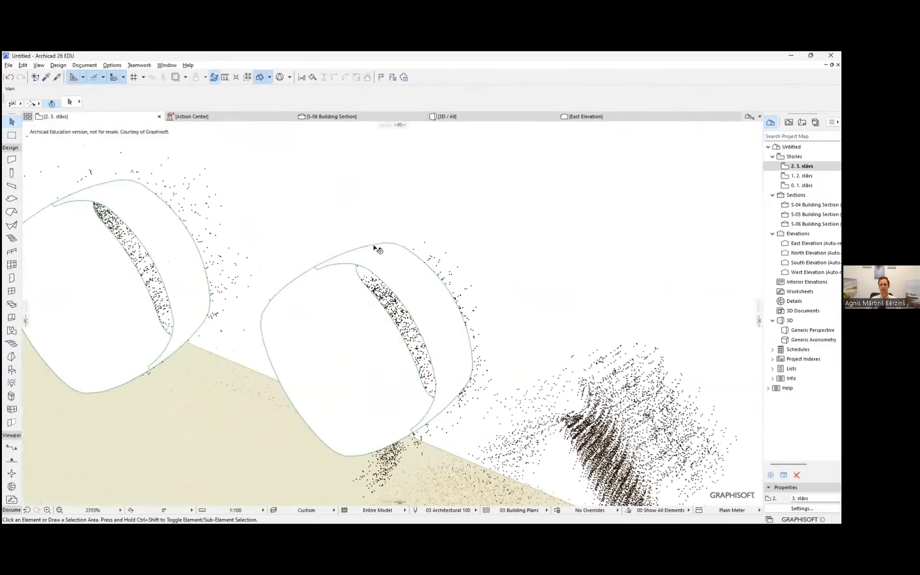
Place chair copies on the scanned chairs along the meeting table's lower slanted edge and check them in 3D.
{"action": "left_click_drag", "start_coordinate": [593, 336], "coordinate": [517, 381]}
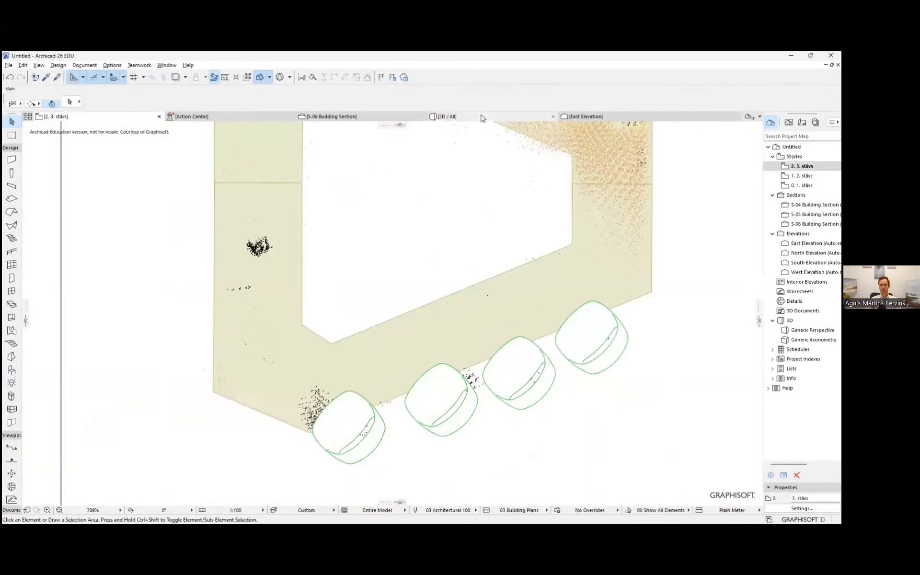
{"action": "left_click", "coordinate": [483, 118]}
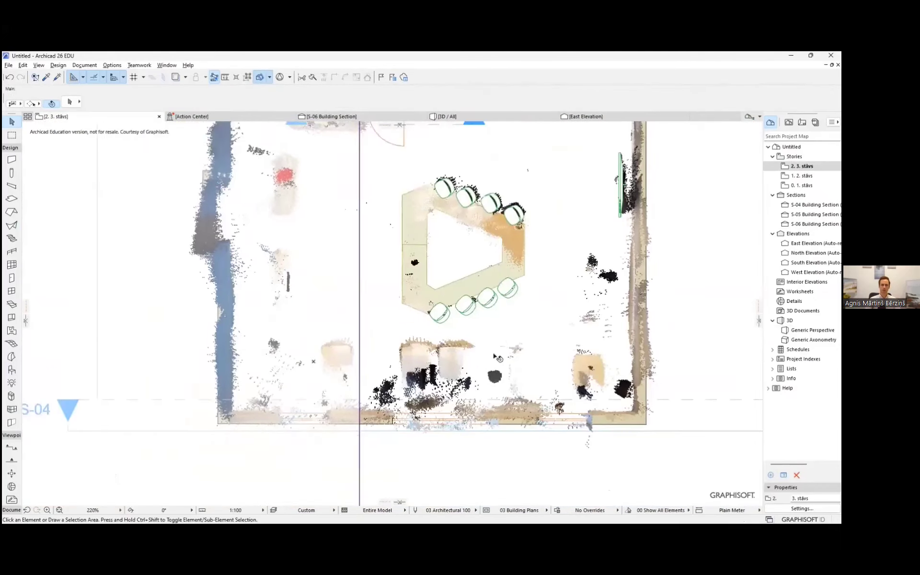
Place an Office Desk Rect 26, sized 1400 × 600 mm and rotated 270°, on a scanned desk near the window wall.
{"action": "left_click", "coordinate": [12, 370]}
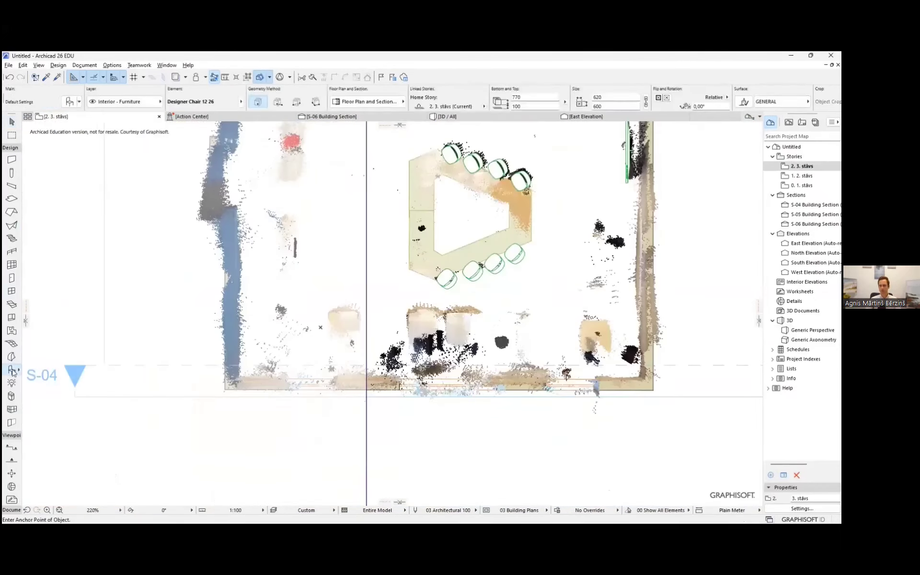
{"action": "double_click", "coordinate": [11, 370]}
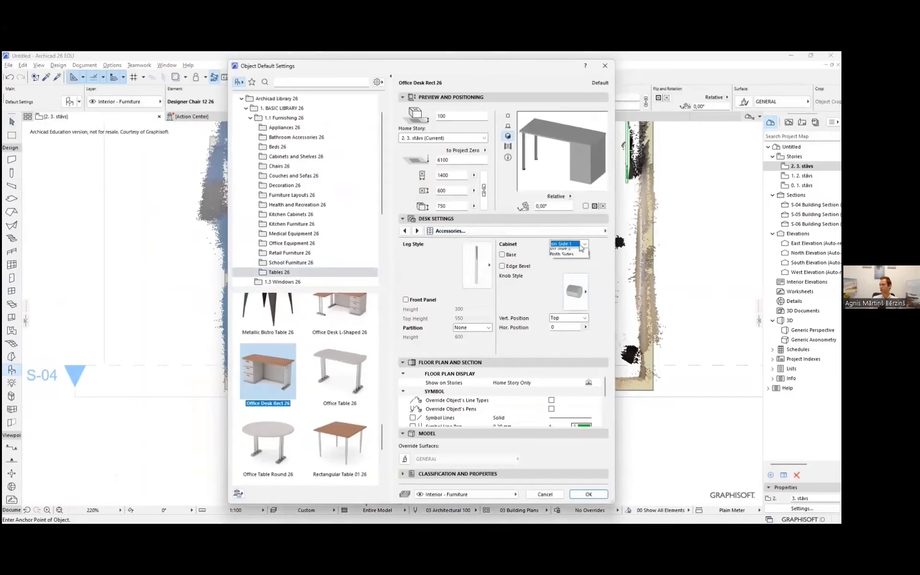
{"action": "left_click", "coordinate": [589, 494]}
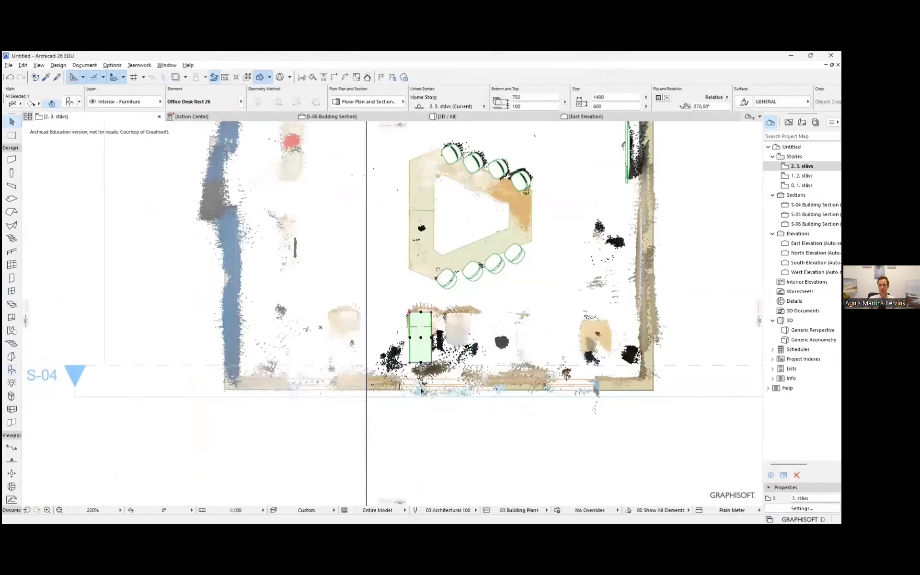
{"action": "scroll", "coordinate": [429, 335], "scroll_direction": "up", "scroll_amount": 5}
Set the office desk's base to 0 mm and its height to 700 mm to match the scanned desk in 3D.
{"action": "left_click", "coordinate": [460, 117]}
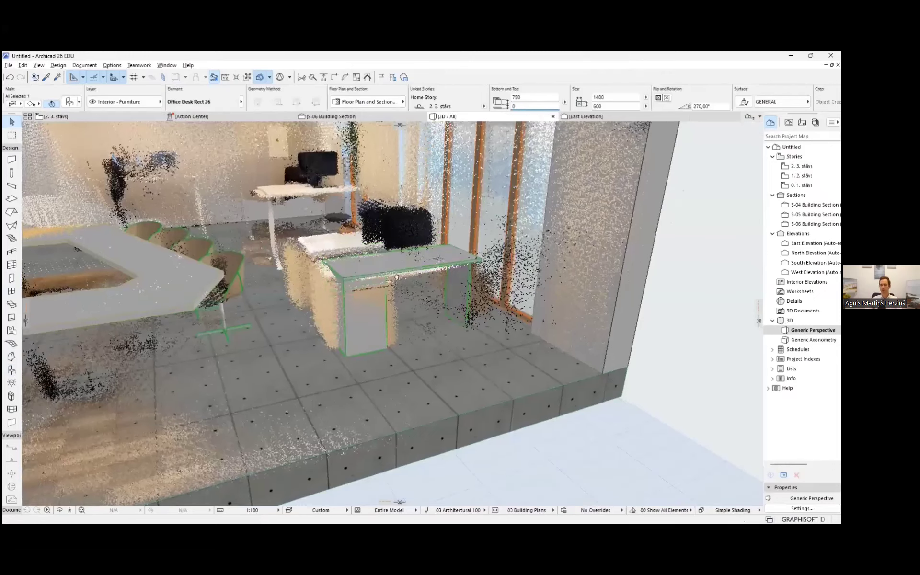
{"action": "scroll", "coordinate": [412, 261], "scroll_direction": "up", "scroll_amount": 5}
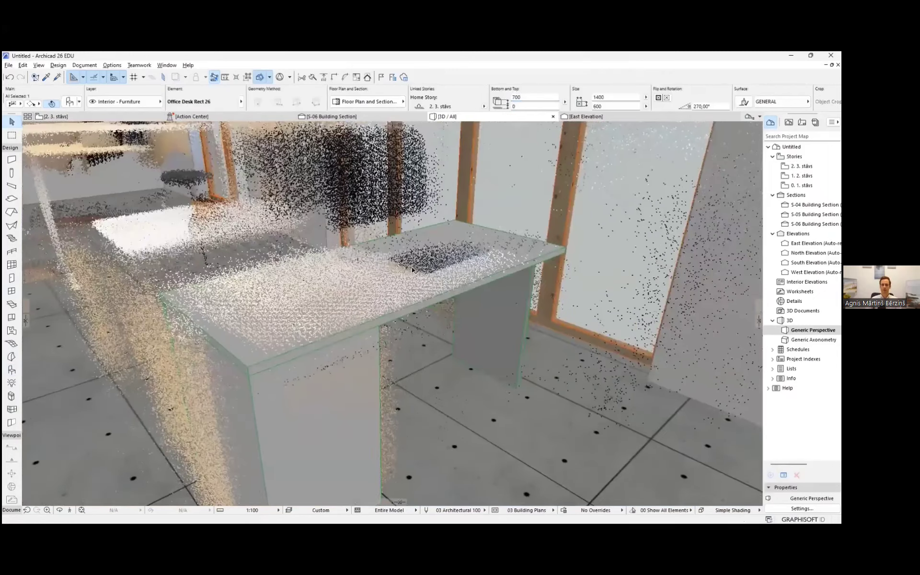
{"action": "scroll", "coordinate": [441, 341], "scroll_direction": "down", "scroll_amount": 3}
{"action": "middle_click_drag", "start_coordinate": [441, 341], "coordinate": [364, 336], "text": "shift"}
{"action": "left_click", "coordinate": [92, 117]}
{"action": "left_click", "coordinate": [483, 118]}
Copy the desk onto the other scanned desks along the window wall and towards the blue wall.
{"action": "left_click", "coordinate": [92, 117]}
{"action": "scroll", "coordinate": [371, 335], "scroll_direction": "up", "scroll_amount": 10}
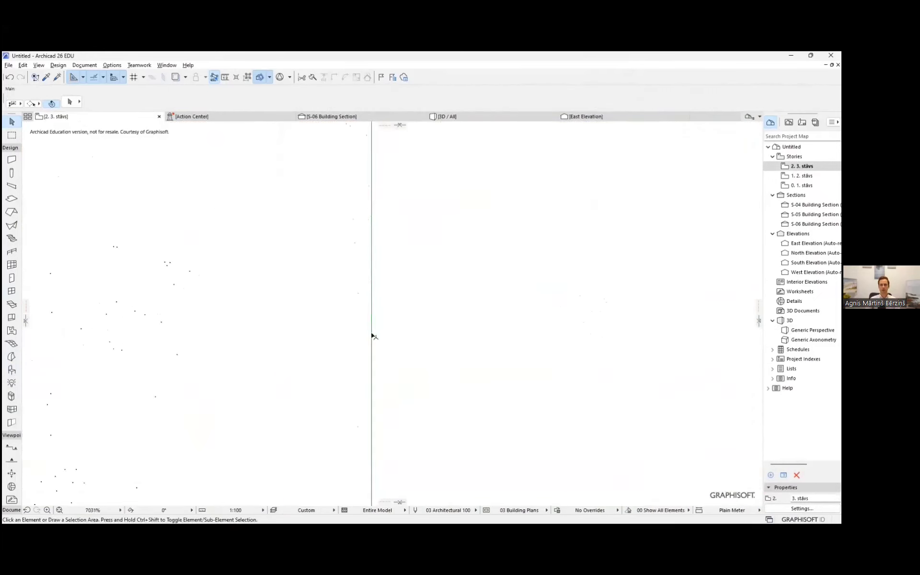
{"action": "scroll", "coordinate": [372, 335], "scroll_direction": "down", "scroll_amount": 10}
{"action": "left_click", "coordinate": [383, 335]}
{"action": "left_click_drag", "start_coordinate": [399, 302], "coordinate": [232, 303], "text": "ctrl"}
{"action": "scroll", "coordinate": [321, 291], "scroll_direction": "down", "scroll_amount": 5}
{"action": "scroll", "coordinate": [299, 290], "scroll_direction": "up", "scroll_amount": 5}
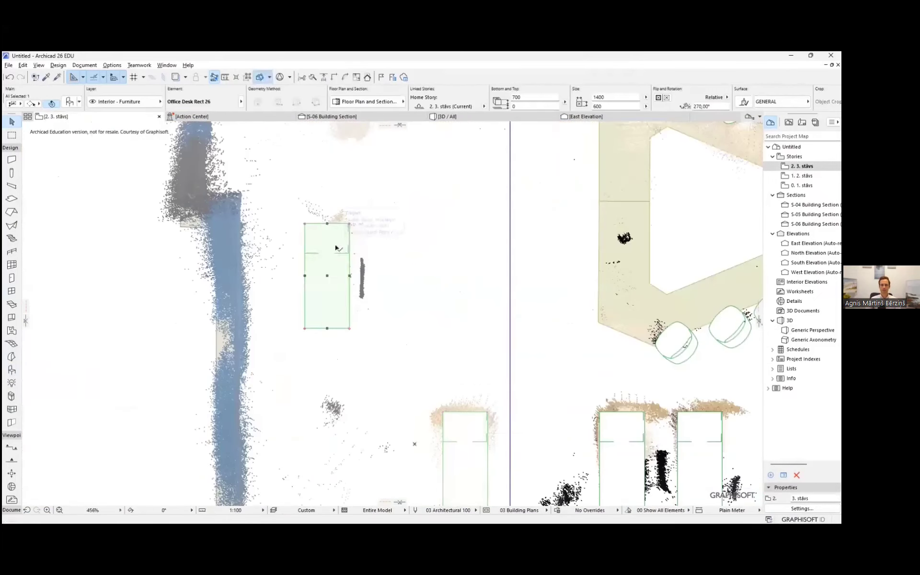
Turn the copied desk horizontal against the blue wall and copy it to the second scanned desk there.
{"action": "left_click_drag", "start_coordinate": [317, 236], "coordinate": [319, 237]}
{"action": "scroll", "coordinate": [424, 314], "scroll_direction": "down", "scroll_amount": 7}
{"action": "scroll", "coordinate": [394, 294], "scroll_direction": "up", "scroll_amount": 7}
{"action": "left_click_drag", "start_coordinate": [410, 292], "coordinate": [416, 162], "text": "ctrl"}
{"action": "scroll", "coordinate": [431, 235], "scroll_direction": "down", "scroll_amount": 5}
{"action": "key", "text": "Escape"}
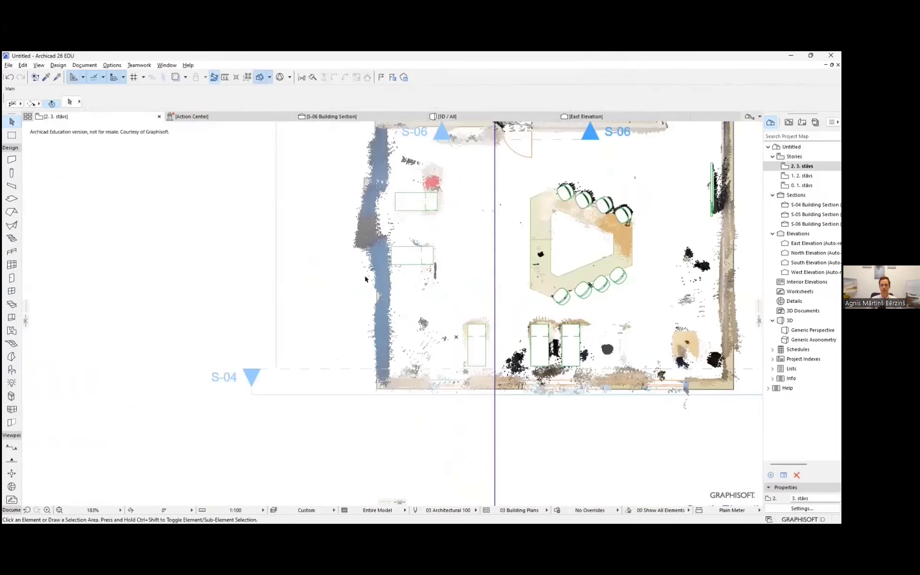
Place an Office Table 26 with T-Leg, sized 1400 × 600 mm, beside the upper desk at the blue wall with base 0 mm and height 1200 mm.
{"action": "double_click", "coordinate": [12, 370]}
{"action": "left_click", "coordinate": [340, 322]}
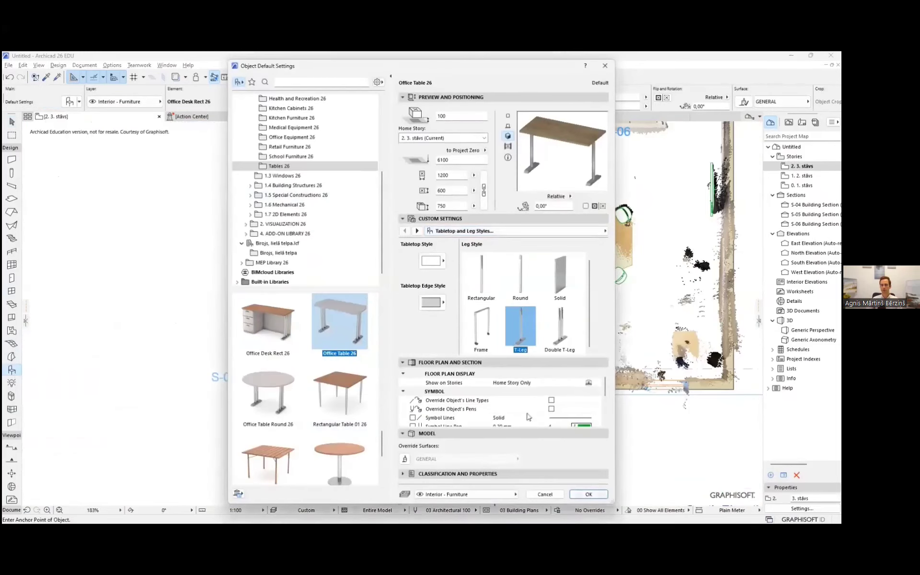
{"action": "left_click", "coordinate": [589, 499]}
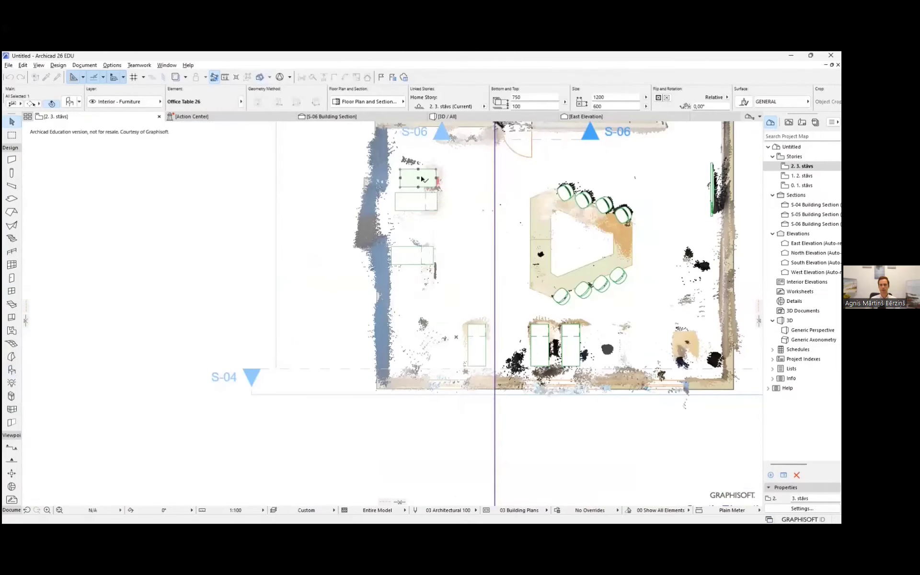
{"action": "scroll", "coordinate": [421, 179], "scroll_direction": "up", "scroll_amount": 6}
{"action": "left_click", "coordinate": [359, 179]}
{"action": "left_click", "coordinate": [343, 179]}
{"action": "left_click", "coordinate": [468, 180]}
{"action": "left_click", "coordinate": [470, 180]}
{"action": "scroll", "coordinate": [480, 233], "scroll_direction": "down", "scroll_amount": 4}
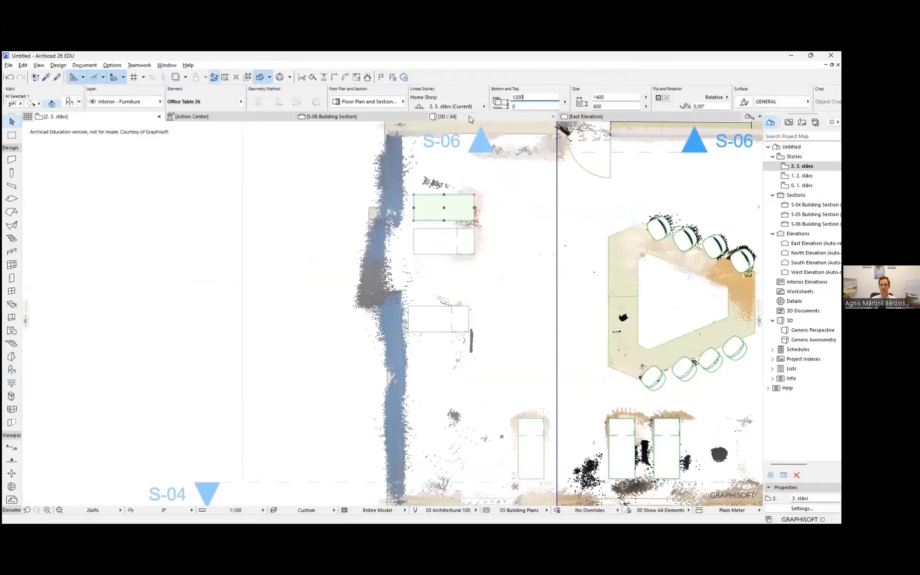
Compare the office table with the scan in 3D and set its height to 1000 mm.
{"action": "left_click", "coordinate": [471, 120]}
{"action": "middle_click_drag", "start_coordinate": [257, 230], "coordinate": [361, 236], "text": "shift"}
{"action": "key", "text": "Escape"}
{"action": "scroll", "coordinate": [359, 279], "scroll_direction": "up", "scroll_amount": 8}
{"action": "left_click", "coordinate": [487, 239]}
{"action": "scroll", "coordinate": [483, 259], "scroll_direction": "up", "scroll_amount": 5}
{"action": "scroll", "coordinate": [483, 259], "scroll_direction": "down", "scroll_amount": 6}
{"action": "double_click", "coordinate": [519, 98]}
{"action": "type", "text": "1000"}
{"action": "key", "text": "Return"}
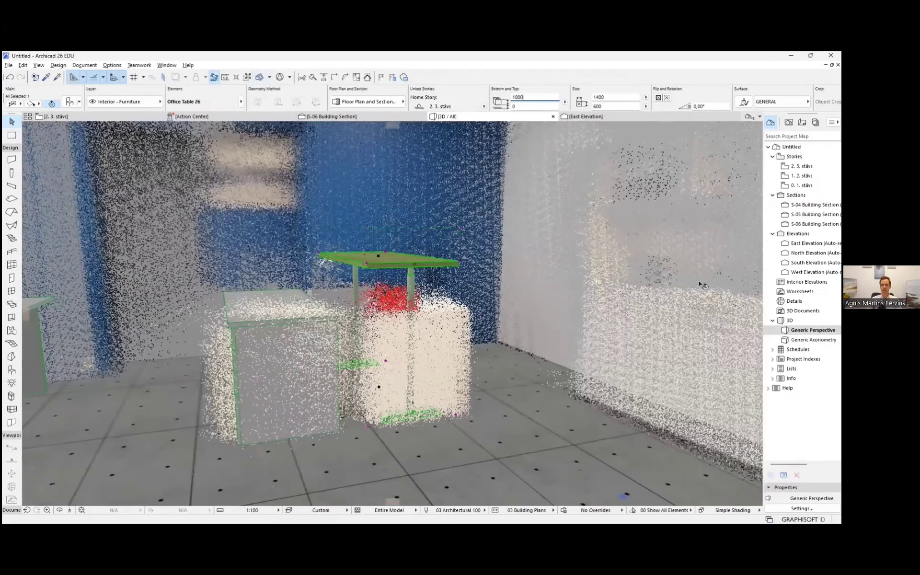
Copy the office table, rotated 270°, onto the scanned tables along the window wall on plan.
{"action": "scroll", "coordinate": [575, 285], "scroll_direction": "down", "scroll_amount": 5}
{"action": "left_click", "coordinate": [95, 116]}
{"action": "key", "text": "ctrl+shift+d"}
{"action": "left_click", "coordinate": [404, 185]}
{"action": "key", "text": "ctrl+shift+d"}
{"action": "left_click", "coordinate": [479, 284]}
{"action": "scroll", "coordinate": [477, 298], "scroll_direction": "down", "scroll_amount": 5}
{"action": "key", "text": "ctrl+d"}
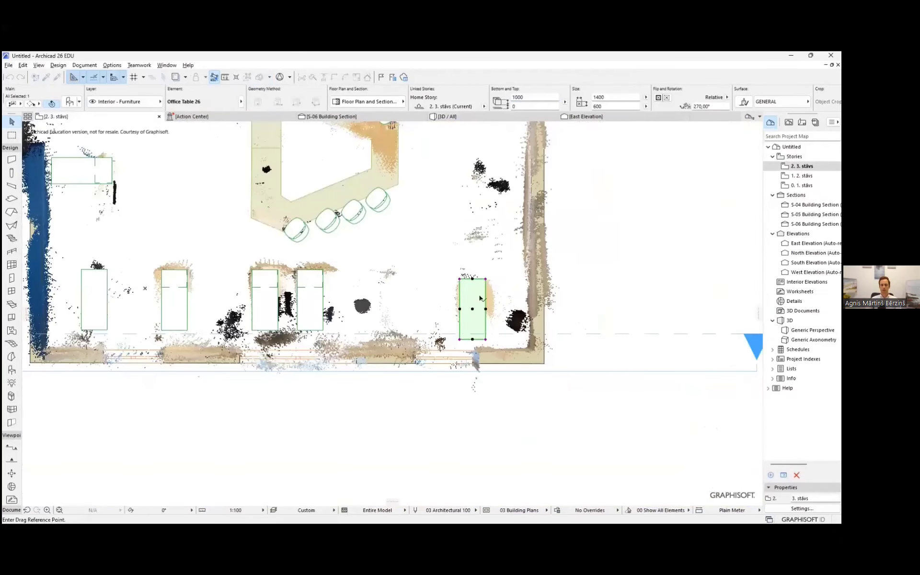
Cut the 3D view horizontally below the ceiling to expose all the furniture from above.
{"action": "left_click", "coordinate": [447, 116]}
{"action": "scroll", "coordinate": [510, 259], "scroll_direction": "down", "scroll_amount": 5}
{"action": "middle_click_drag", "start_coordinate": [511, 259], "coordinate": [443, 252], "text": "shift"}
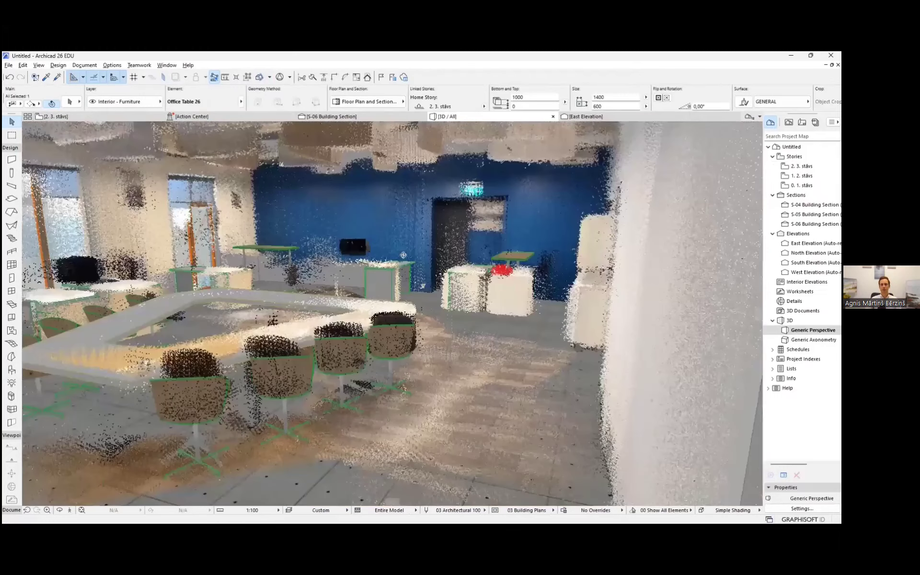
{"action": "scroll", "coordinate": [444, 252], "scroll_direction": "up", "scroll_amount": 3}
{"action": "scroll", "coordinate": [417, 273], "scroll_direction": "down", "scroll_amount": 3}
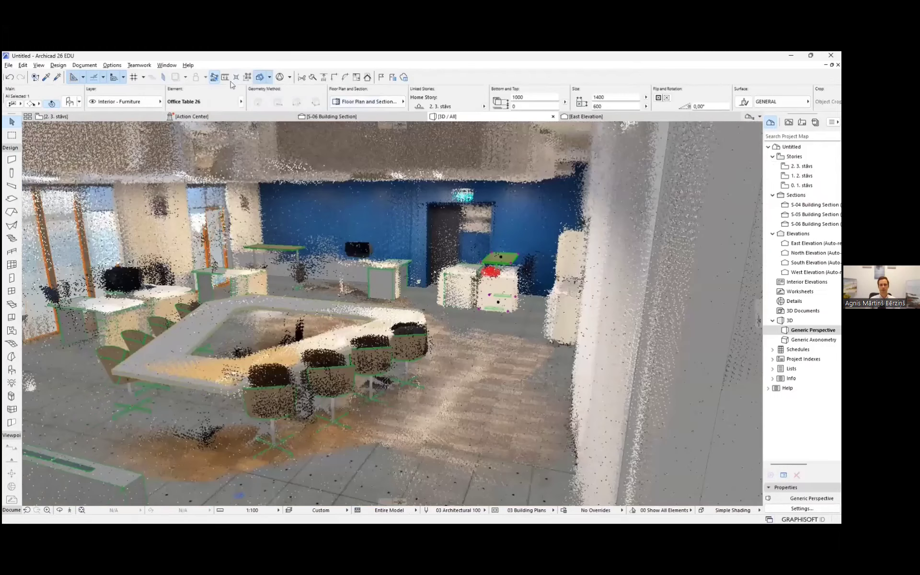
{"action": "left_click", "coordinate": [259, 78]}
{"action": "left_click", "coordinate": [184, 340]}
{"action": "scroll", "coordinate": [182, 283], "scroll_direction": "down", "scroll_amount": 5}
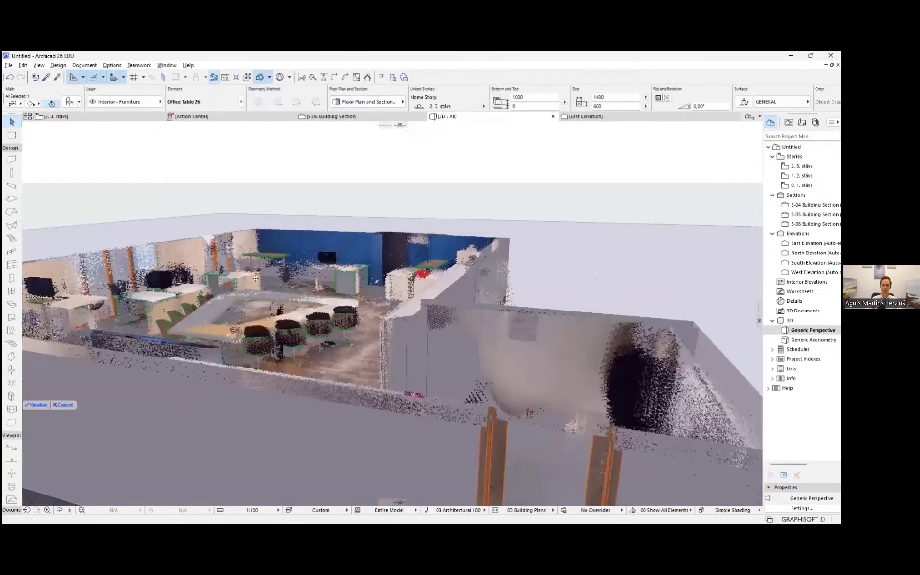
{"action": "left_click", "coordinate": [25, 400]}
{"action": "scroll", "coordinate": [335, 268], "scroll_direction": "down", "scroll_amount": 5}
{"action": "middle_click_drag", "start_coordinate": [365, 216], "coordinate": [222, 265], "text": "shift"}
{"action": "middle_click_drag", "start_coordinate": [287, 192], "coordinate": [335, 354]}
{"action": "scroll", "coordinate": [335, 354], "scroll_direction": "up", "scroll_amount": 3}
Adjust the table in the room's corner and place another copy beside the TV wall to match the scan.
{"action": "left_click", "coordinate": [62, 117]}
{"action": "key", "text": "Escape"}
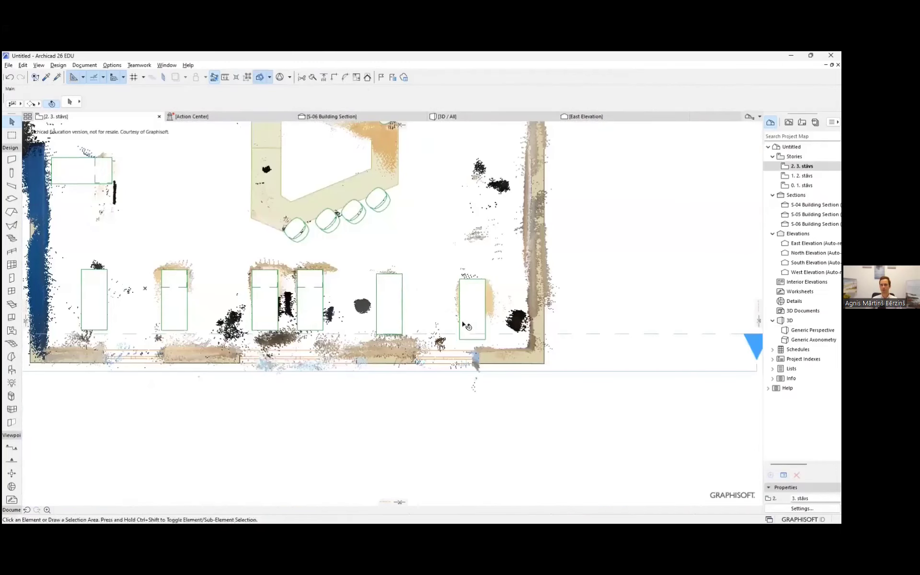
{"action": "scroll", "coordinate": [482, 260], "scroll_direction": "up", "scroll_amount": 7}
{"action": "left_click", "coordinate": [465, 365]}
{"action": "key", "text": "Escape"}
{"action": "scroll", "coordinate": [470, 254], "scroll_direction": "down", "scroll_amount": 8}
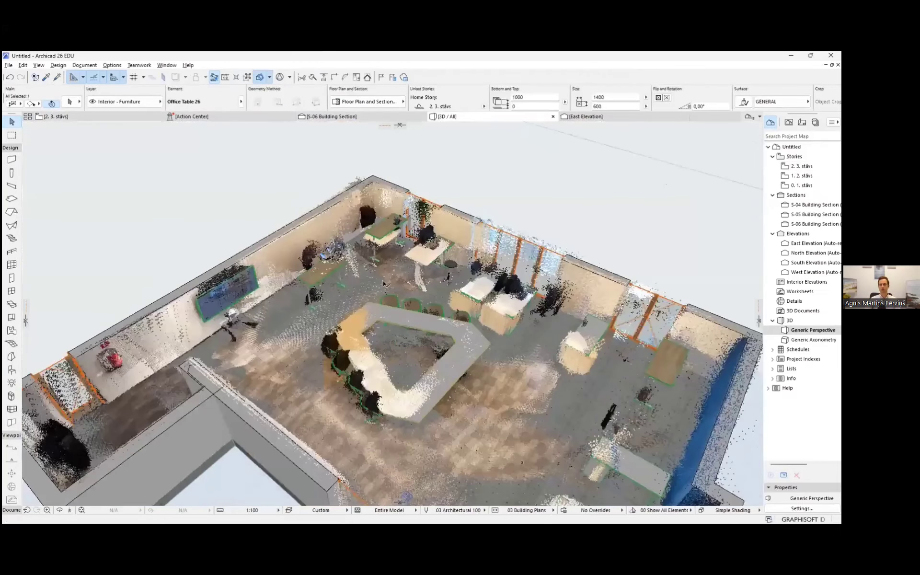
{"action": "left_click", "coordinate": [463, 185]}
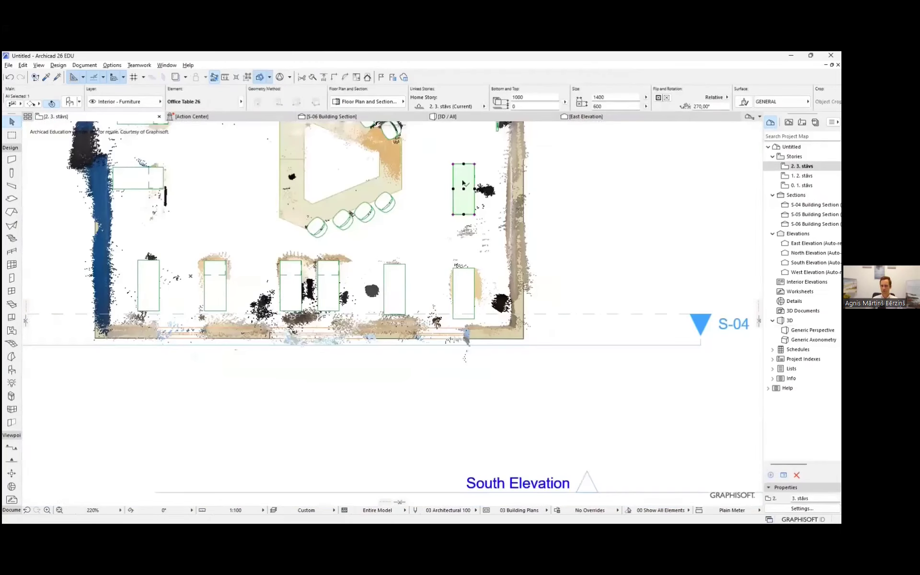
Refit the Flat Panel TV 26 to the scanned screen on the wall in 3D.
{"action": "left_click", "coordinate": [488, 117]}
{"action": "scroll", "coordinate": [407, 225], "scroll_direction": "down", "scroll_amount": 4}
{"action": "middle_click_drag", "start_coordinate": [479, 206], "coordinate": [379, 171], "text": "shift"}
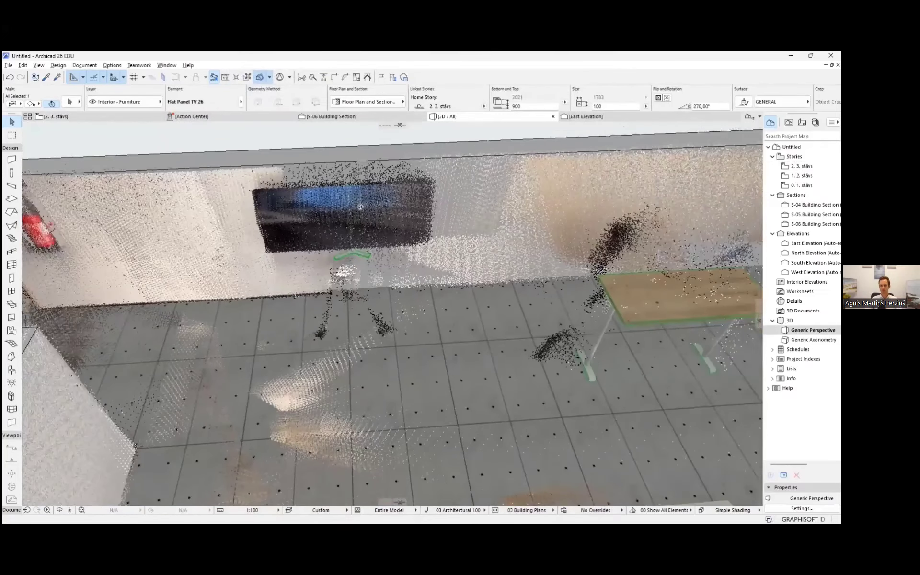
{"action": "middle_click_drag", "start_coordinate": [445, 225], "coordinate": [418, 237], "text": "shift"}
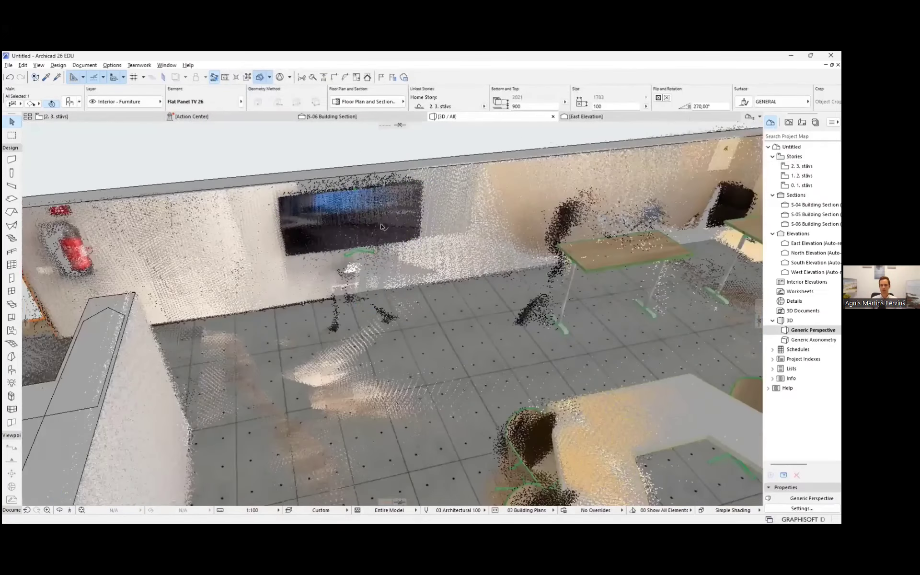
{"action": "scroll", "coordinate": [418, 237], "scroll_direction": "up", "scroll_amount": 3}
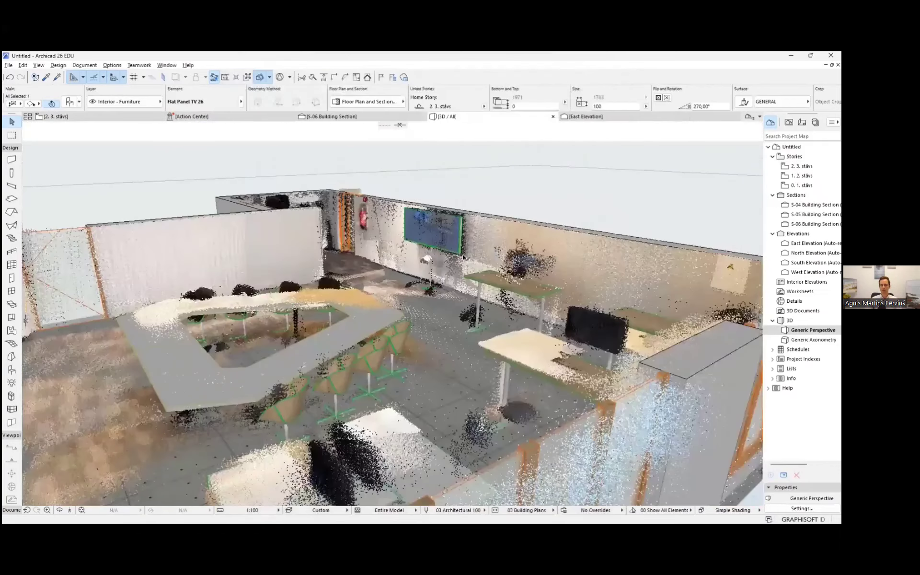
{"action": "scroll", "coordinate": [413, 297], "scroll_direction": "down", "scroll_amount": 3}
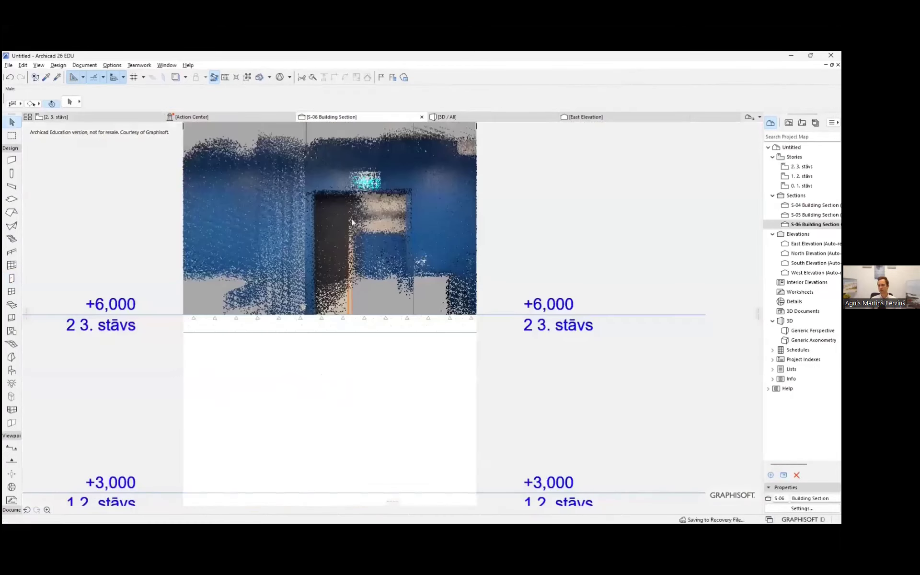
Fit a door to the scanned dark doorway in the blue wall in section S-06.
{"action": "scroll", "coordinate": [352, 295], "scroll_direction": "up", "scroll_amount": 6}
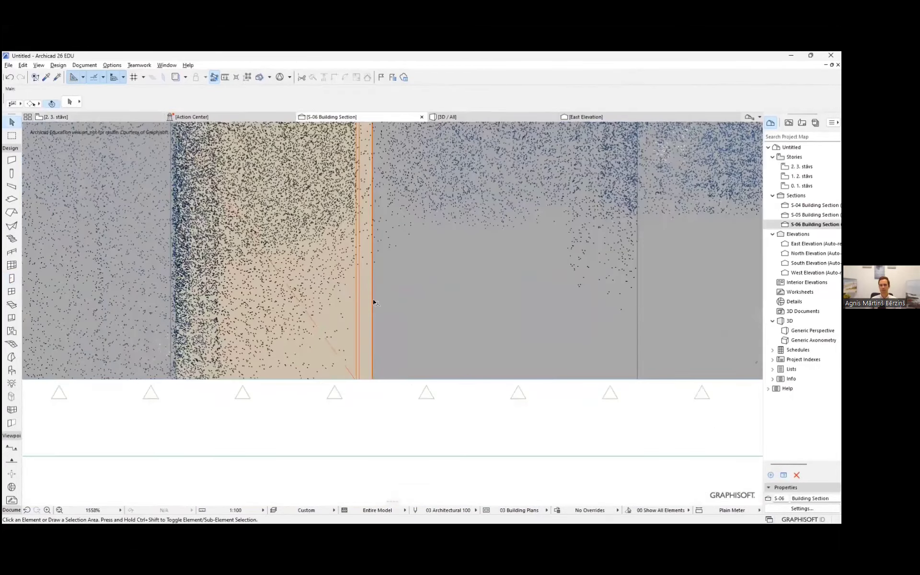
{"action": "left_click", "coordinate": [373, 299]}
{"action": "scroll", "coordinate": [401, 304], "scroll_direction": "down", "scroll_amount": 3}
{"action": "scroll", "coordinate": [400, 293], "scroll_direction": "up", "scroll_amount": 2}
{"action": "scroll", "coordinate": [401, 292], "scroll_direction": "down", "scroll_amount": 3}
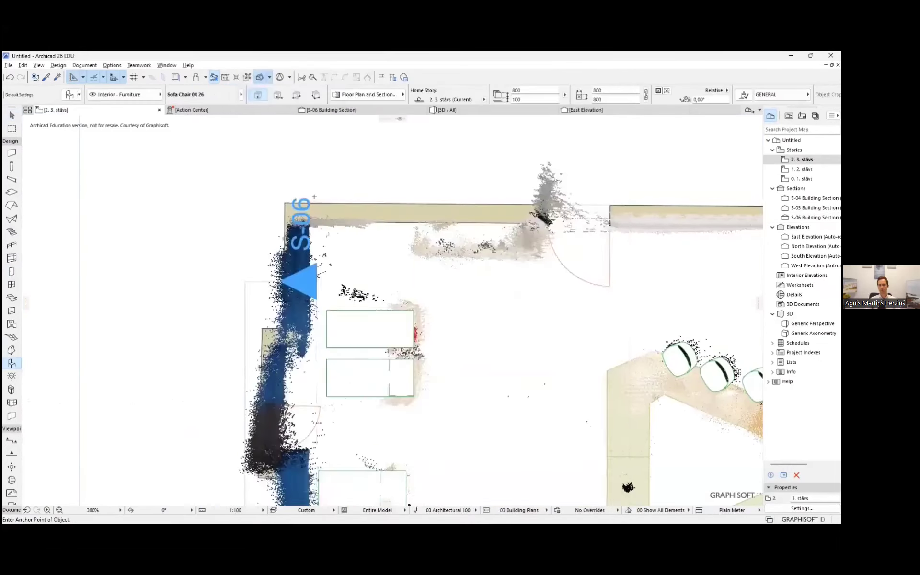
Place a Sofa Chair 04 26, sized 800 × 800 mm and rotated 90°, on the scanned armchair in the room's alcove.
{"action": "scroll", "coordinate": [383, 310], "scroll_direction": "up", "scroll_amount": 4}
{"action": "left_click", "coordinate": [436, 362]}
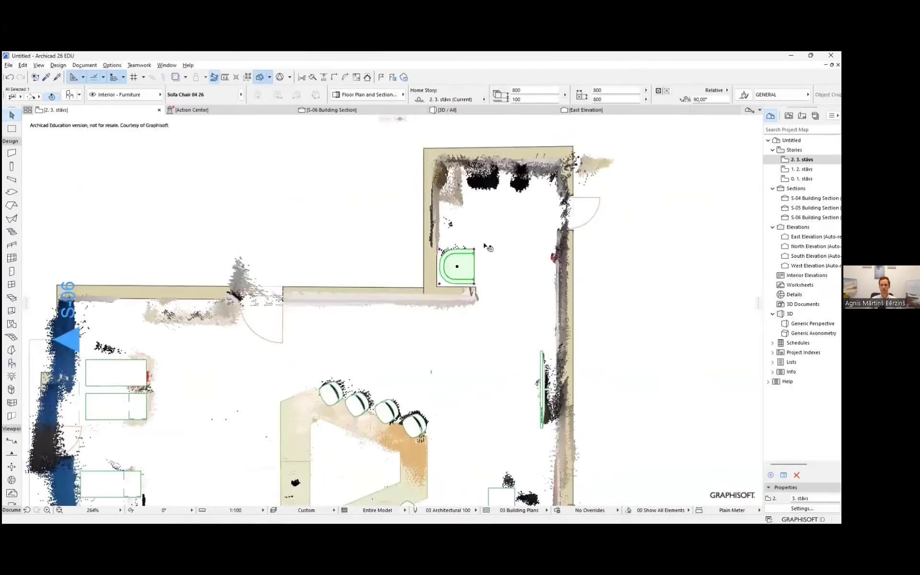
{"action": "scroll", "coordinate": [485, 244], "scroll_direction": "up", "scroll_amount": 4}
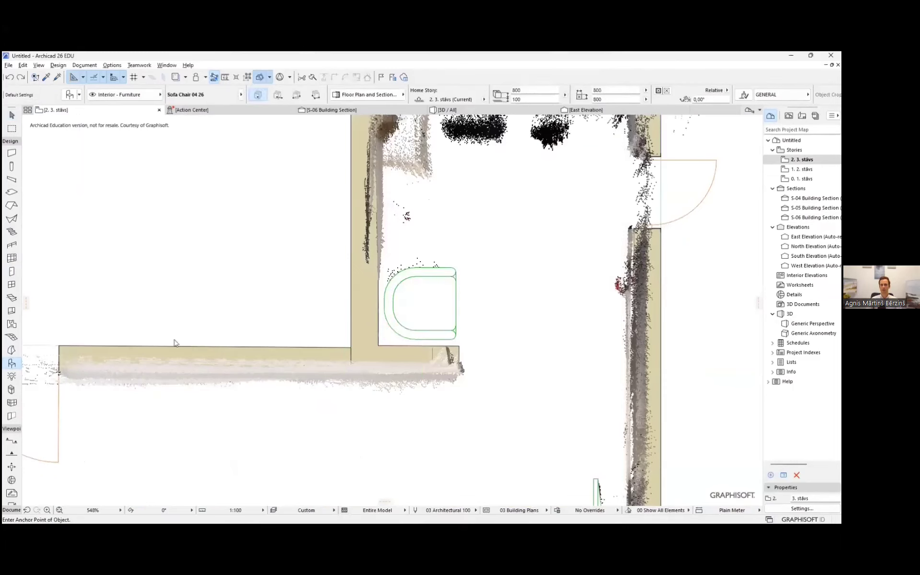
Place a Coffee Table 03 26 against the alcove wall above the sofa chair, narrow it to fit, and check it in 3D.
{"action": "scroll", "coordinate": [347, 378], "scroll_direction": "down", "scroll_amount": 2}
{"action": "left_click", "coordinate": [588, 495]}
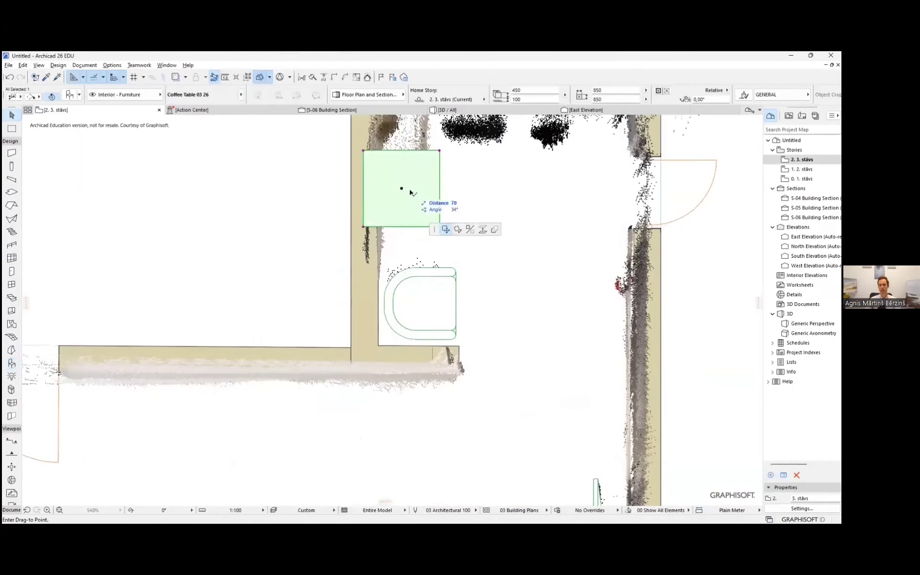
{"action": "key", "text": "Escape"}
{"action": "scroll", "coordinate": [456, 273], "scroll_direction": "up", "scroll_amount": 4}
{"action": "left_click", "coordinate": [456, 262]}
{"action": "scroll", "coordinate": [535, 137], "scroll_direction": "down", "scroll_amount": 5}
{"action": "scroll", "coordinate": [531, 152], "scroll_direction": "up", "scroll_amount": 1}
{"action": "key", "text": "F3"}
{"action": "middle_click_drag", "start_coordinate": [349, 396], "coordinate": [516, 308], "text": "shift"}
{"action": "scroll", "coordinate": [446, 267], "scroll_direction": "up", "scroll_amount": 5}
{"action": "left_click", "coordinate": [146, 110]}
Place a Nightstand 01 26 in the alcove corner, rotated 90° and sized 830 × 520 mm, with base 0 mm and height 450 mm.
{"action": "scroll", "coordinate": [468, 220], "scroll_direction": "up", "scroll_amount": 3}
{"action": "scroll", "coordinate": [467, 219], "scroll_direction": "down", "scroll_amount": 3}
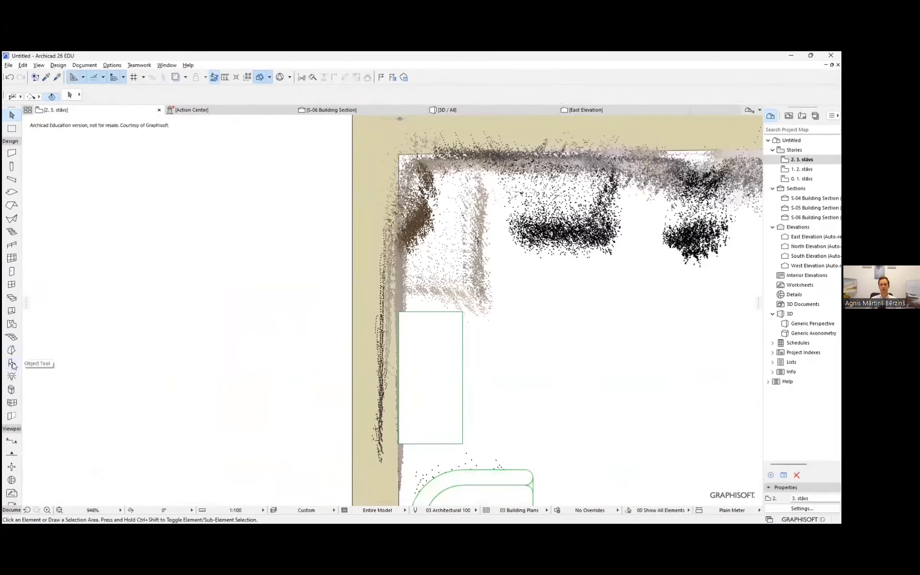
{"action": "double_click", "coordinate": [11, 363]}
{"action": "left_click", "coordinate": [310, 166]}
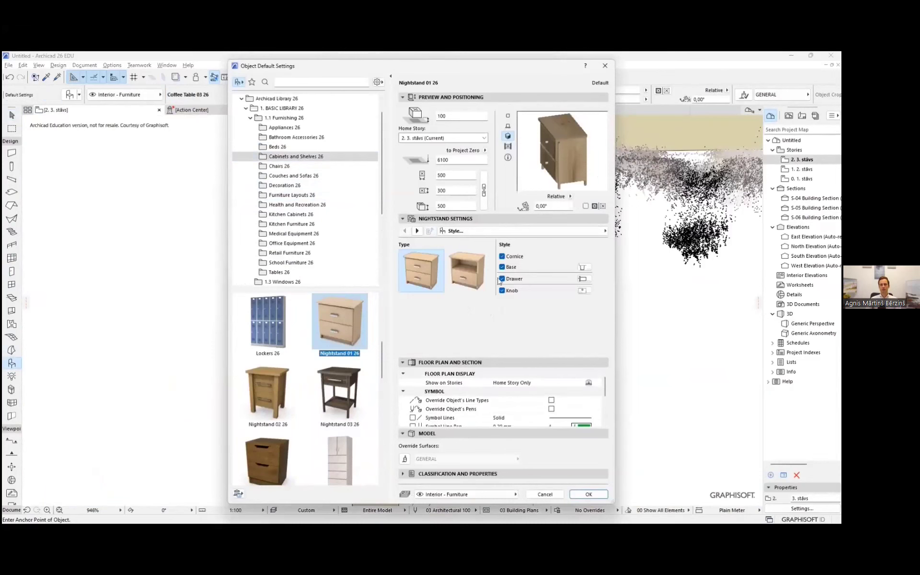
{"action": "left_click", "coordinate": [589, 494]}
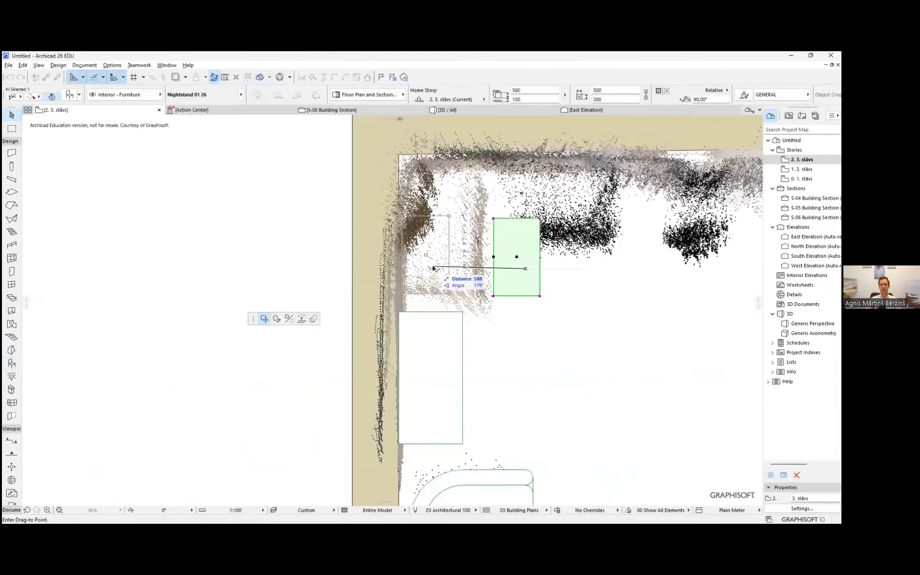
{"action": "key", "text": "F3"}
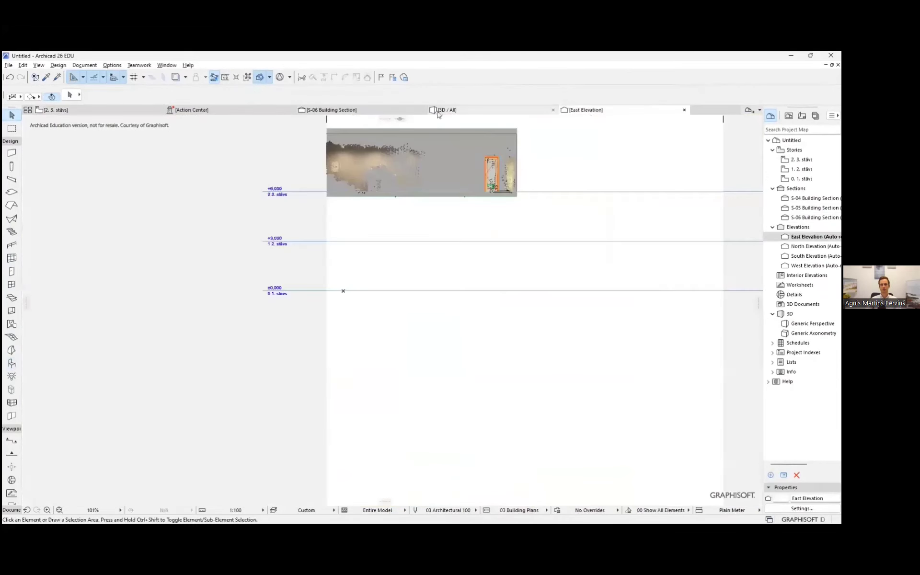
{"action": "left_click", "coordinate": [481, 271]}
{"action": "scroll", "coordinate": [481, 271], "scroll_direction": "up", "scroll_amount": 3}
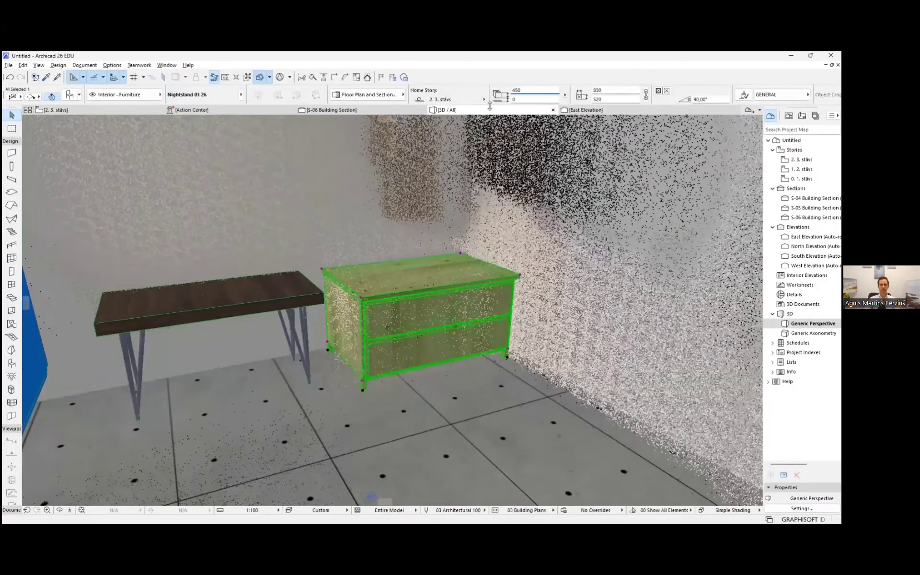
Inspect the furnished office model in plan and 3D, from the central meeting table to the armchair and coffee table in the alcove.
{"action": "scroll", "coordinate": [393, 307], "scroll_direction": "down", "scroll_amount": 10}
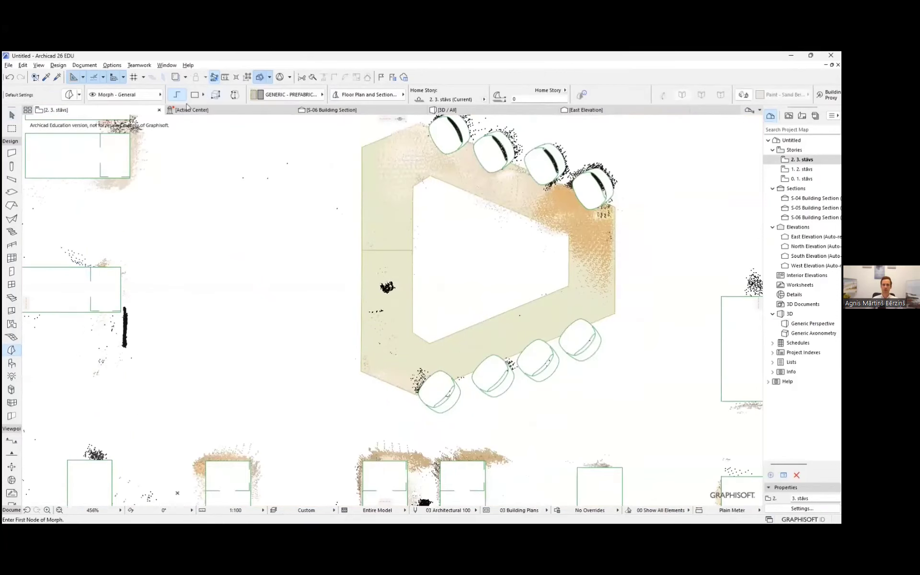
{"action": "scroll", "coordinate": [370, 295], "scroll_direction": "up", "scroll_amount": 4}
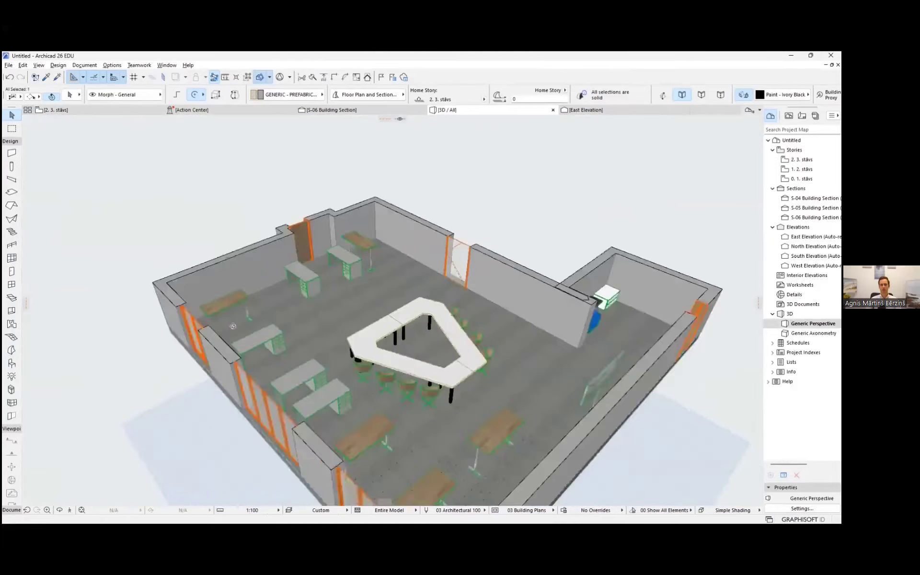
{"action": "middle_click_drag", "start_coordinate": [481, 349], "coordinate": [431, 389], "text": "shift"}
{"action": "scroll", "coordinate": [431, 389], "scroll_direction": "up", "scroll_amount": 5}
{"action": "scroll", "coordinate": [431, 389], "scroll_direction": "up", "scroll_amount": 6}
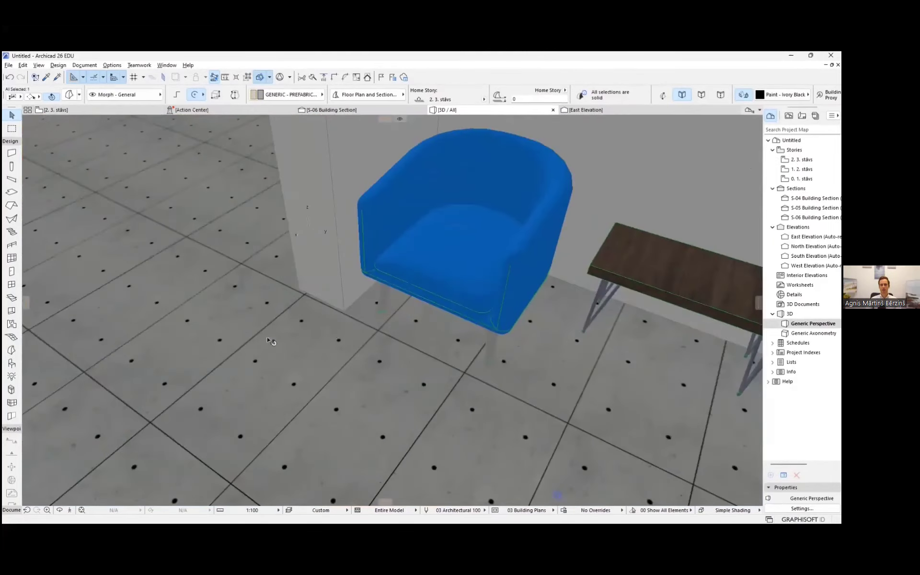
Walk through the office in 3D Explore mode, viewing the doors, tables, desks and TV, and switch to the presentation slide on IFC export and import.
{"action": "left_click", "coordinate": [70, 510]}
{"action": "left_click", "coordinate": [484, 363]}
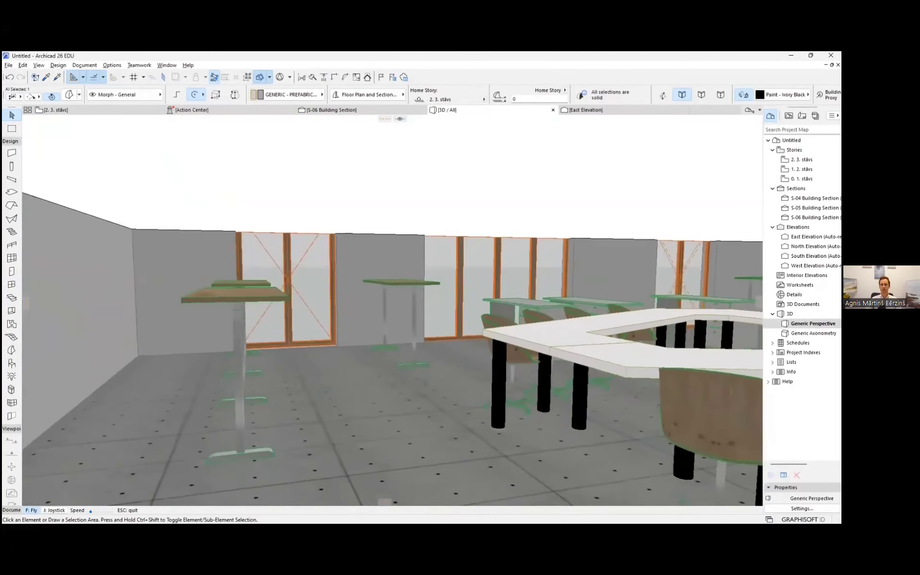
{"action": "key", "text": "Escape"}
{"action": "key", "text": "shift+F3"}
{"action": "left_click", "coordinate": [484, 362]}
{"action": "key", "text": "Up"}
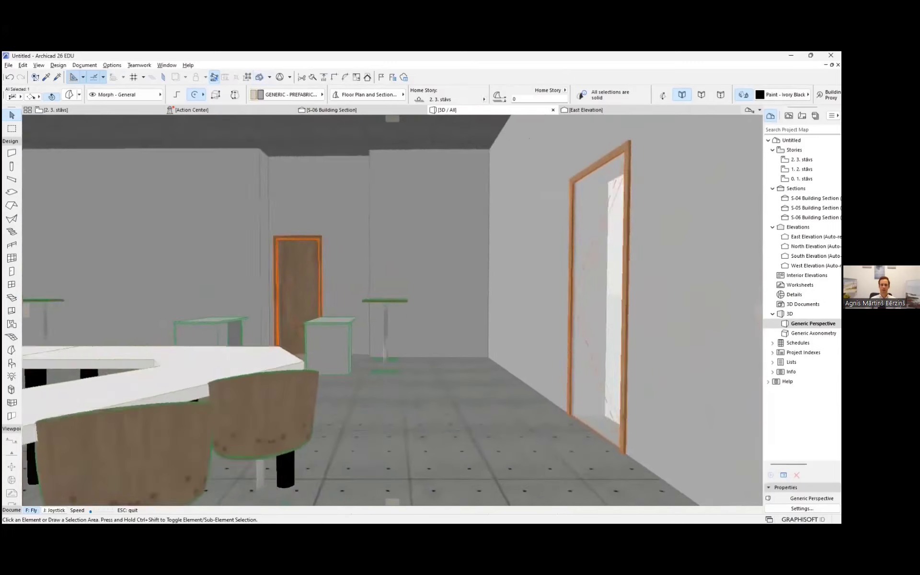
{"action": "key", "text": "Left"}
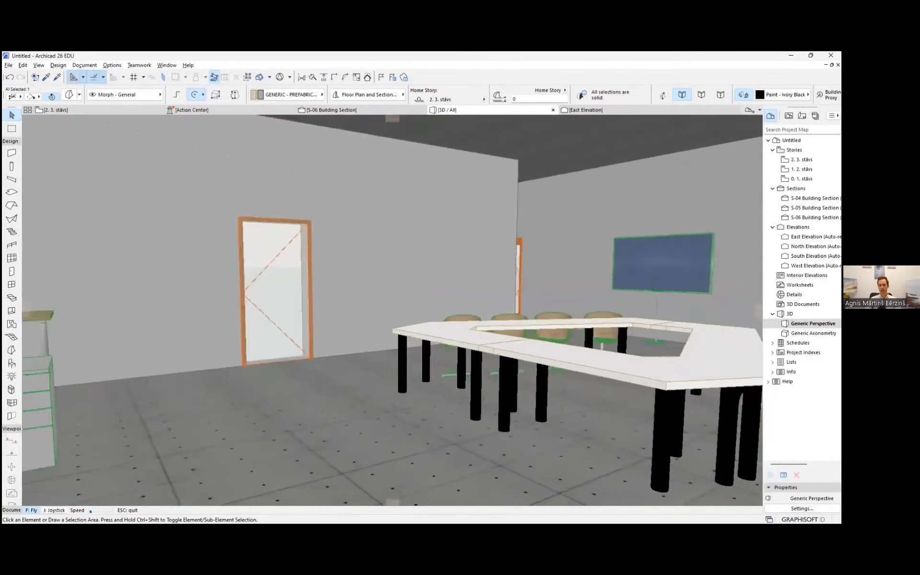
{"action": "key", "text": "Right"}
{"action": "key", "text": "Left"}
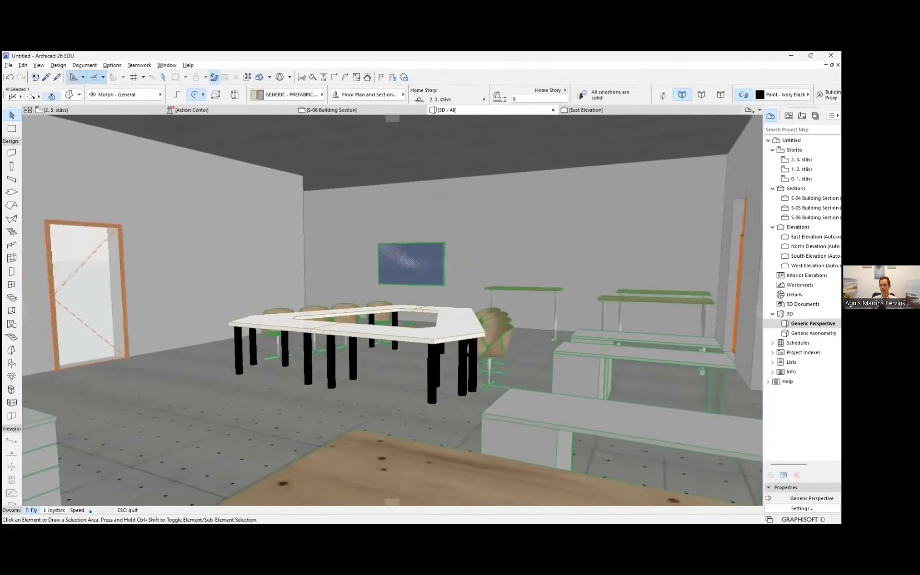
{"action": "key", "text": "Escape"}
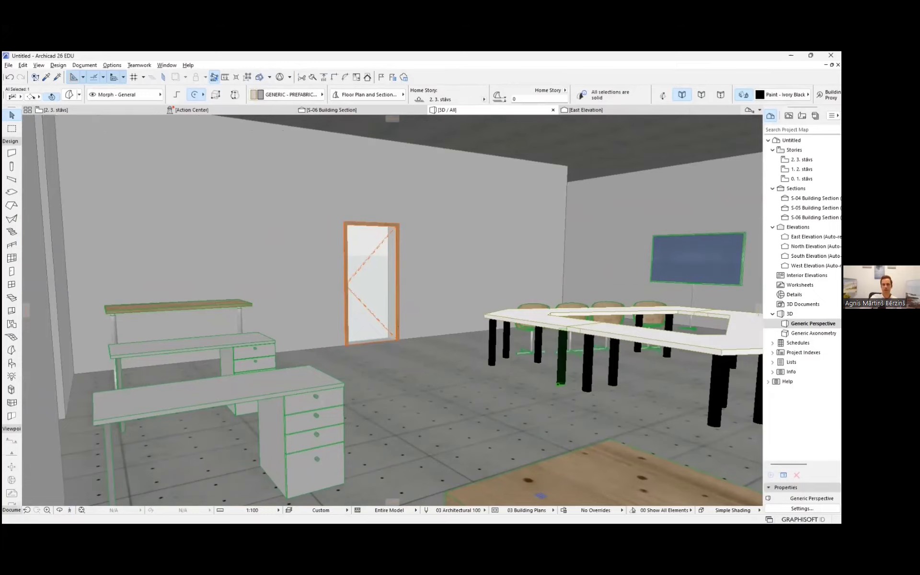
{"action": "key", "text": "alt+Tab"}
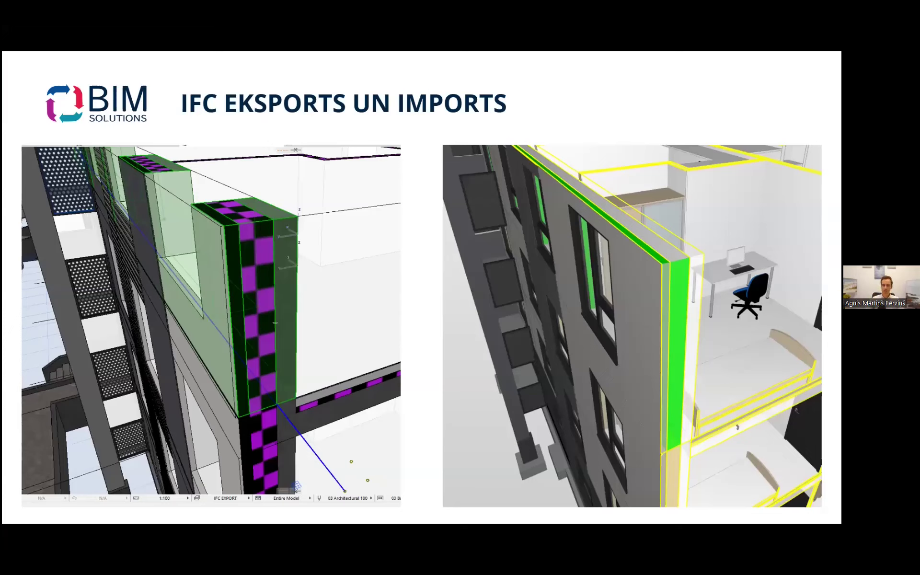